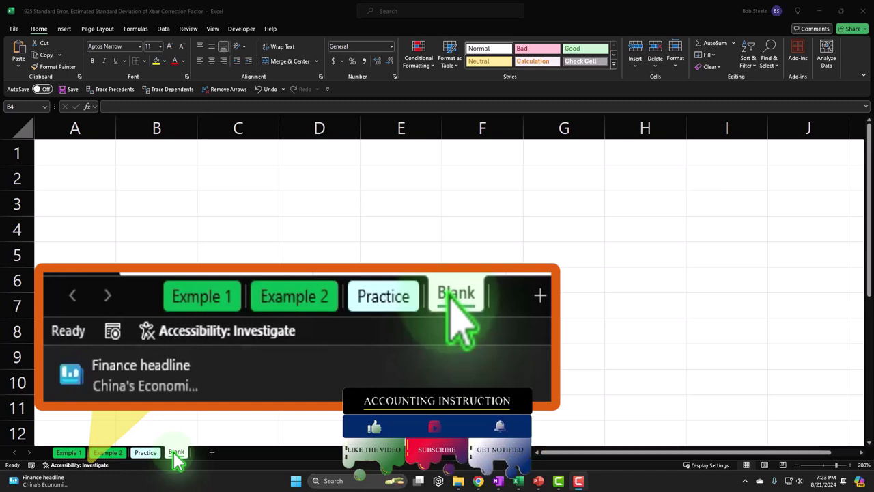
- Look over the correction factor table and formula on the Example 2 sheet and open the Exmple 1 sheet
click(174, 452)
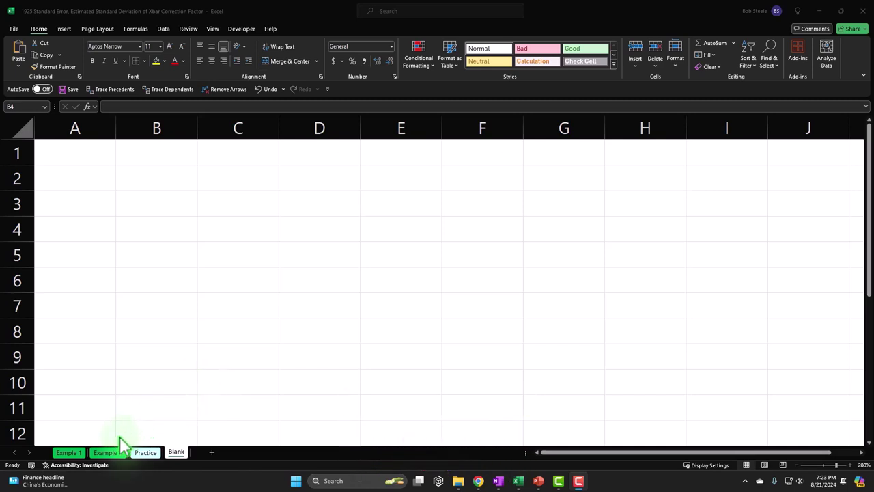
click(112, 452)
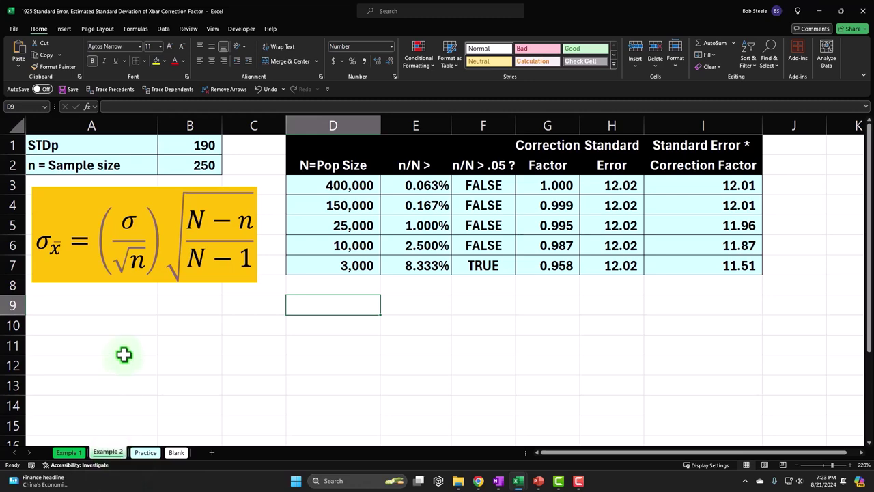
click(81, 282)
click(91, 336)
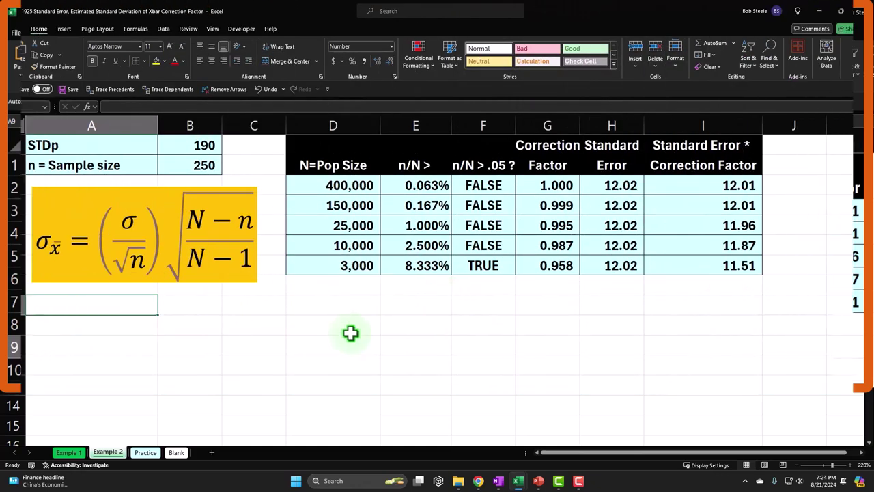
click(70, 453)
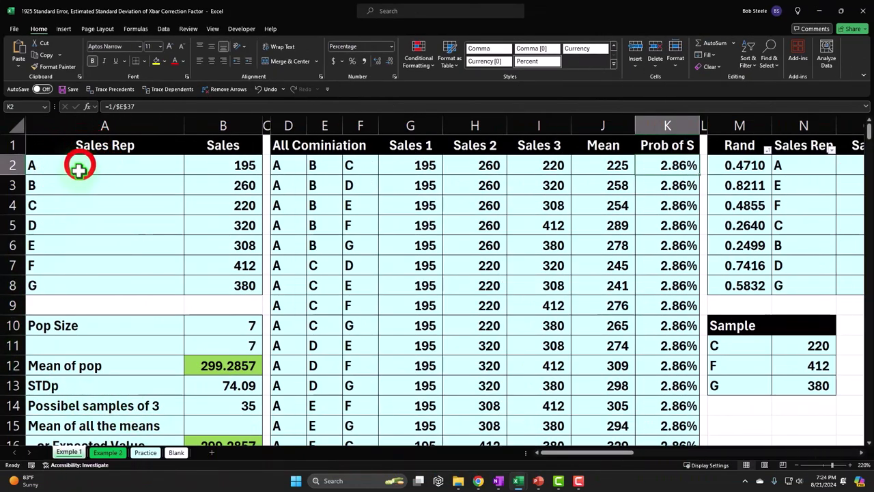
- Examine the population's sales rep table in A2:B8 and the first three-rep combination in D2:F2
drag(79, 169, 212, 282)
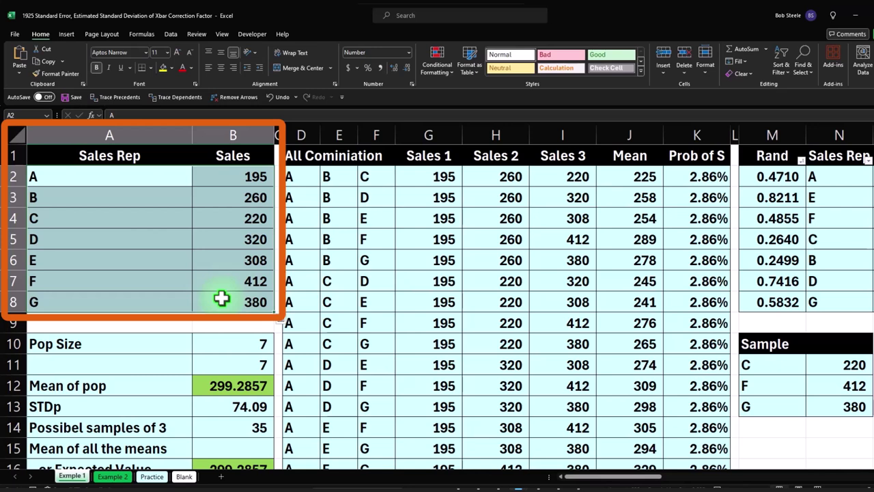
drag(111, 176, 240, 298)
drag(295, 177, 359, 177)
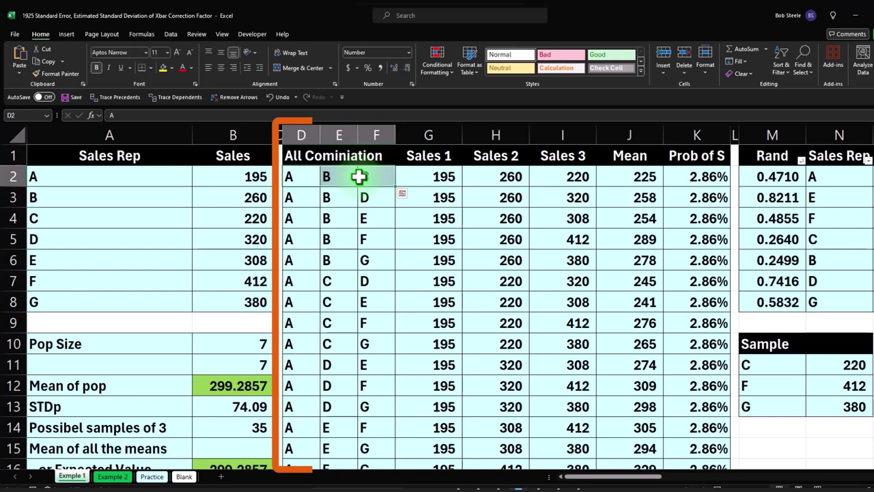
drag(248, 173, 251, 301)
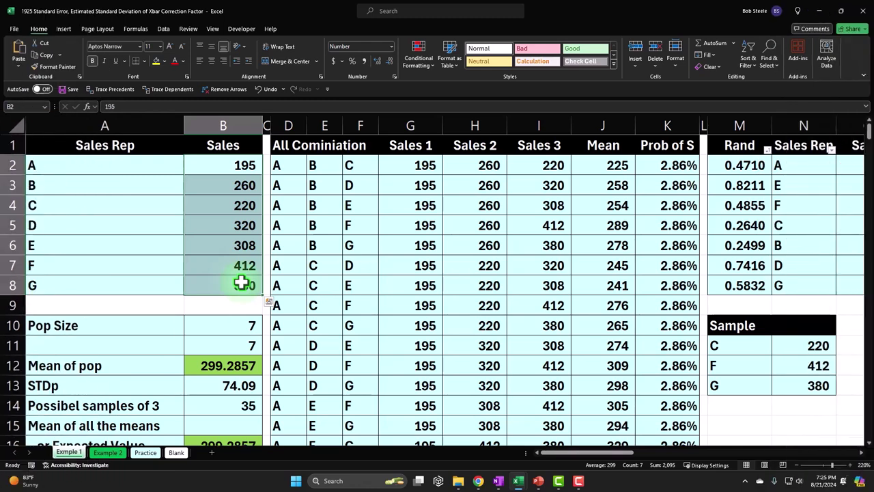
drag(292, 164, 360, 164)
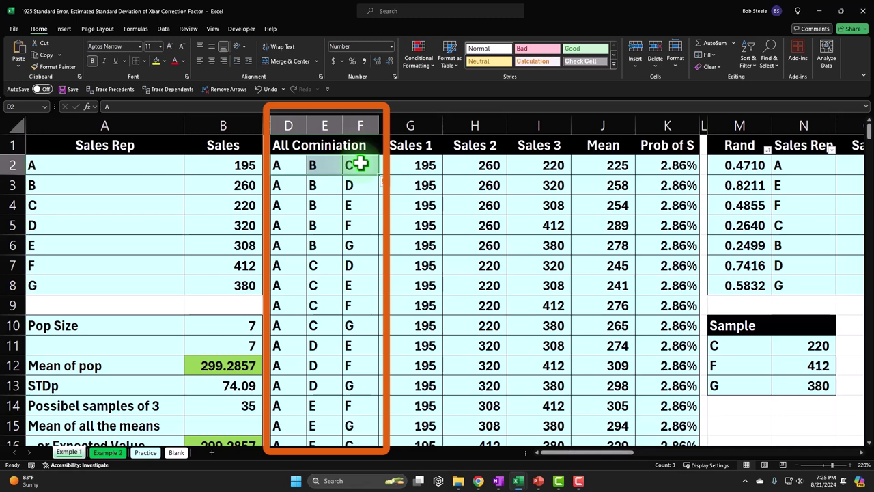
drag(280, 166, 350, 167)
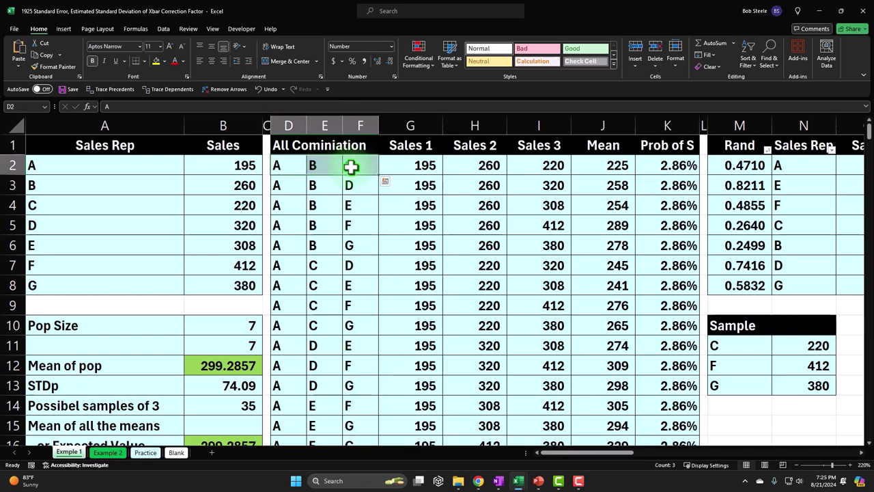
drag(125, 165, 223, 282)
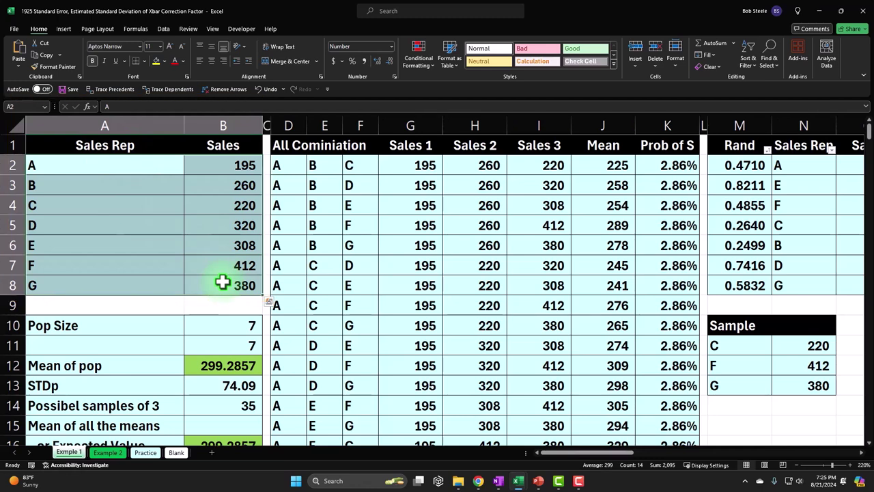
- Inspect the AVERAGE formula in J2 and review the sample means below it
click(594, 177)
double_click(594, 166)
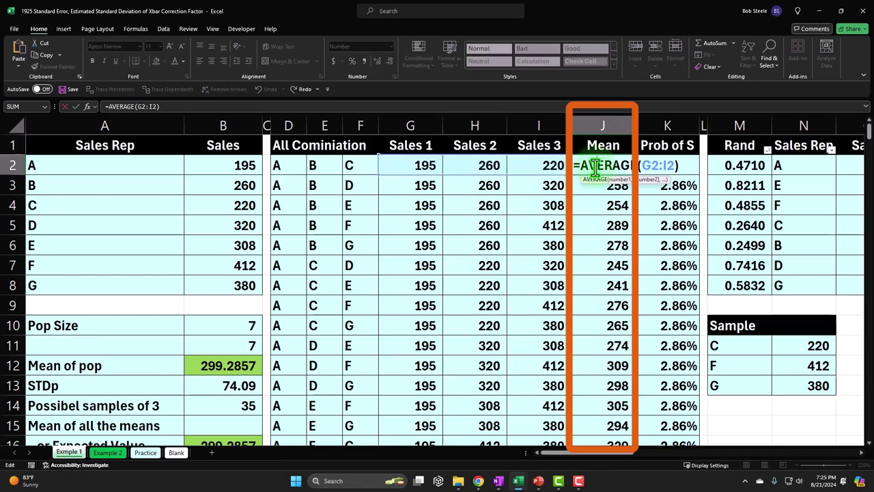
key(Return)
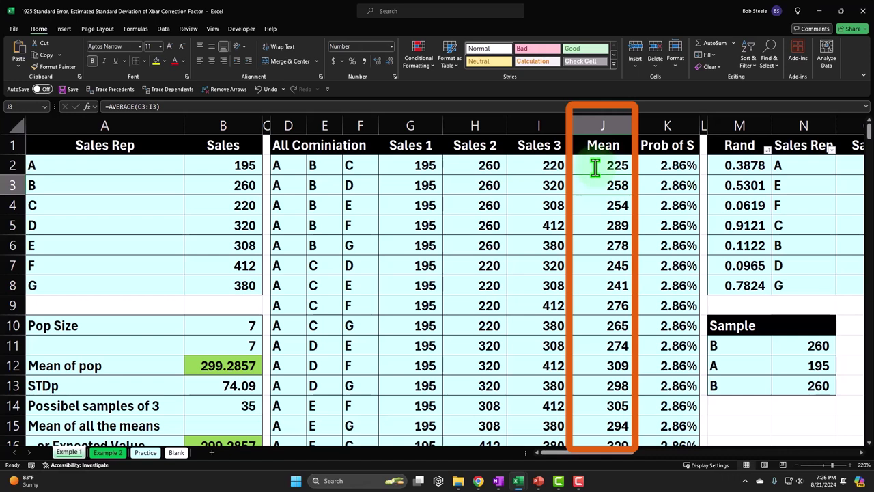
click(595, 166)
drag(598, 180, 617, 365)
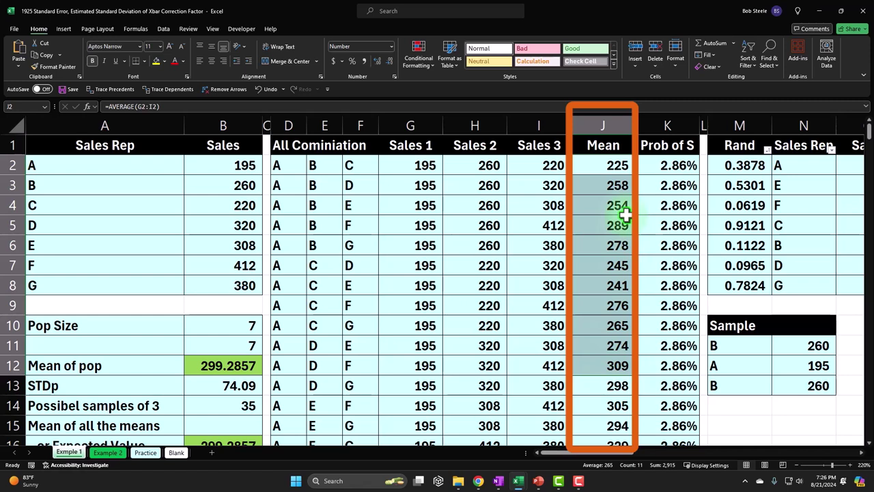
click(610, 165)
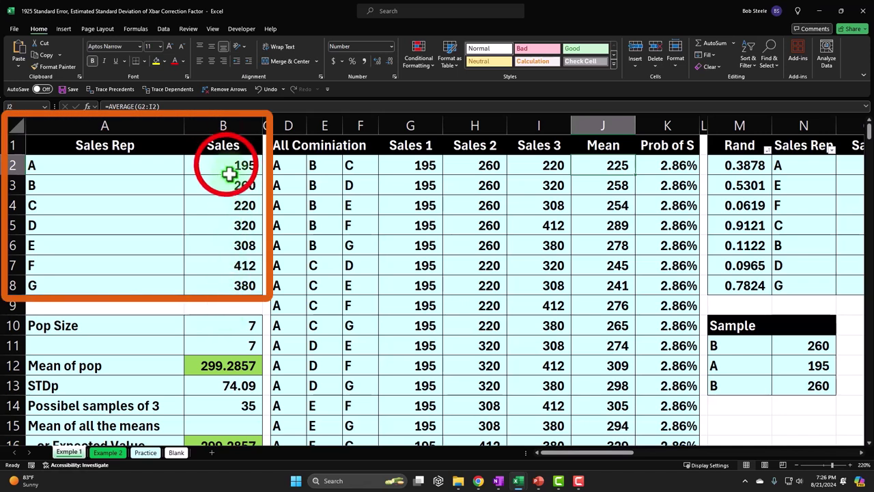
- Compare the population sales in B2:B8 with the first sample's sales in G2:I2 and the Mean column
drag(225, 164, 224, 279)
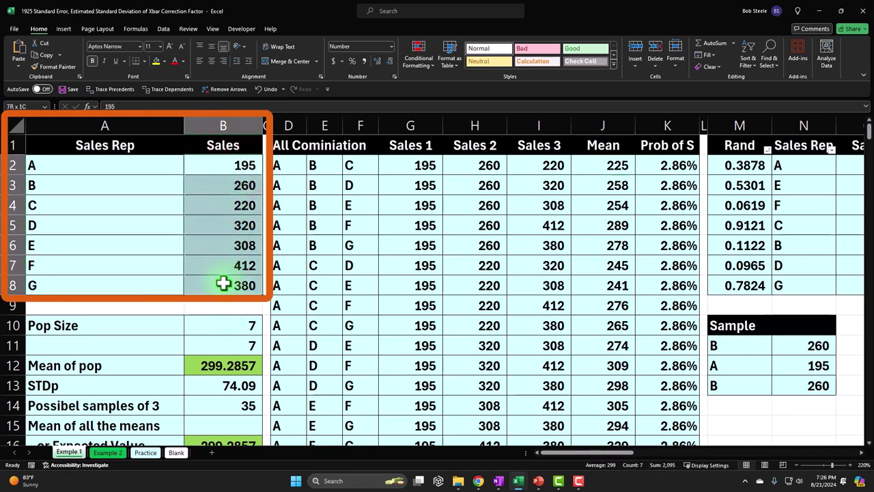
drag(404, 164, 523, 164)
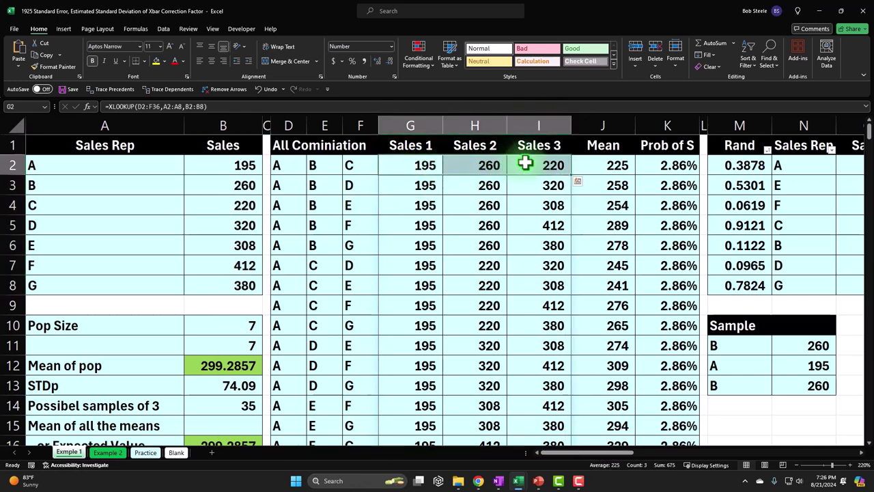
drag(615, 168, 608, 336)
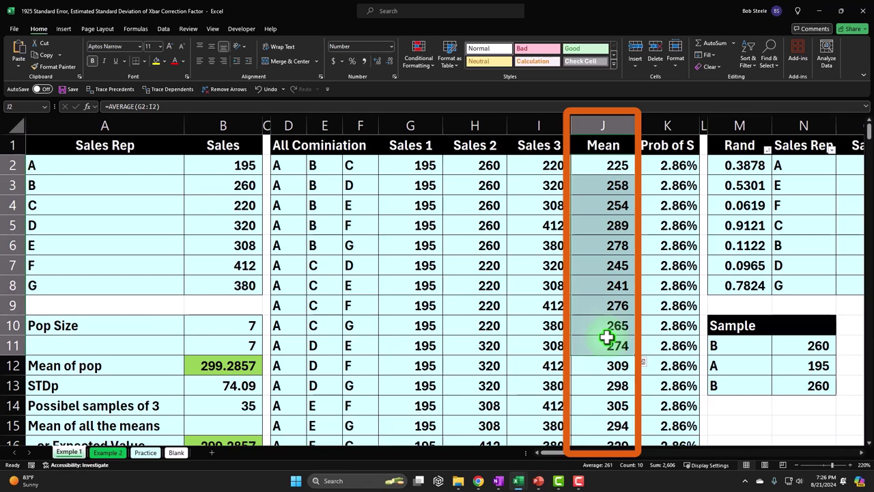
drag(595, 164, 602, 308)
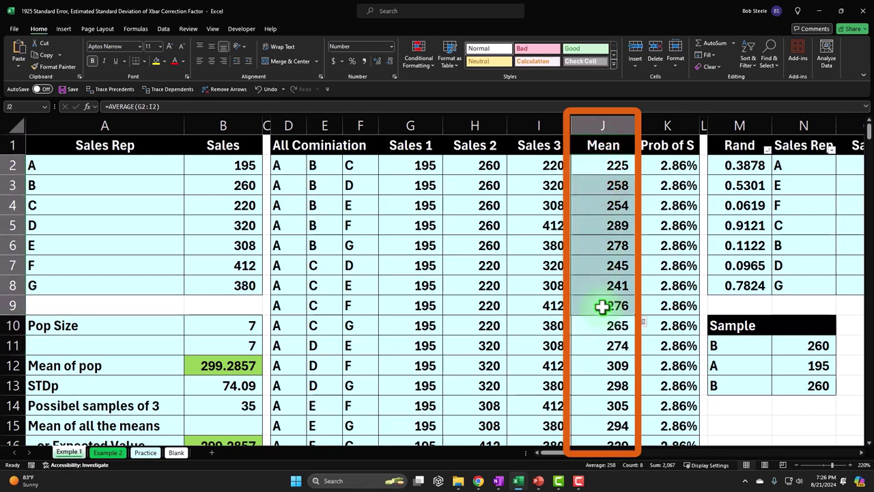
drag(415, 163, 537, 160)
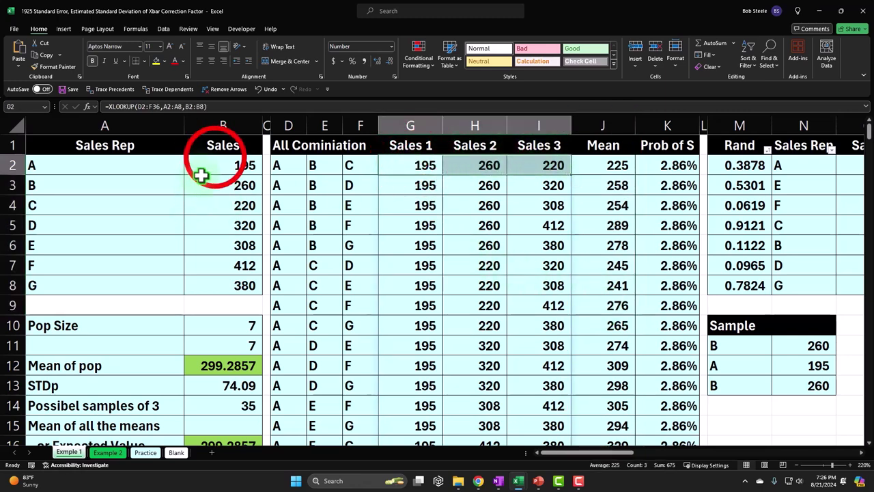
drag(222, 164, 223, 282)
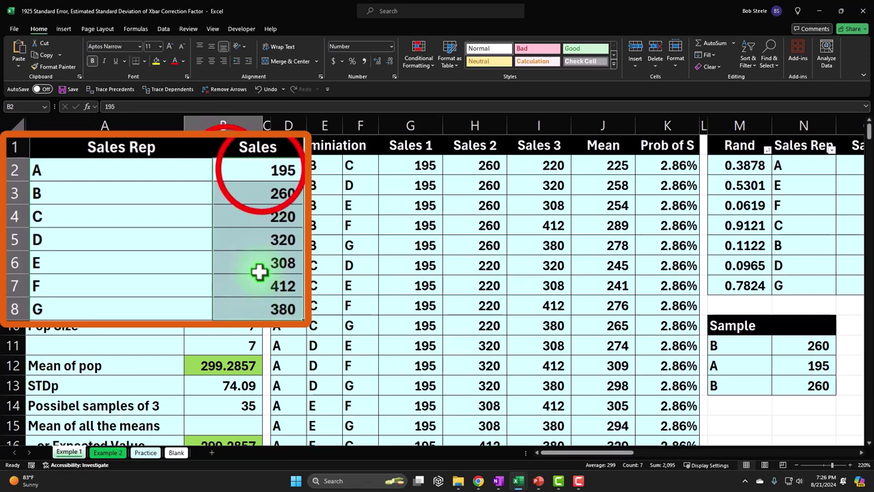
drag(260, 171, 257, 299)
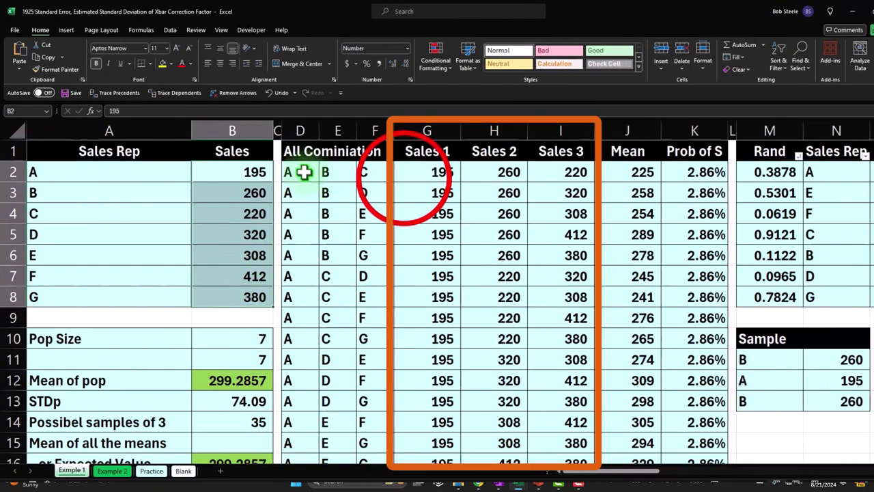
drag(406, 176, 567, 173)
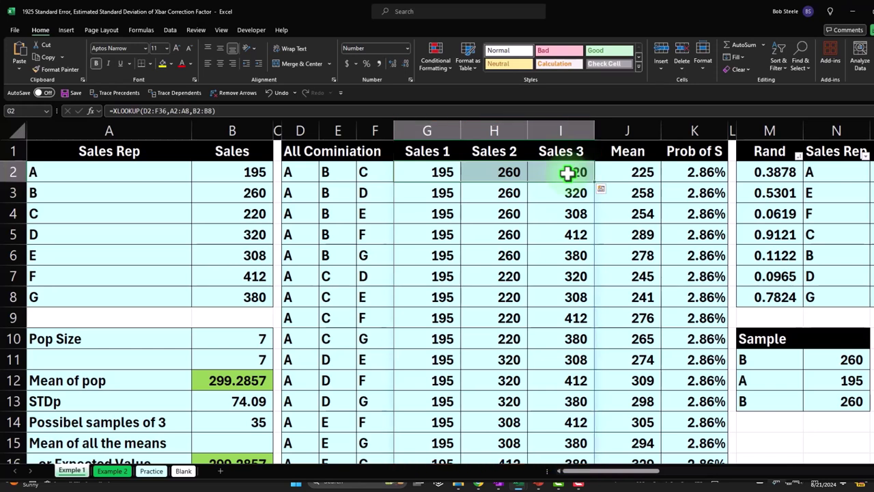
- Review the sample means in the Mean column, starting from J2
click(642, 171)
drag(642, 171, 640, 379)
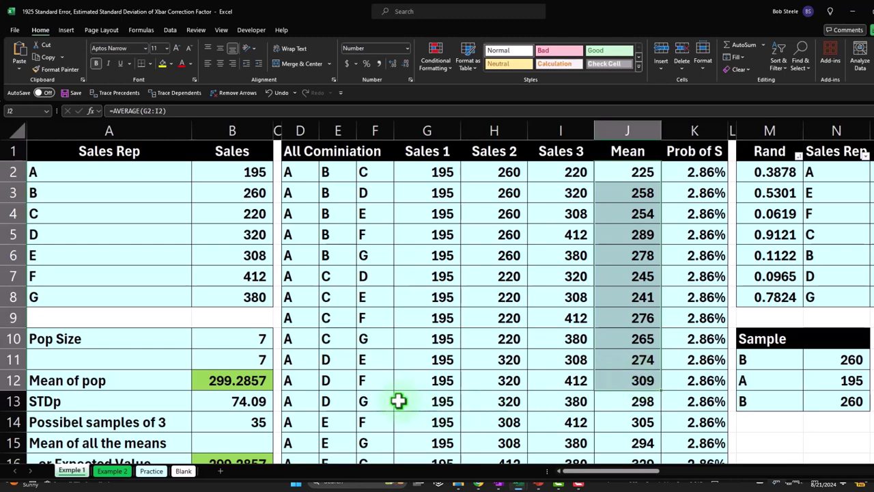
scroll(398, 401, down, 2)
scroll(399, 400, up, 2)
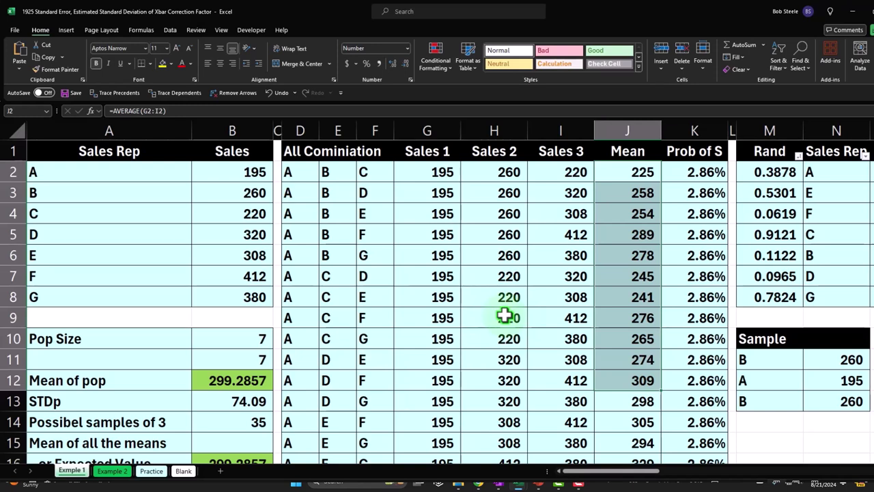
drag(619, 171, 625, 270)
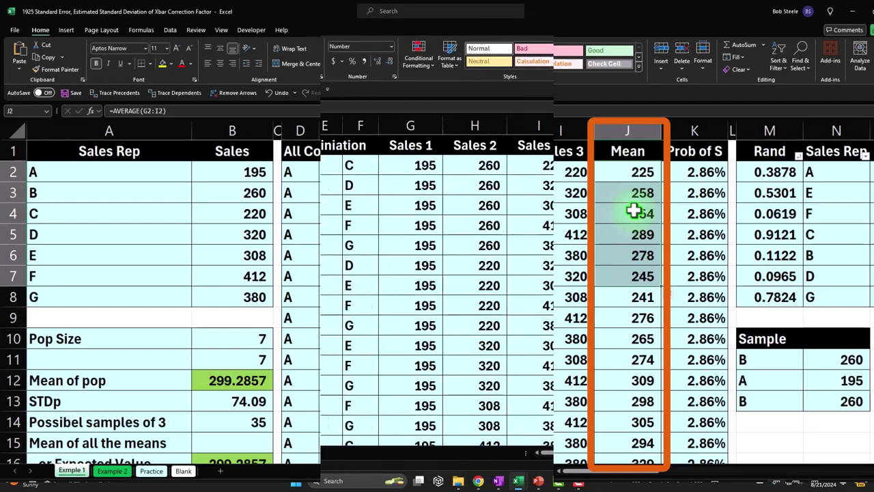
- Examine the standard error formula with its correction factor in the text box below row 20
scroll(635, 211, down, 4)
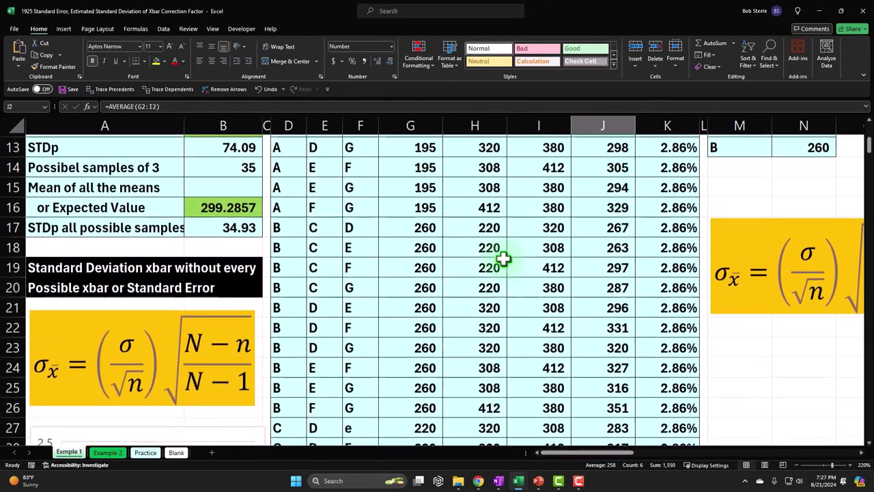
click(191, 415)
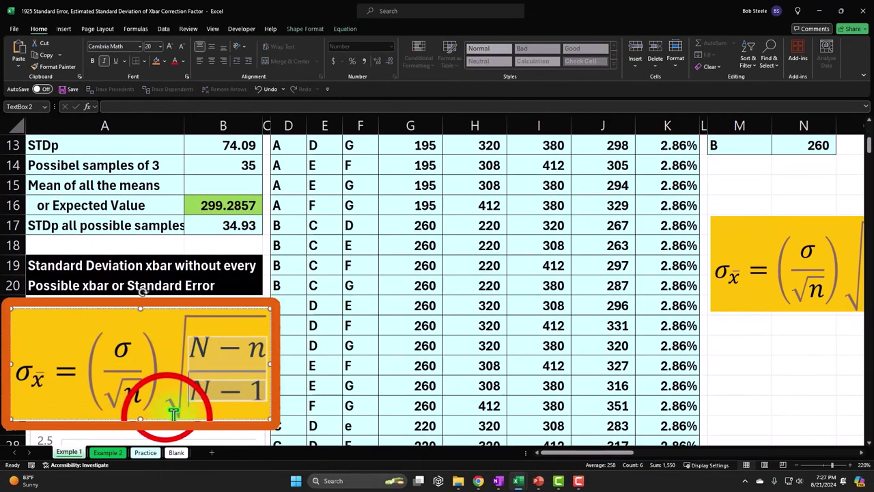
click(168, 413)
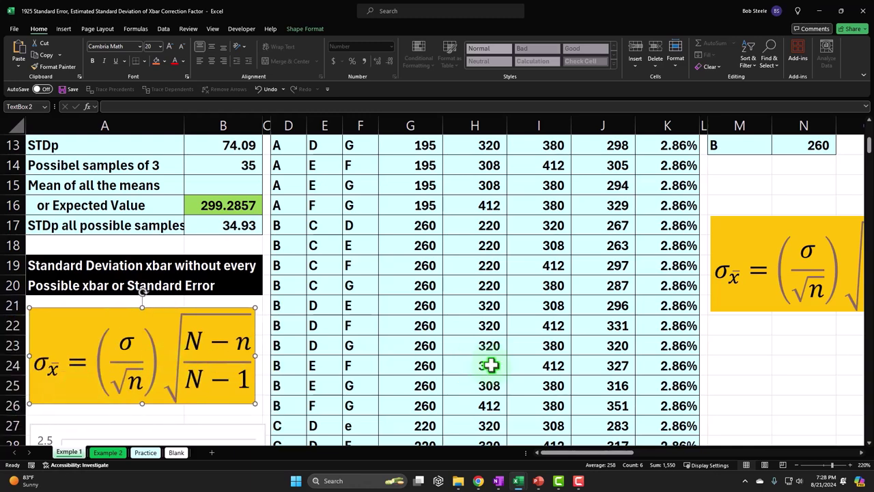
scroll(581, 343, up, 4)
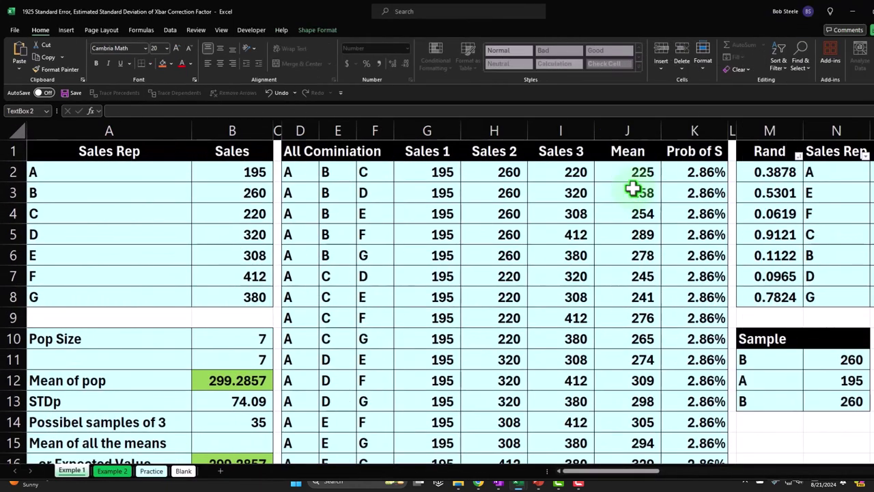
- Compare the first sample's sales in G2:I2 and the sample means in column J with the standard error formula
drag(437, 172, 552, 172)
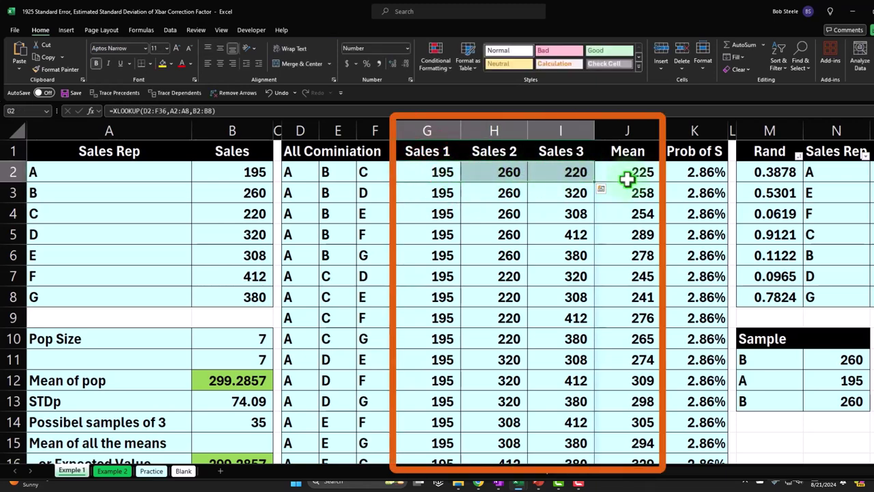
drag(627, 179, 636, 398)
scroll(610, 390, down, 4)
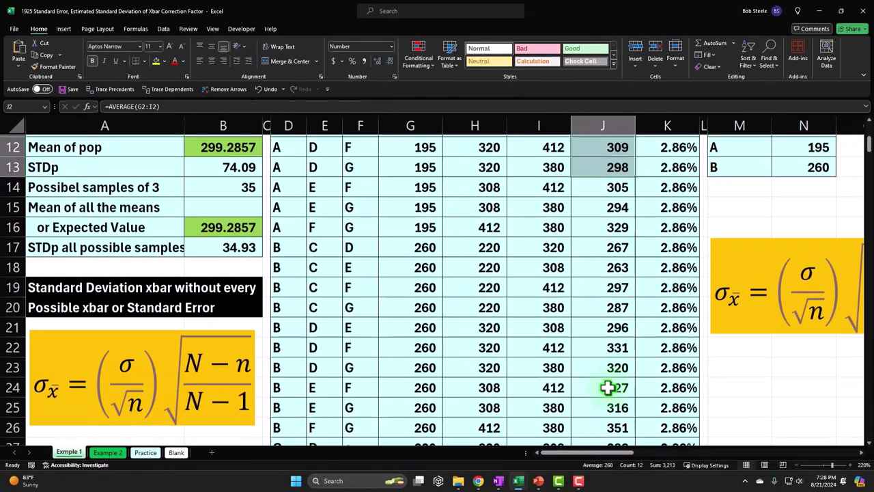
scroll(607, 387, down, 1)
click(160, 403)
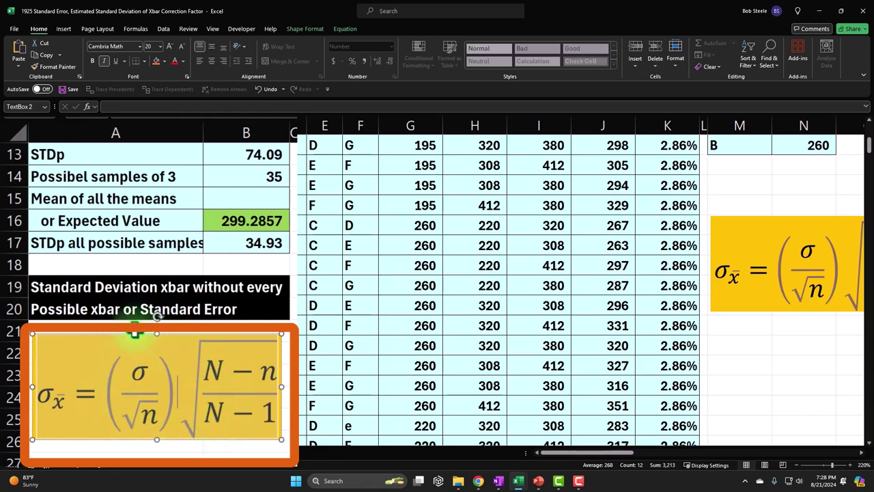
click(198, 445)
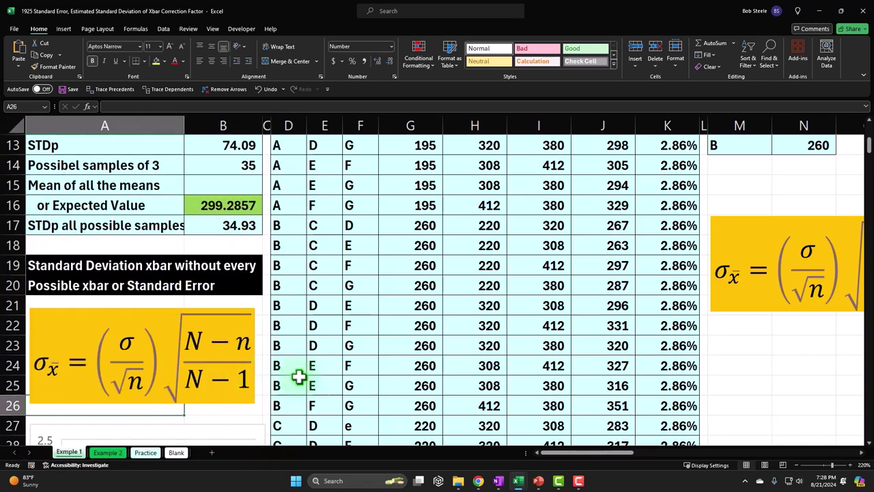
scroll(312, 371, up, 3)
scroll(465, 315, up, 1)
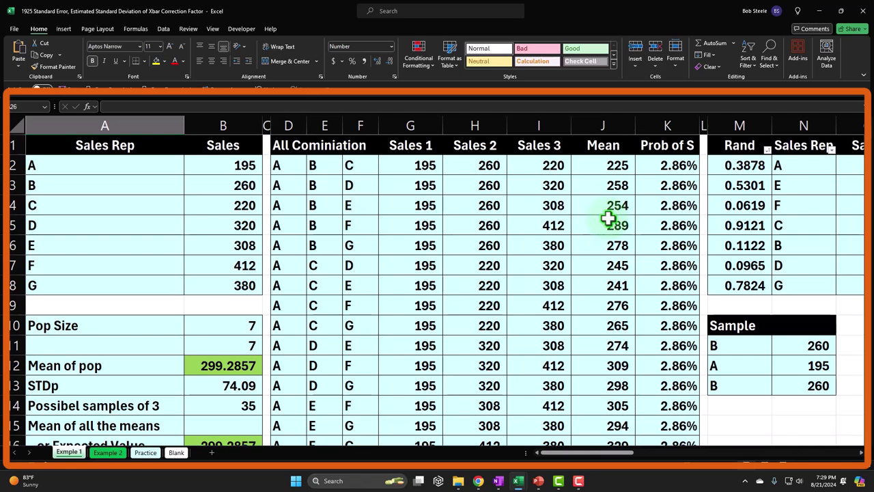
scroll(608, 218, down, 4)
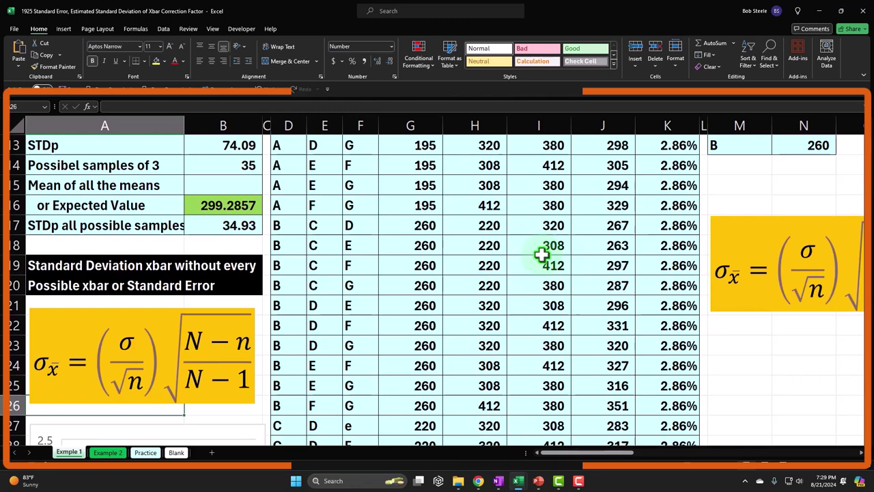
- Compare the sigma over root n part of the standard error formula with the population sales and statistics in columns A and B
click(148, 342)
scroll(131, 350, up, 1)
scroll(131, 351, up, 2)
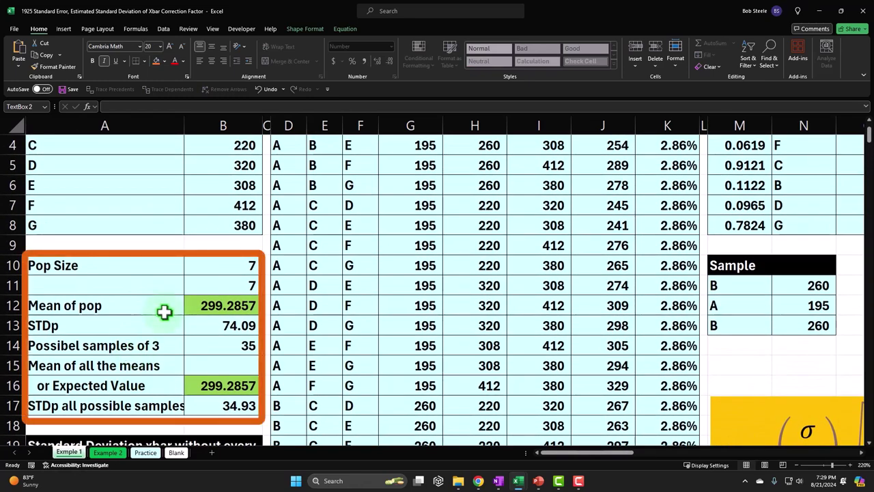
scroll(164, 312, up, 1)
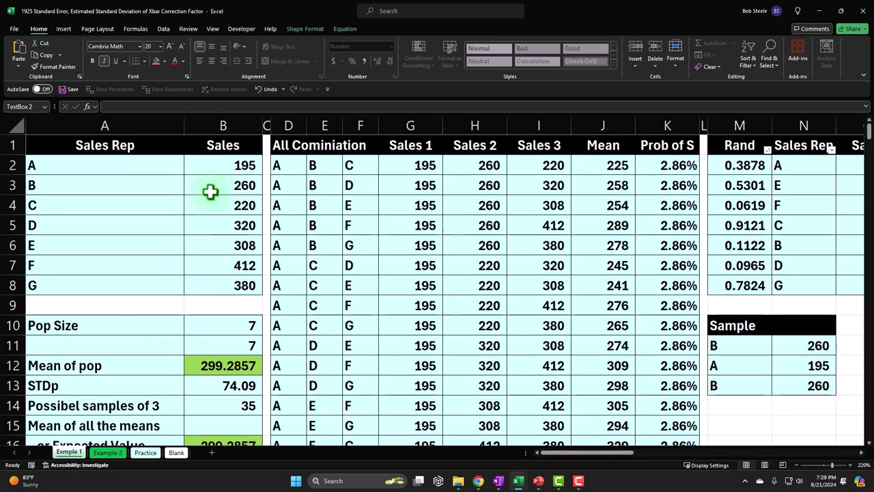
scroll(209, 255, down, 5)
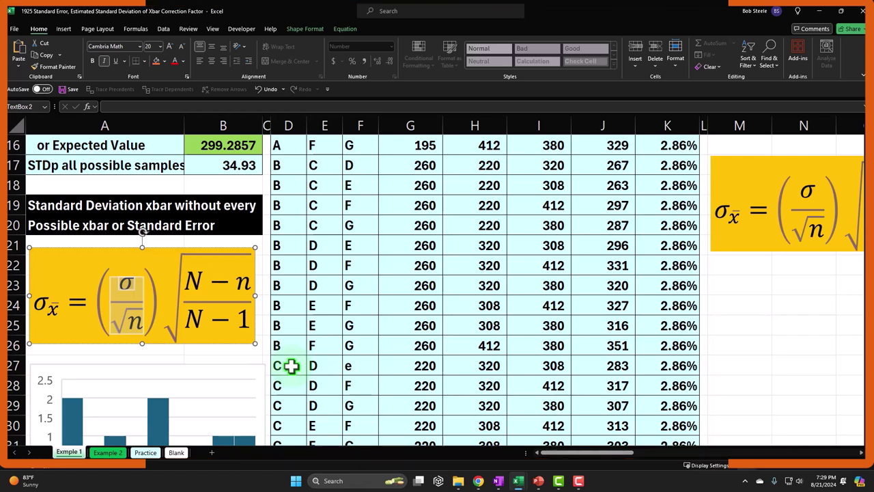
- Copy the standard error formula text box from the Practice sheet to the Blank sheet and place it across columns A to D below row 5
click(242, 348)
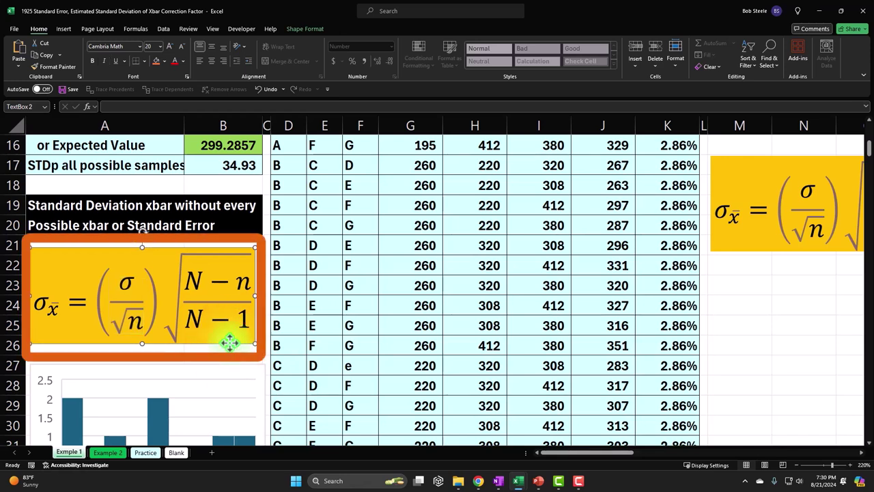
click(112, 453)
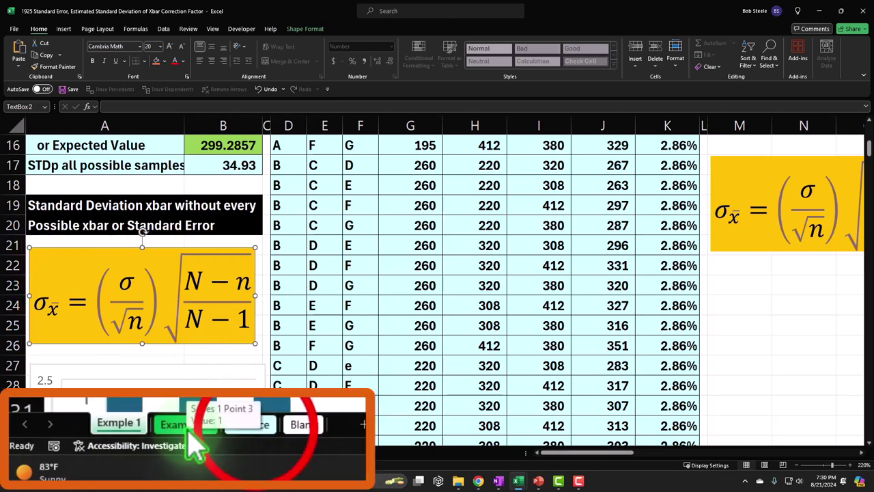
click(146, 452)
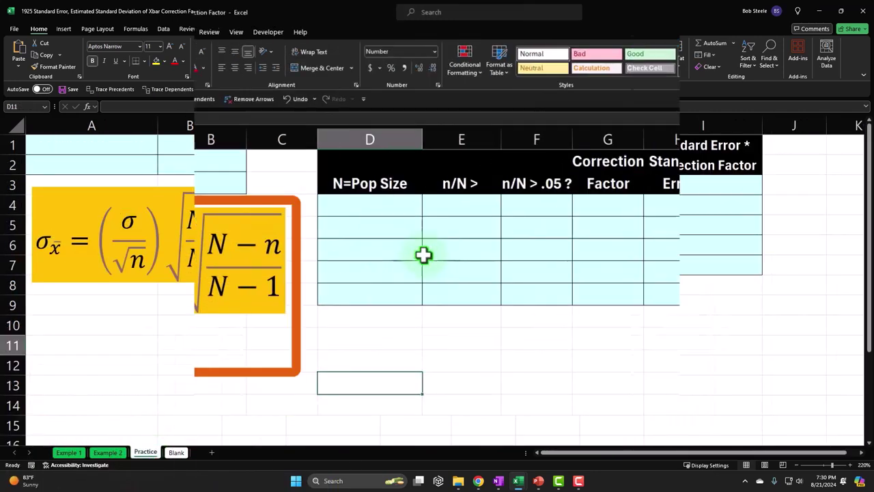
click(121, 279)
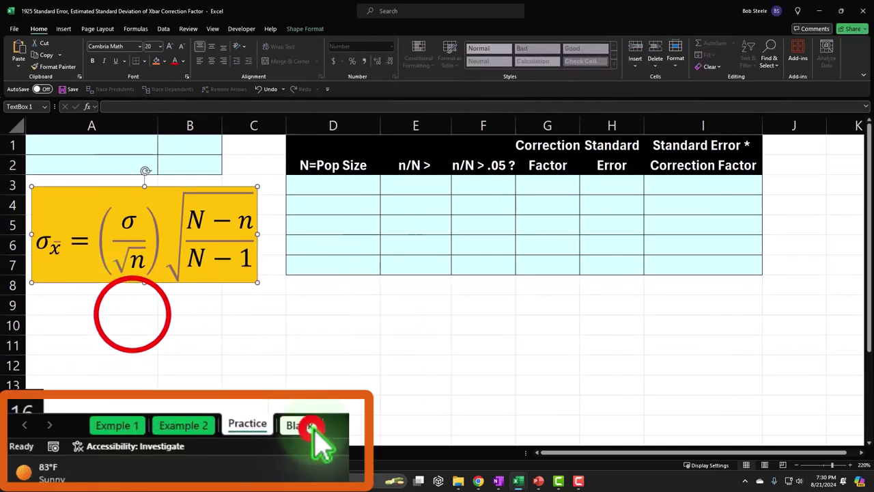
click(176, 453)
click(130, 312)
key(ctrl+v)
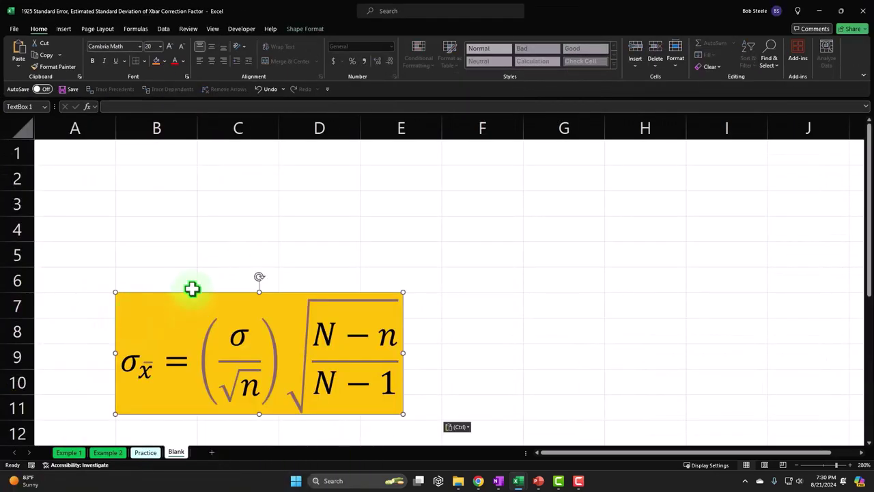
drag(192, 291, 150, 281)
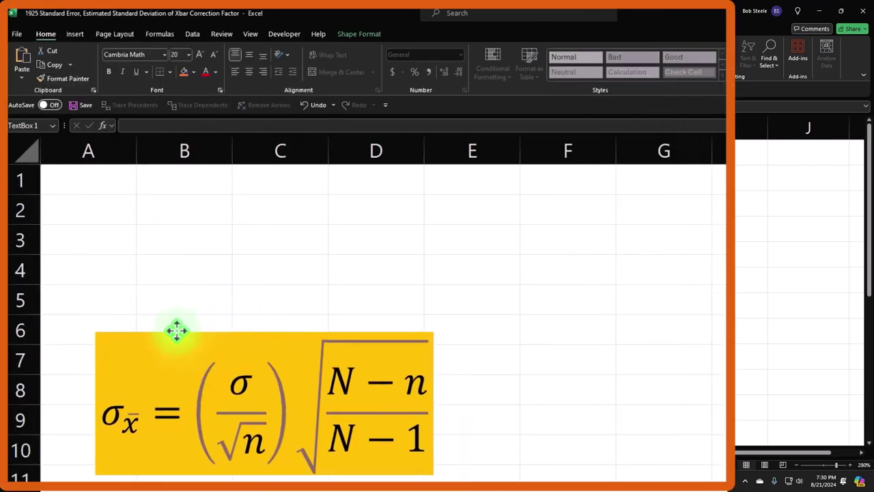
drag(176, 330, 140, 332)
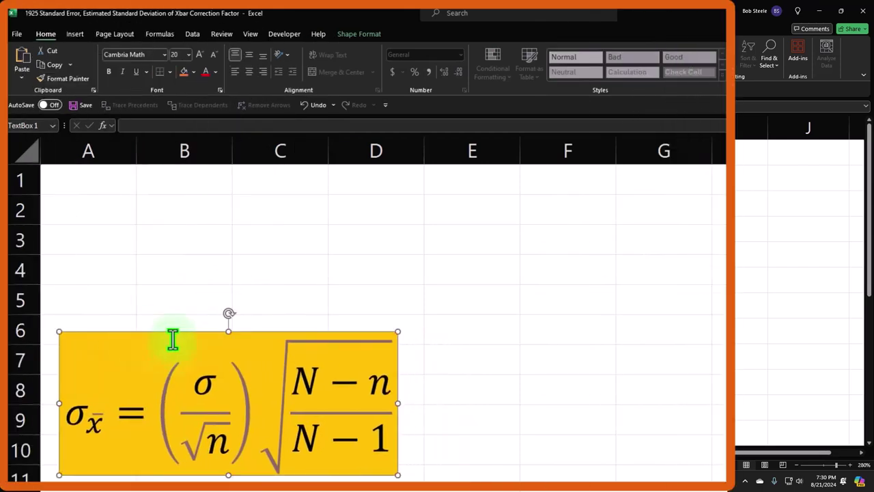
- Start an ink equation in an enlarged input window and handwrite σ = (σ/√n with an opening parenthesis
click(75, 33)
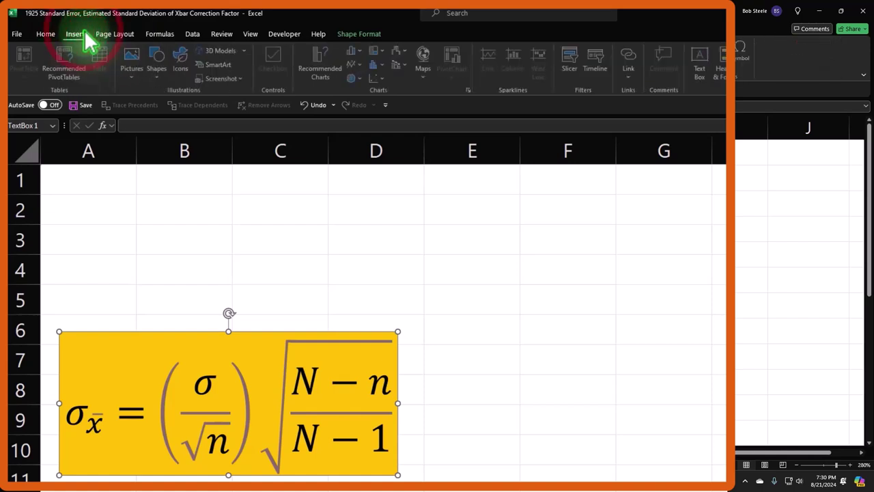
click(719, 63)
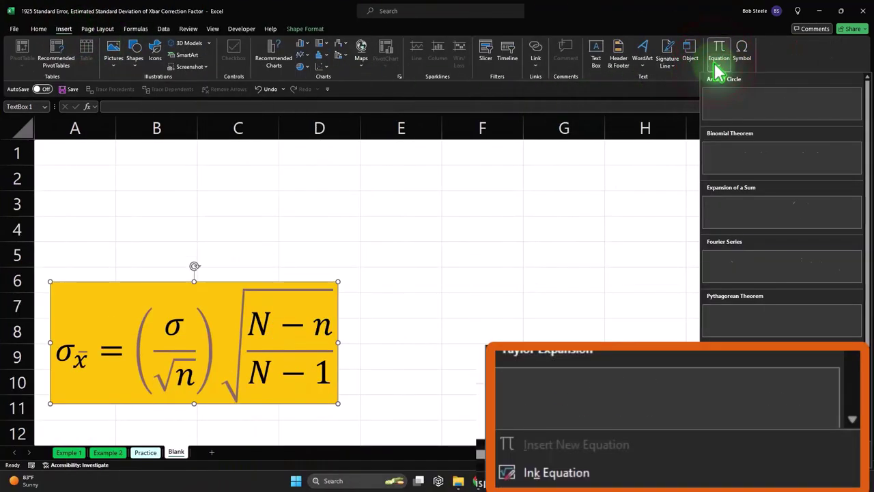
click(747, 468)
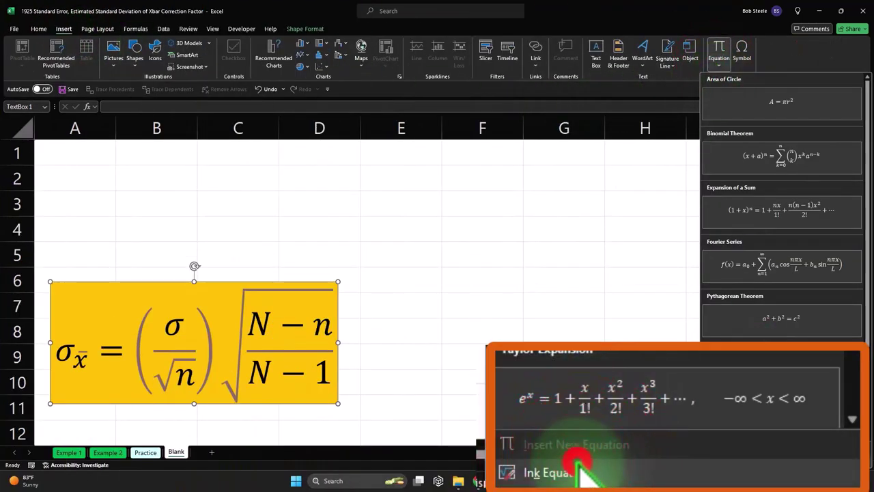
mouse_move(469, 201)
mouse_down()
mouse_move(560, 187)
mouse_move(573, 173)
mouse_up()
drag(532, 373, 369, 441)
drag(427, 274, 404, 315)
drag(430, 273, 515, 285)
drag(476, 307, 512, 311)
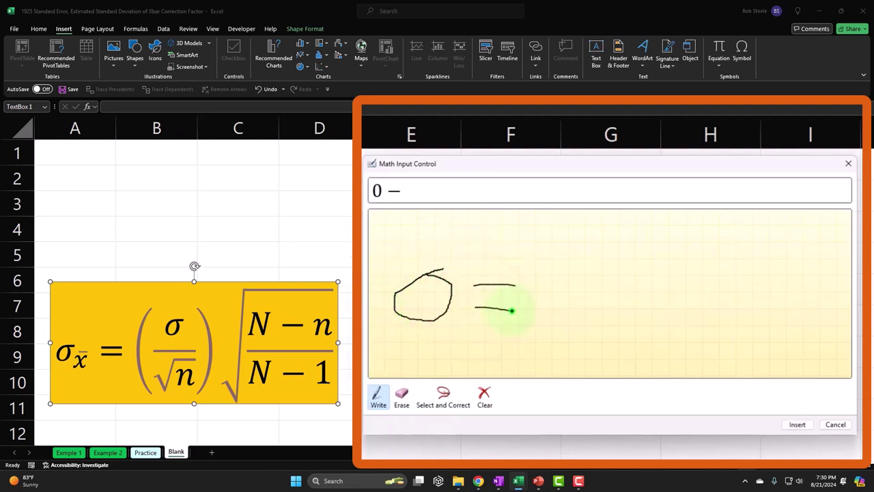
mouse_move(562, 251)
mouse_down()
mouse_move(551, 279)
mouse_move(554, 334)
mouse_up()
mouse_move(594, 254)
mouse_down()
mouse_move(584, 277)
mouse_move(622, 251)
mouse_up()
drag(557, 292, 642, 288)
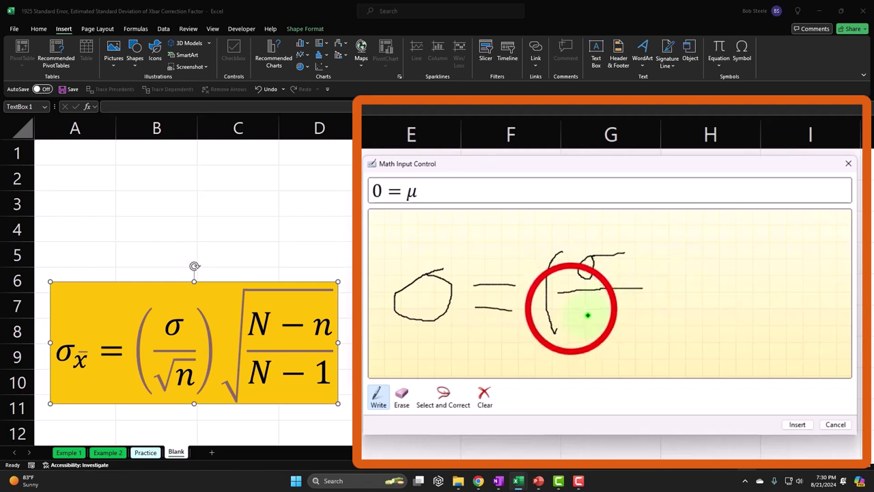
mouse_move(571, 313)
mouse_down()
mouse_move(572, 334)
mouse_move(577, 301)
mouse_move(615, 301)
mouse_move(592, 318)
mouse_move(592, 330)
mouse_up()
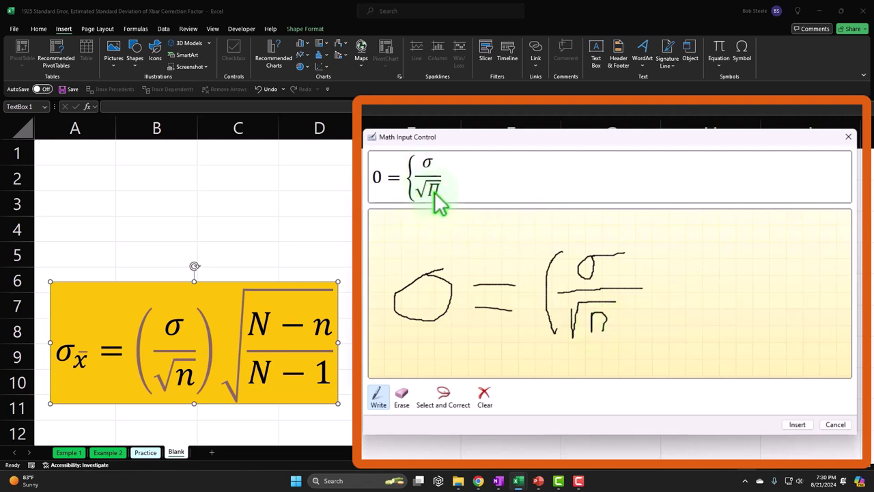
- Correct the first handwritten symbol to Greek Small Letter Sigma and the one under the root to Latin Small Letter n
click(442, 398)
mouse_move(419, 252)
mouse_down()
mouse_move(405, 269)
mouse_move(418, 344)
mouse_move(461, 312)
mouse_move(426, 266)
mouse_up()
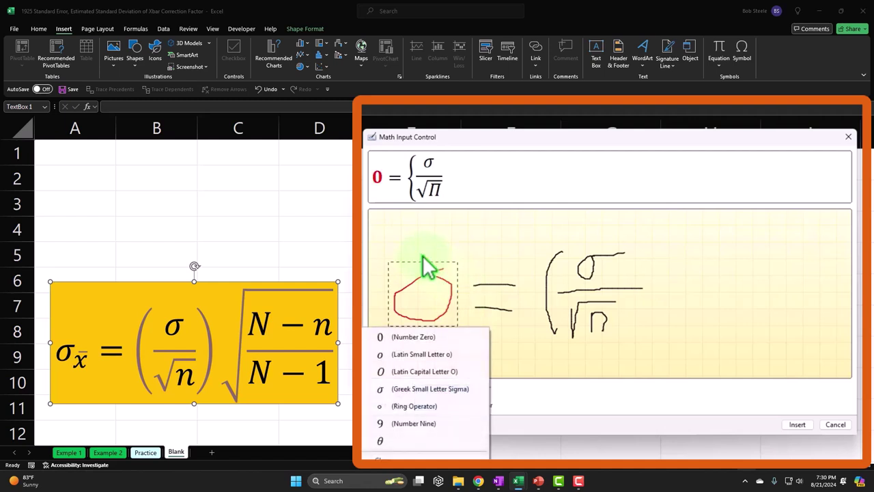
click(402, 388)
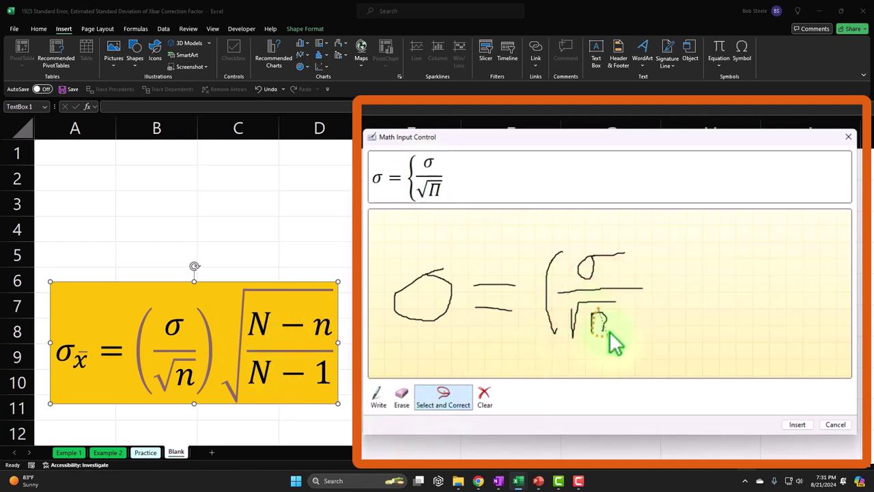
click(597, 310)
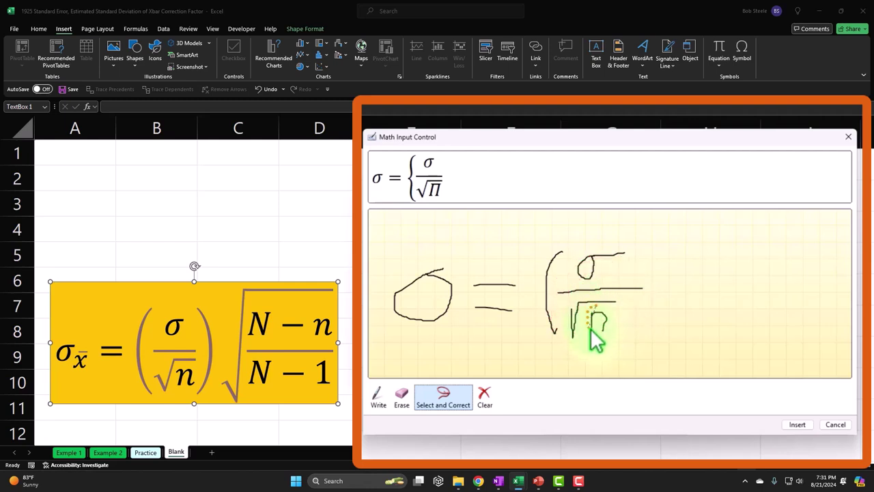
click(612, 319)
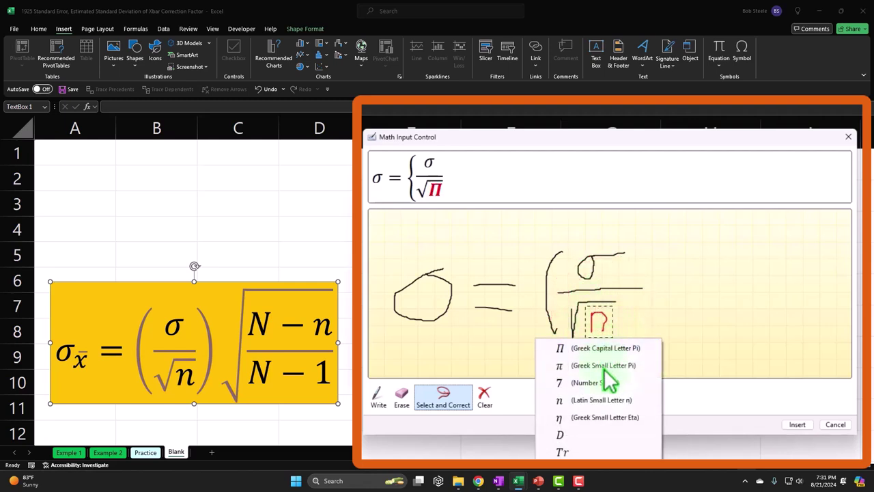
click(614, 398)
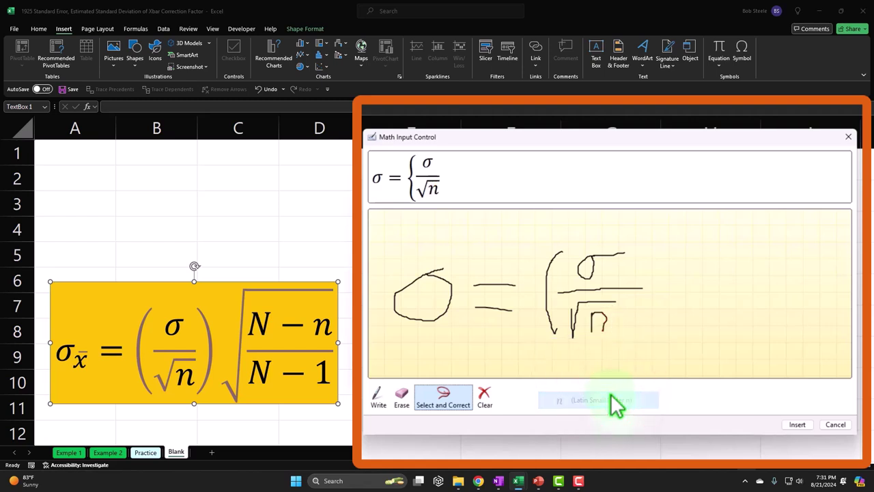
- Try to correct the handwritten opening bracket to Left Parenthesis, and close the ink equation without inserting it
mouse_move(555, 260)
mouse_down()
mouse_move(553, 247)
mouse_move(556, 348)
mouse_move(562, 258)
mouse_up()
click(576, 352)
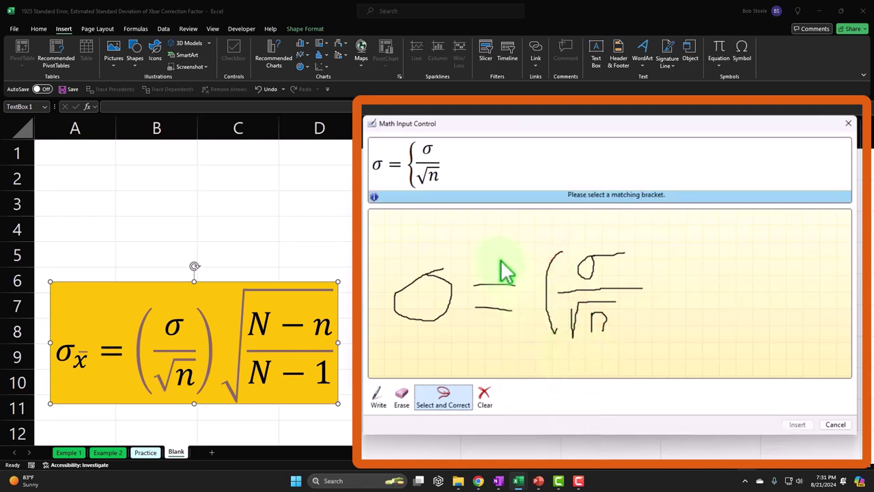
mouse_move(541, 234)
mouse_down()
mouse_move(535, 273)
mouse_move(554, 328)
mouse_move(536, 234)
mouse_up()
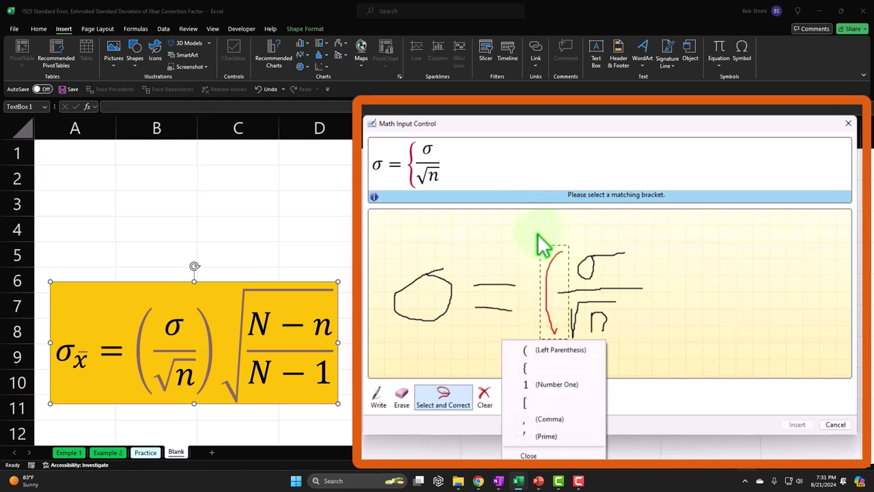
click(547, 351)
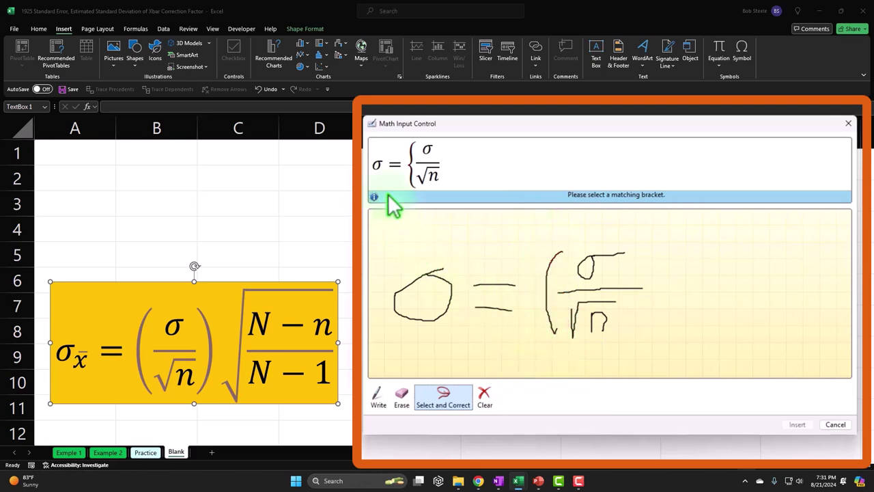
click(758, 121)
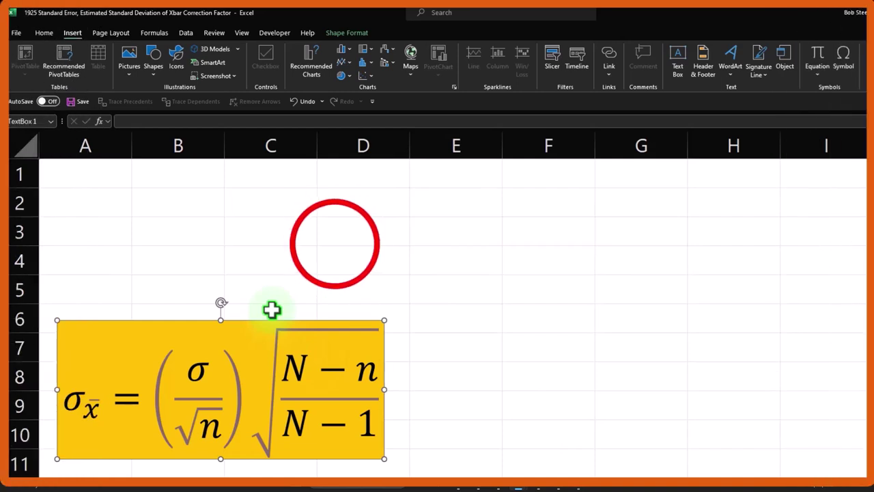
click(335, 239)
click(71, 181)
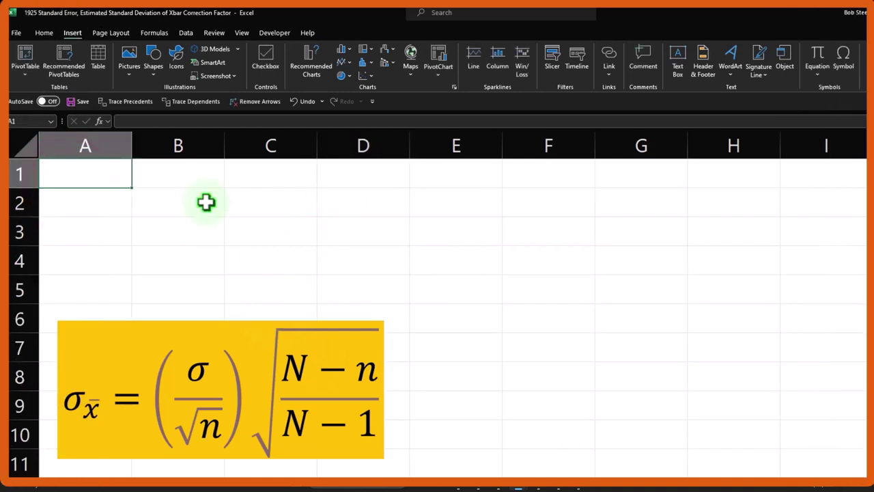
text(STP)
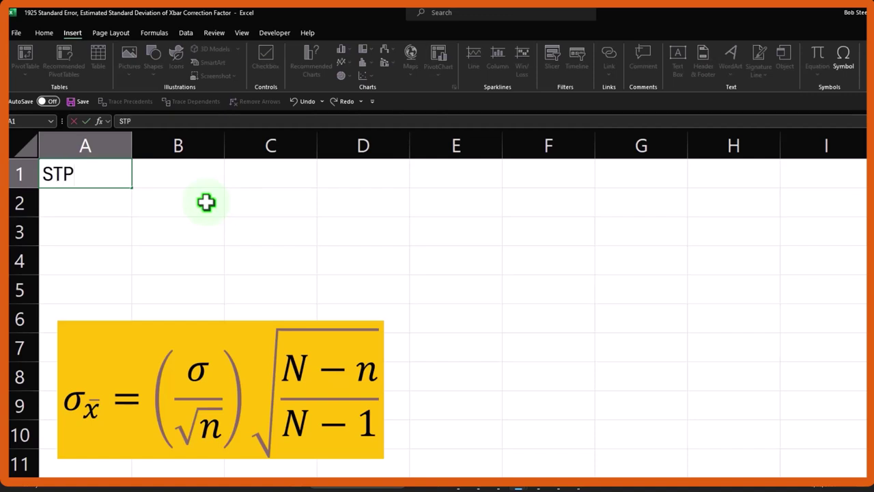
key(BackSpace)
key(BackSpace)
key(BackSpace)
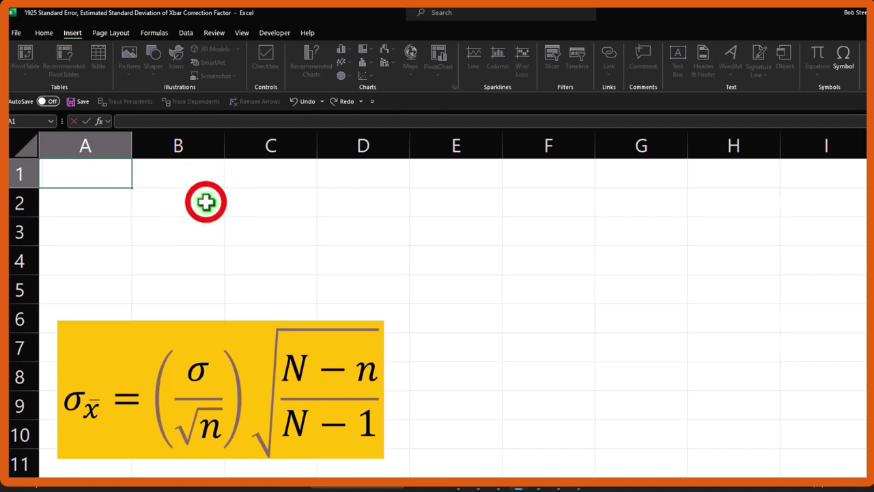
click(206, 202)
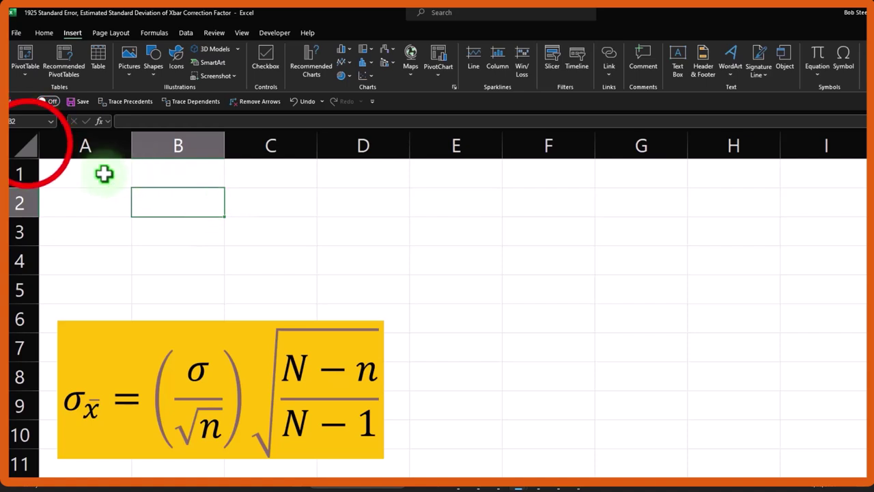
- Format all cells of the Blank sheet as Currency with no symbol, zero decimal places and red parenthesised negative numbers
click(31, 146)
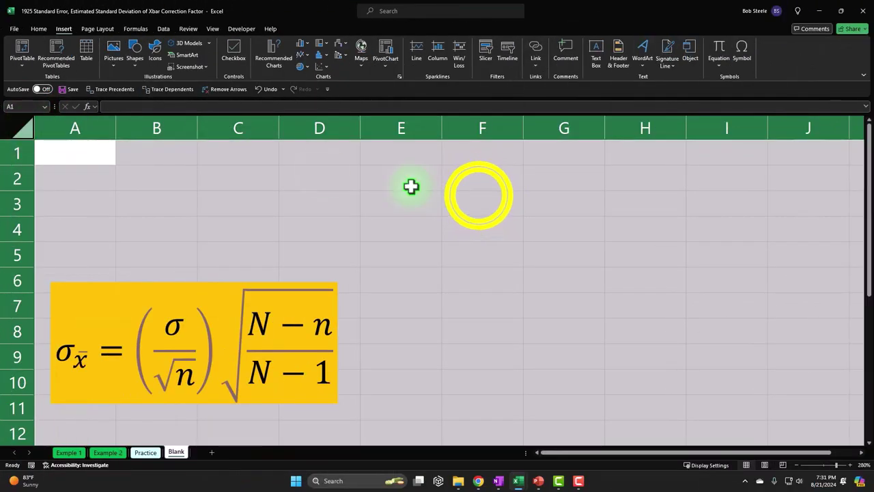
right_click(480, 191)
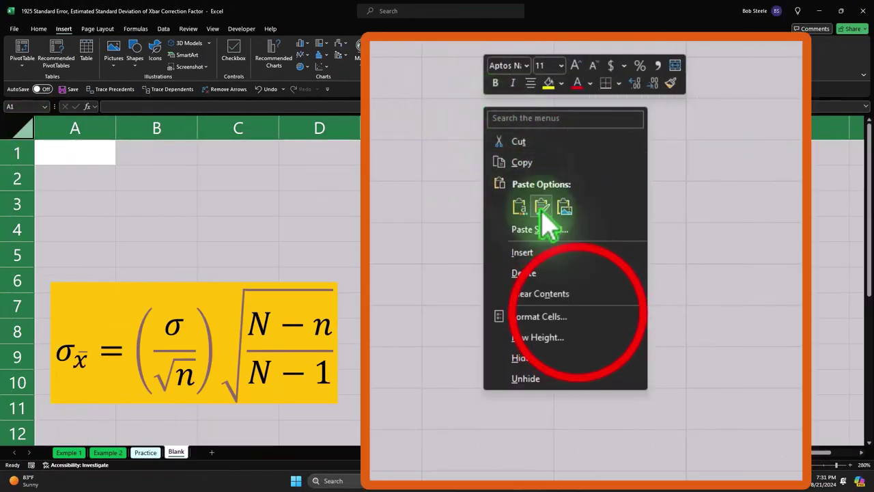
click(578, 317)
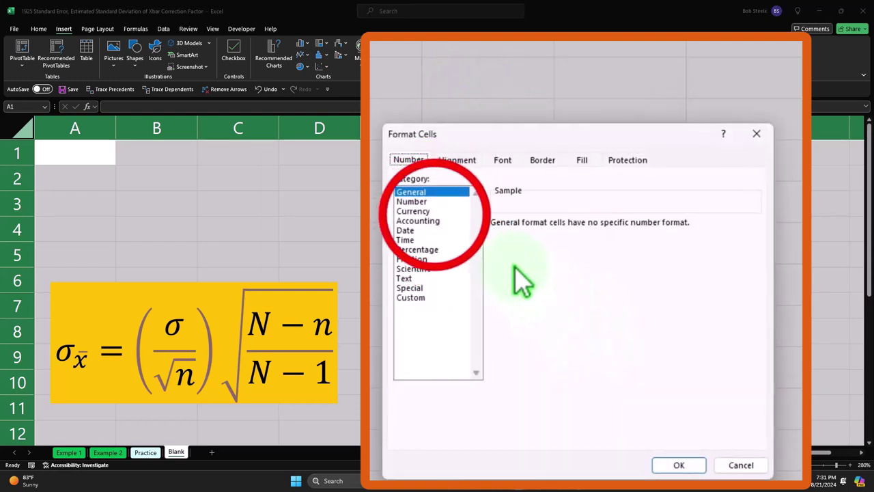
click(418, 212)
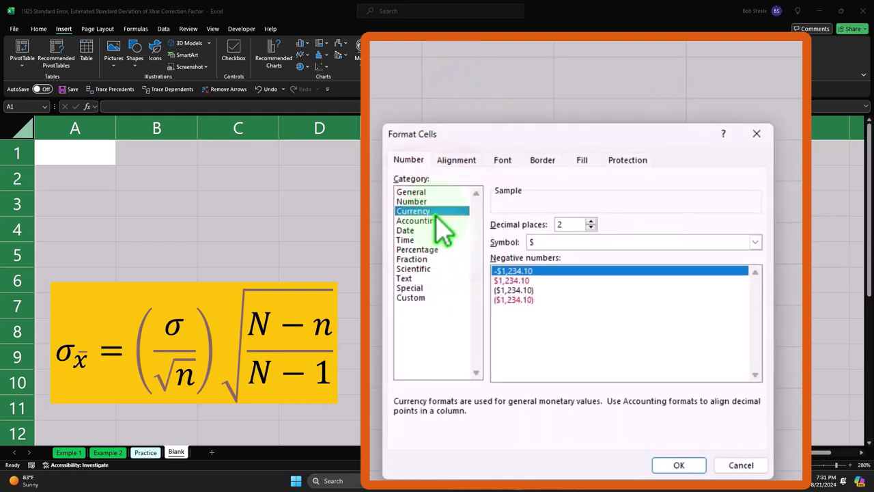
click(513, 299)
click(565, 243)
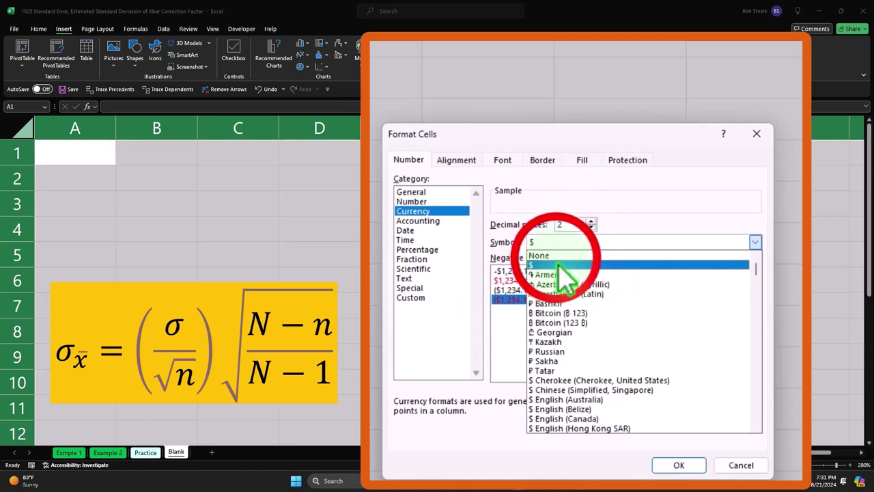
click(559, 255)
click(591, 228)
click(591, 227)
click(677, 465)
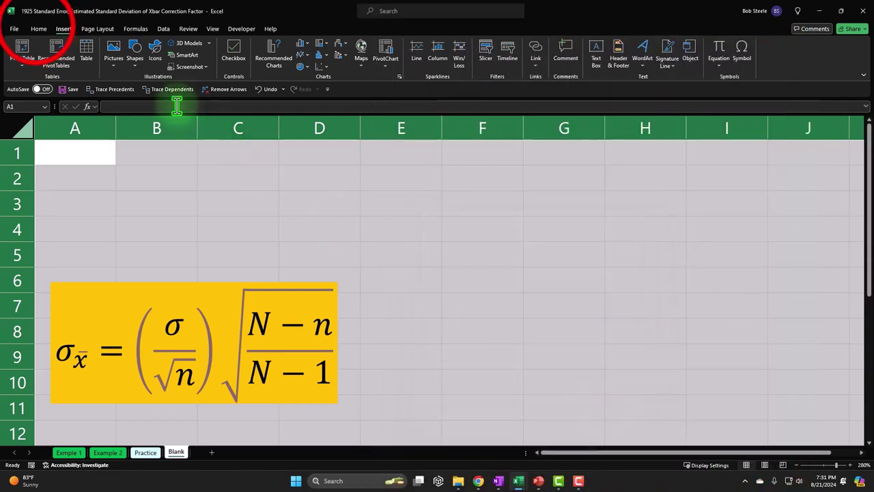
- Make all cells of the sheet bold and enter the label STDp in A1 with the value 190 in B1
click(38, 29)
click(111, 72)
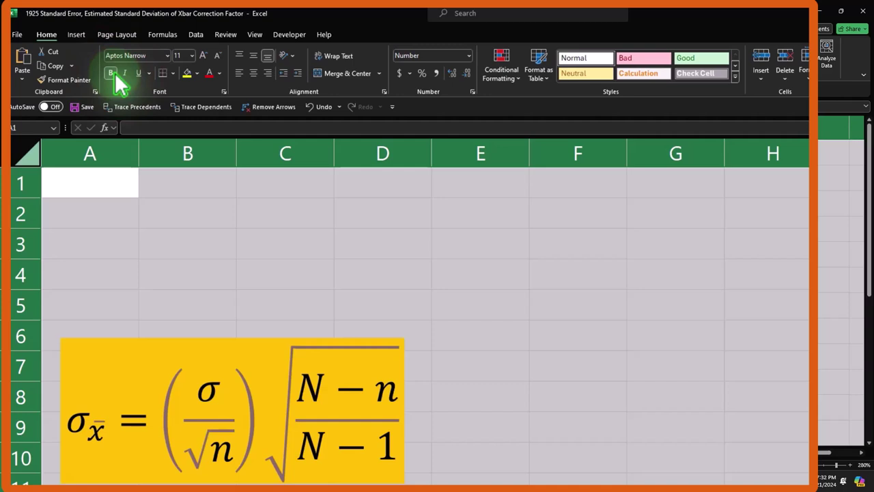
click(117, 179)
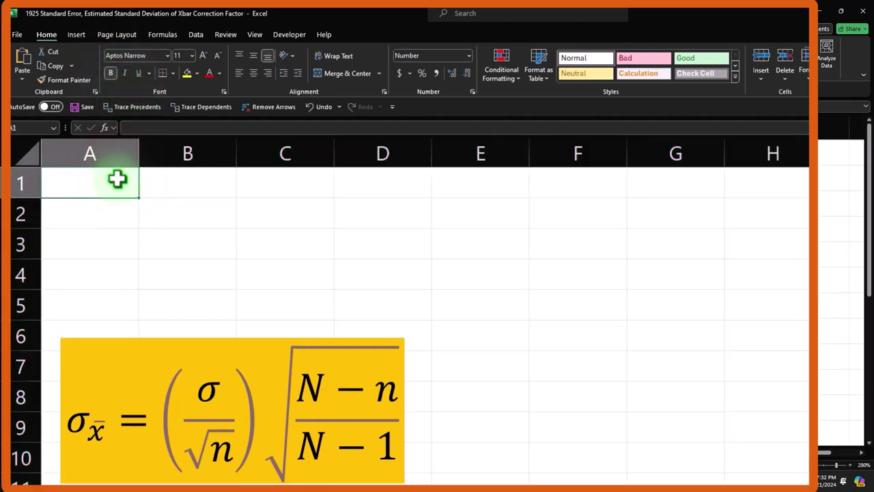
text(STDp)
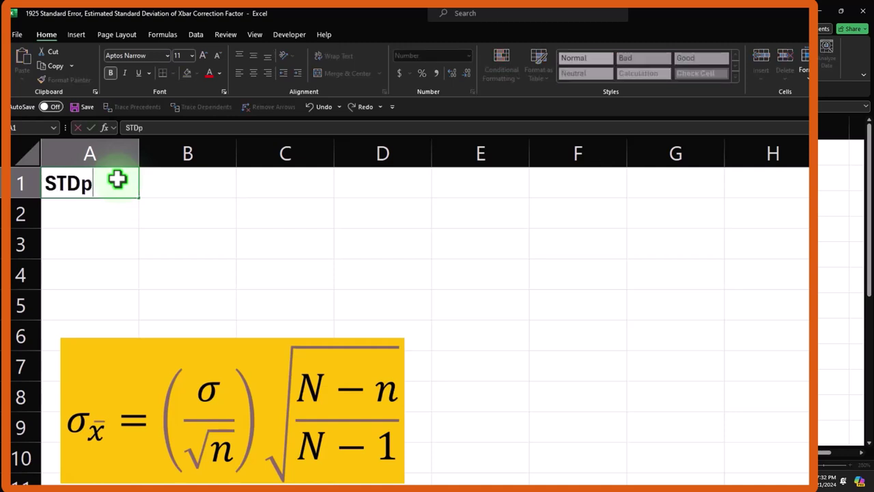
key(Tab)
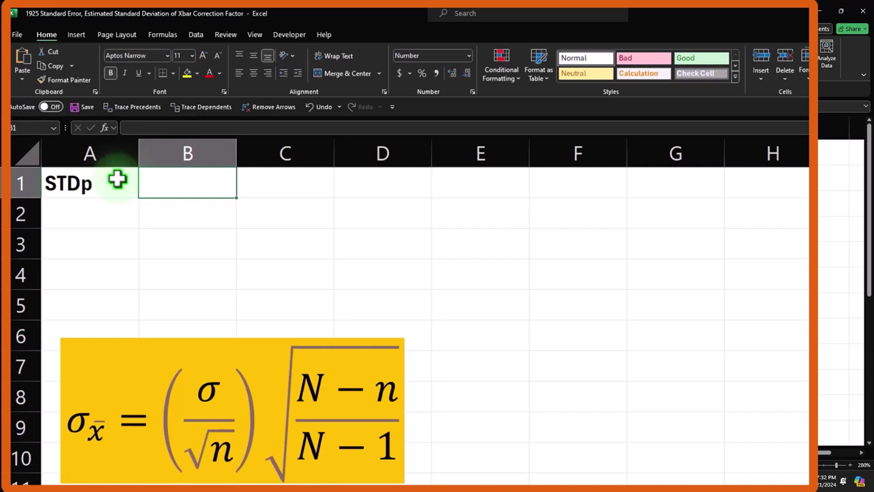
text(190)
key(Return)
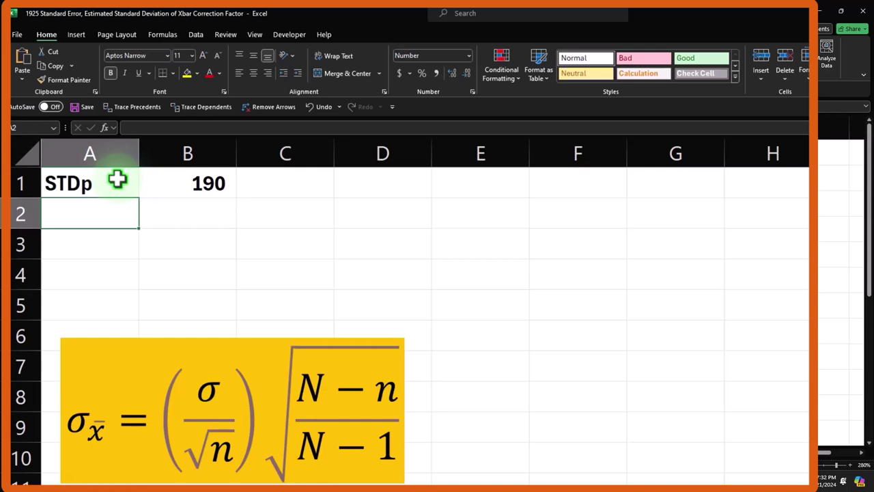
- Enter the label n-sample size in A2 with the value 250 in B2, and widen column A beyond the label
text(n)
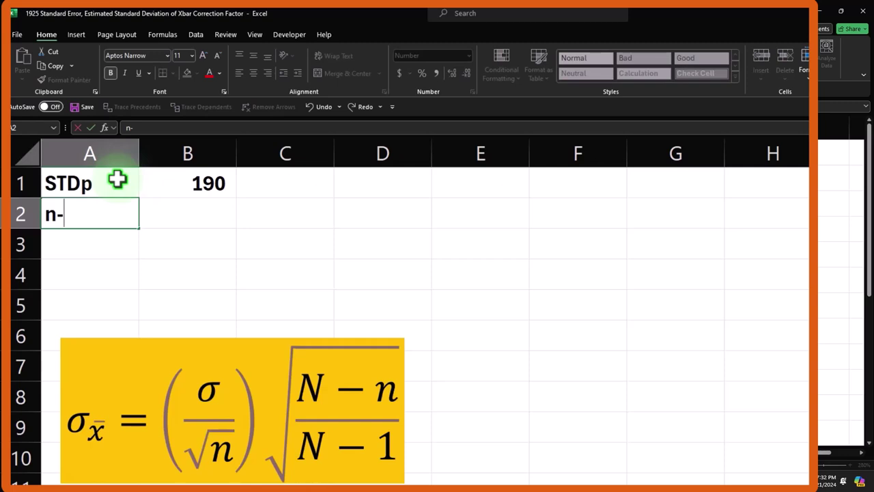
text(-sample size)
key(Tab)
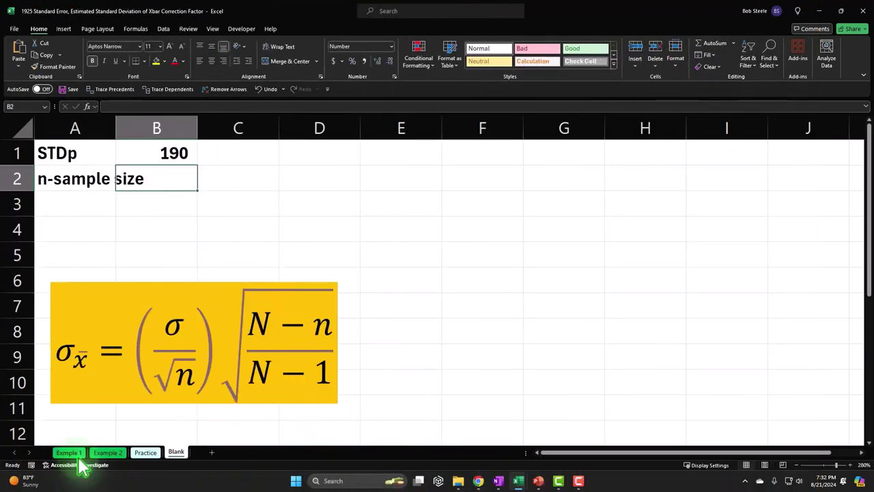
drag(116, 123, 176, 135)
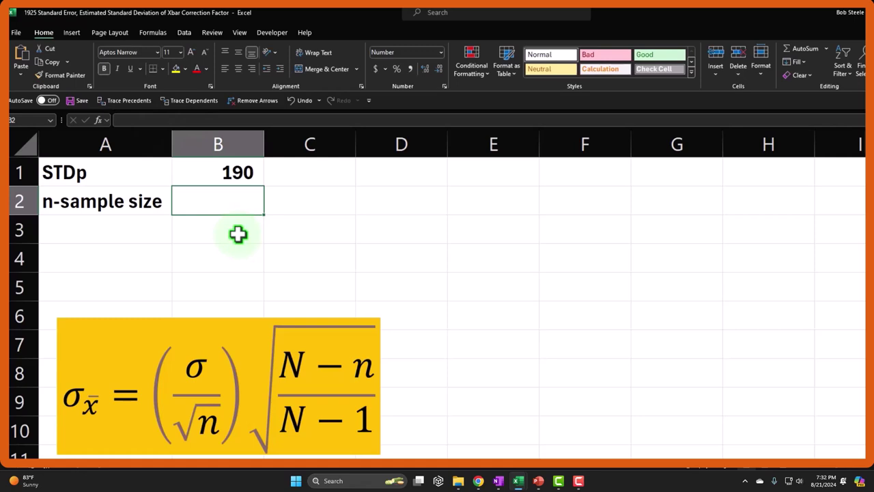
text(250)
key(Return)
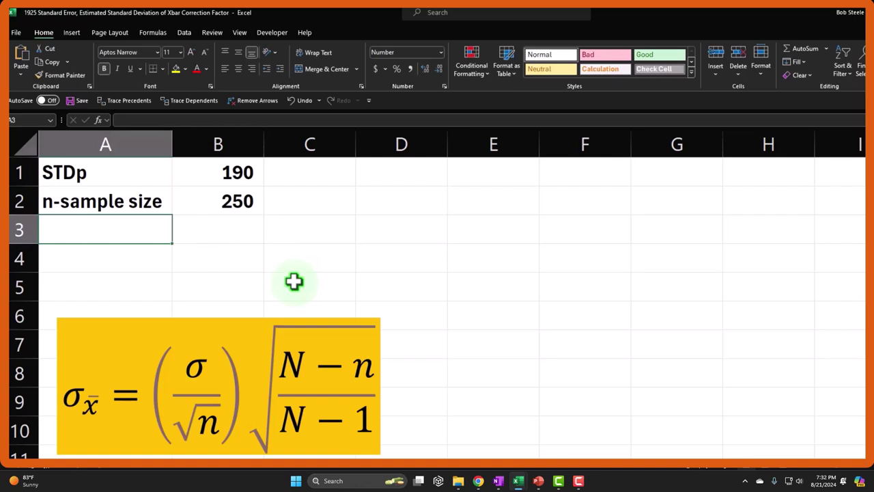
drag(171, 133, 221, 133)
- Enter the header N=Pp Size in cell D1
click(471, 191)
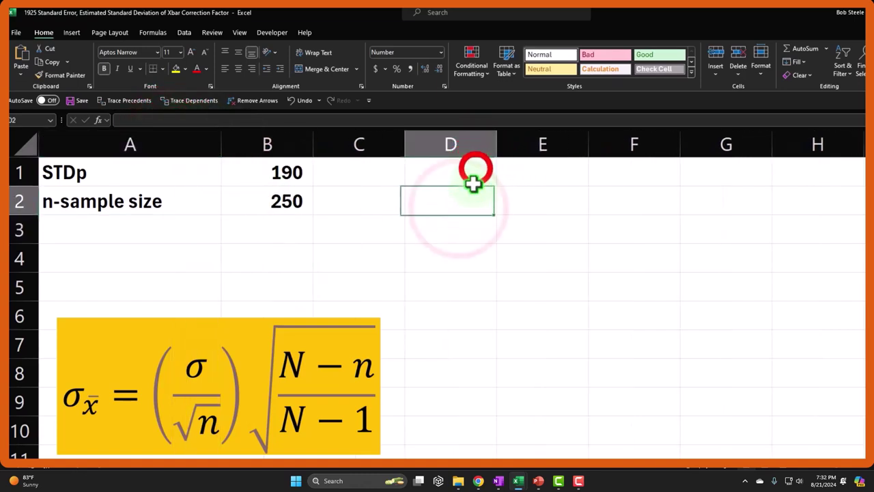
click(474, 171)
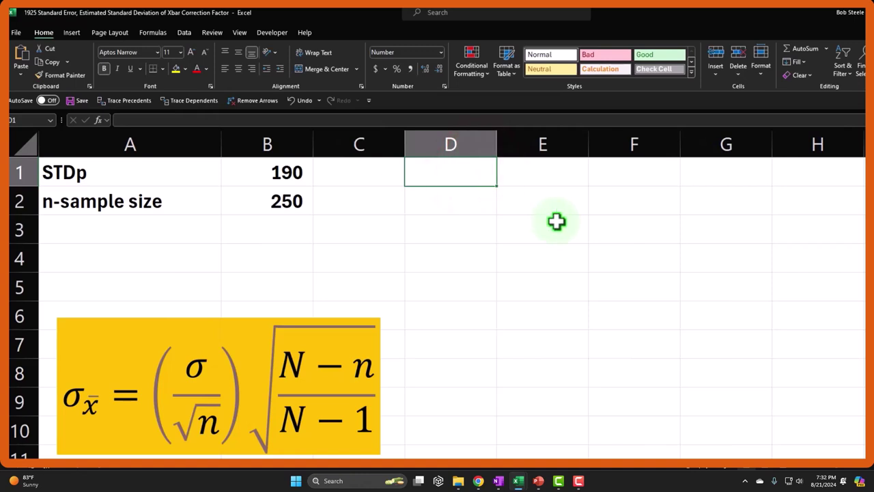
text(N=)
text(Pp S)
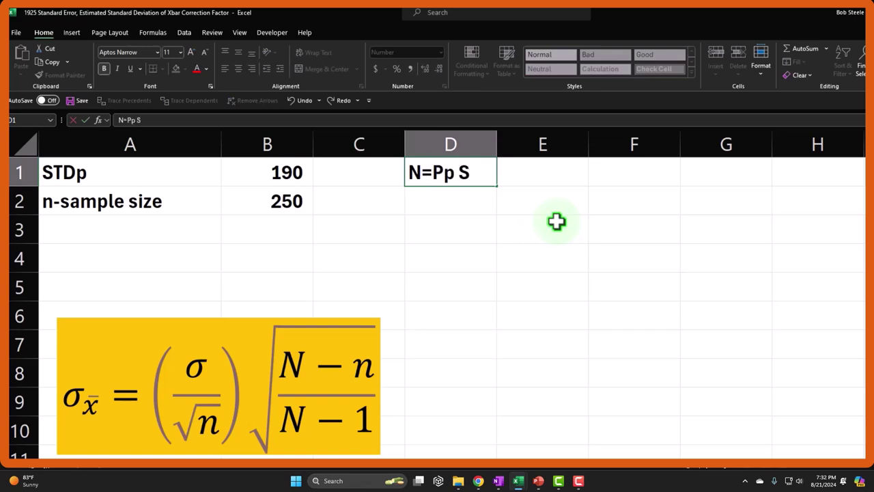
text(i)
key(super+s)
click(783, 228)
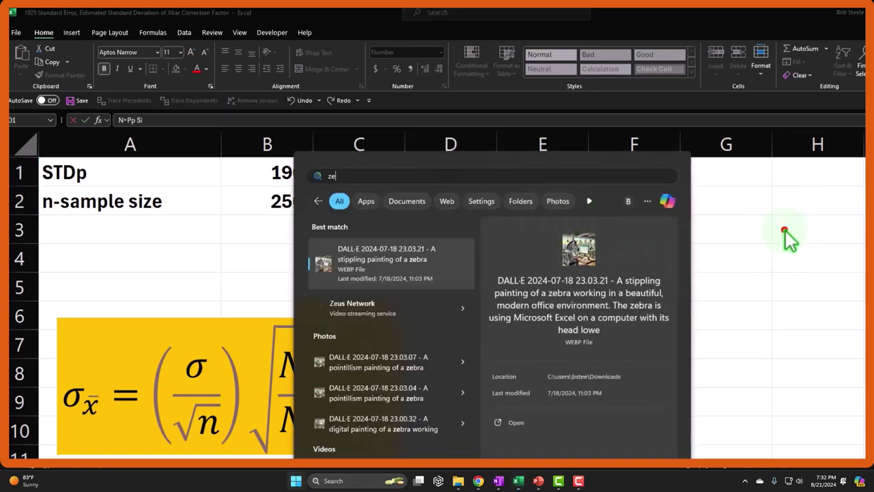
text(ze)
key(Return)
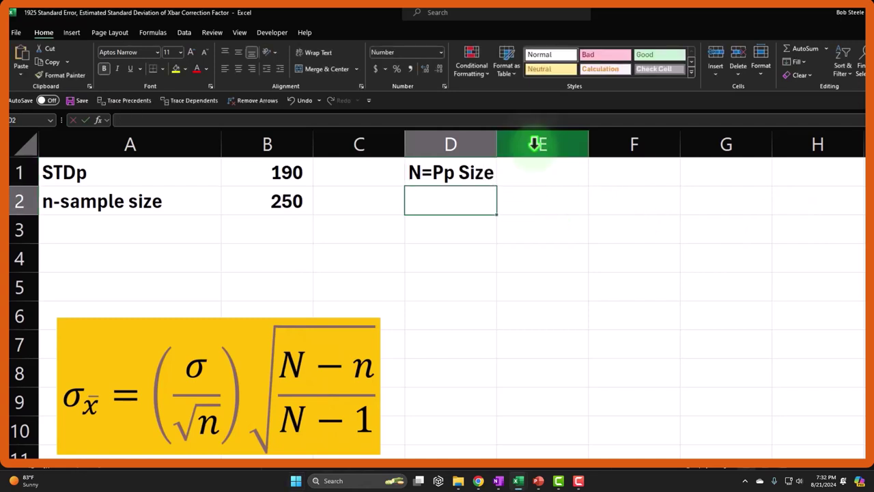
- Try wrapping the text of the header in cell D1 and undo the wrapping
key(Up)
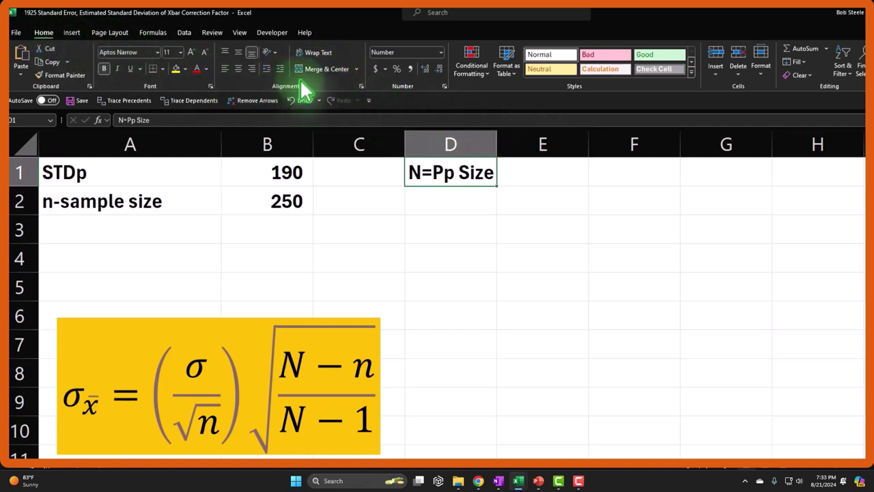
click(313, 53)
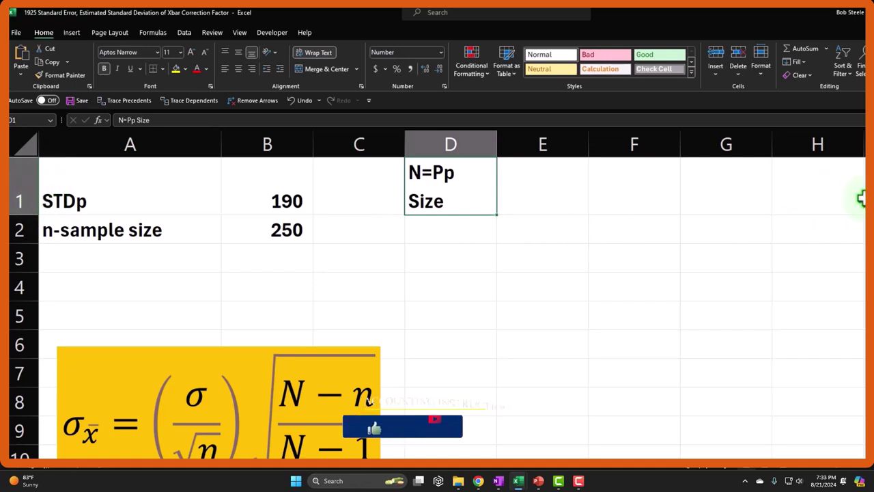
click(74, 31)
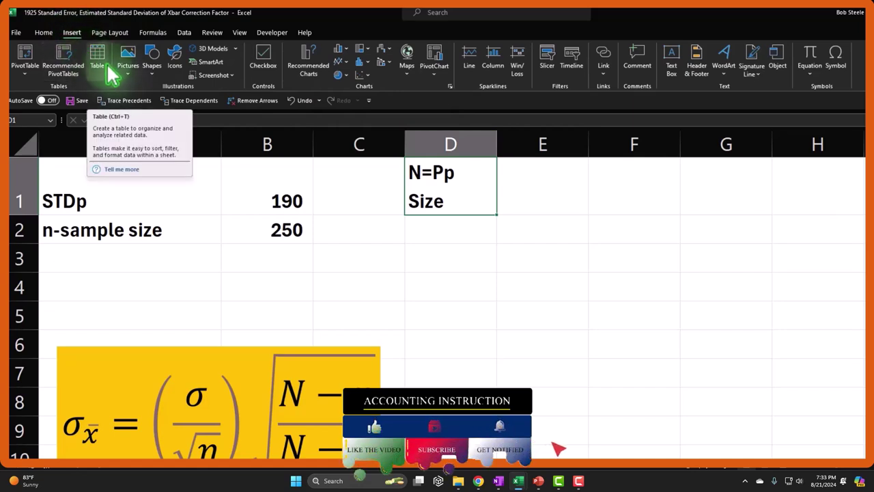
click(44, 32)
click(291, 103)
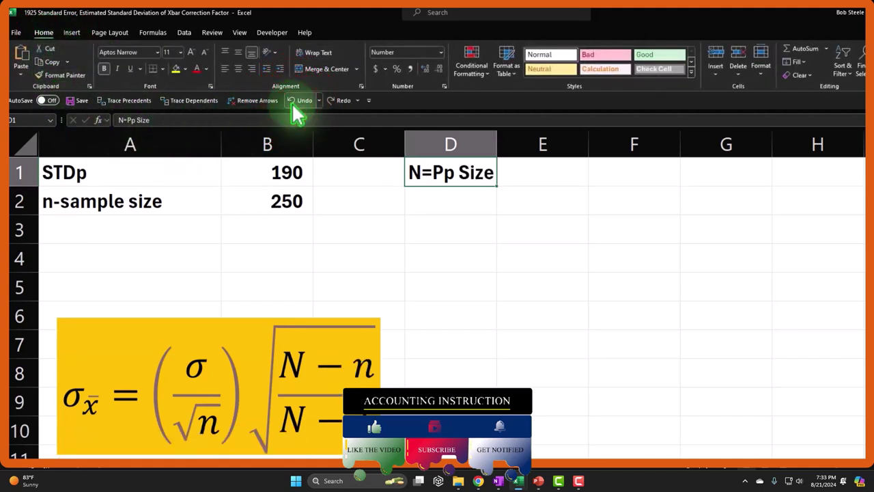
- Split the population header over two rows by entering Size in D2 and removing the word Size from D1
click(466, 193)
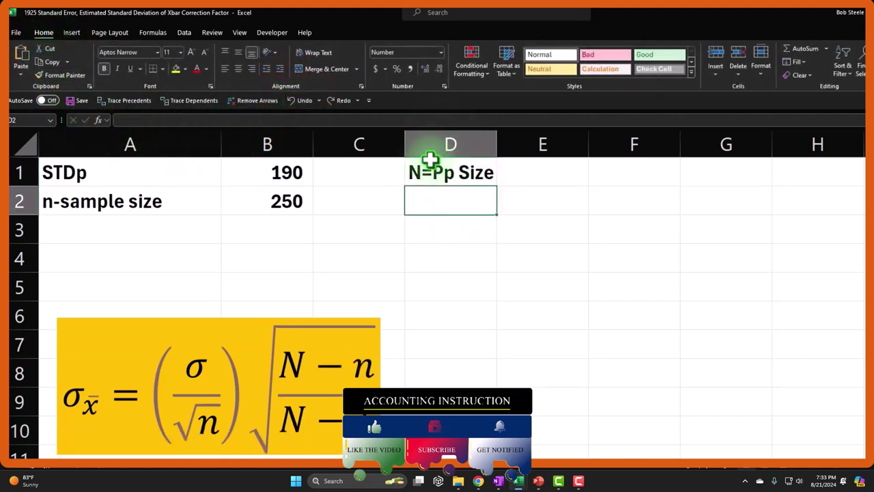
text(Size)
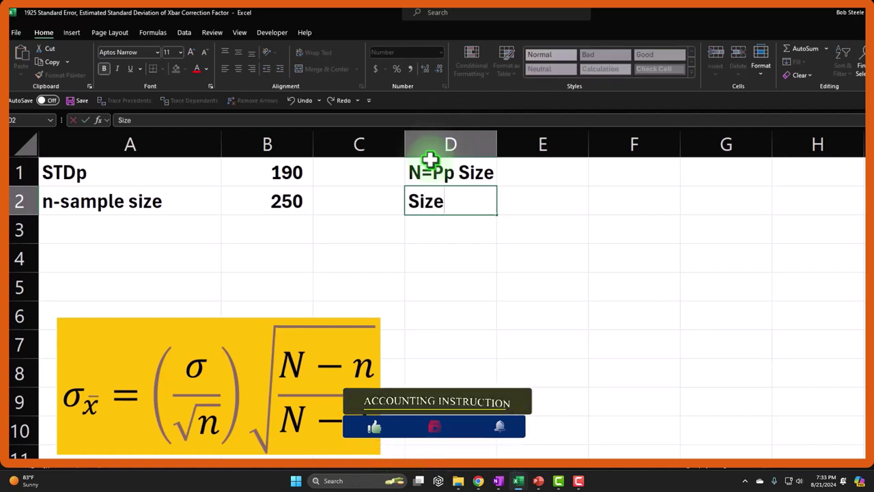
key(Return)
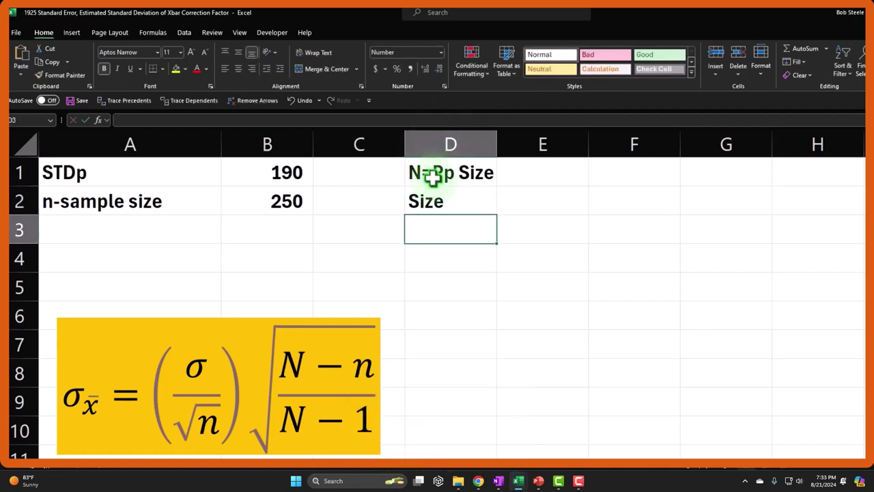
click(456, 168)
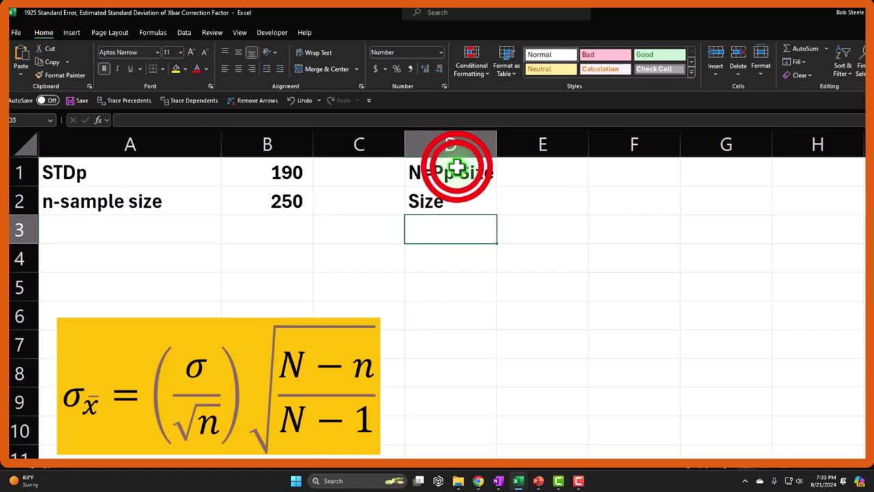
double_click(457, 168)
double_click(477, 172)
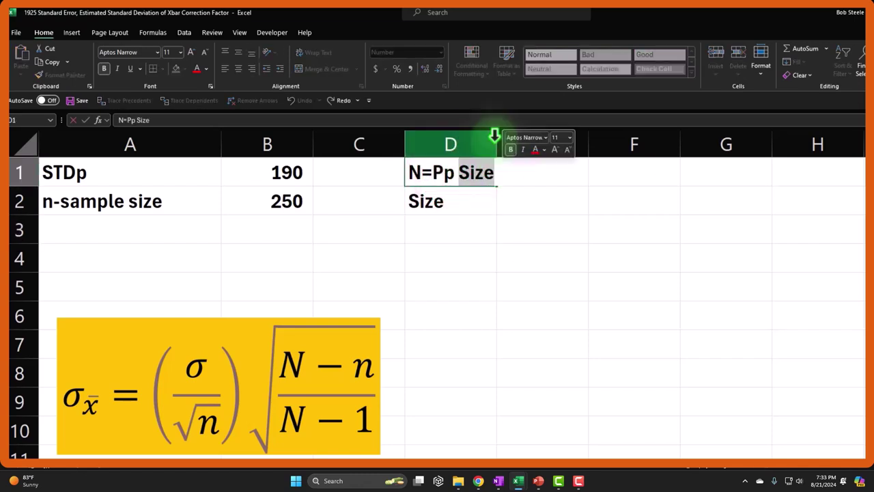
key(BackSpace)
key(Return)
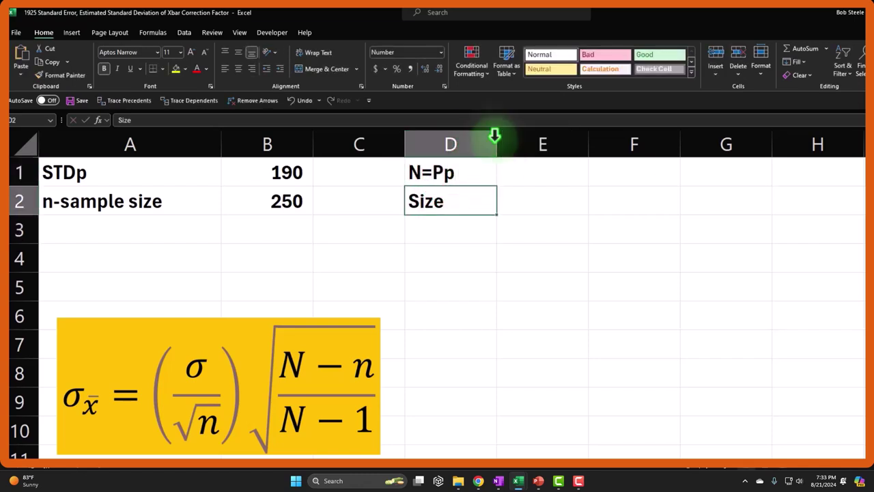
- Correct the header text in cell D1 to N=Pop
double_click(469, 174)
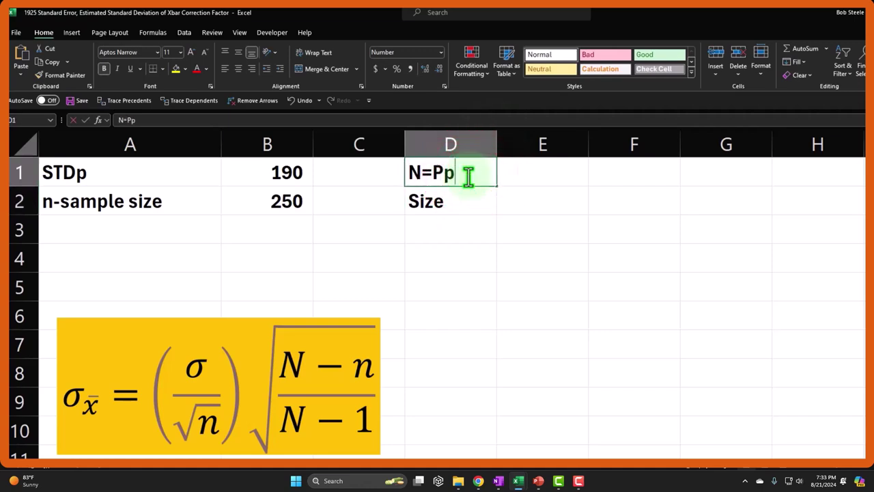
key(BackSpace)
text(op)
key(Return)
- Enter the header n/N>5%? in column E and move it from E1 down to E2
key(Right)
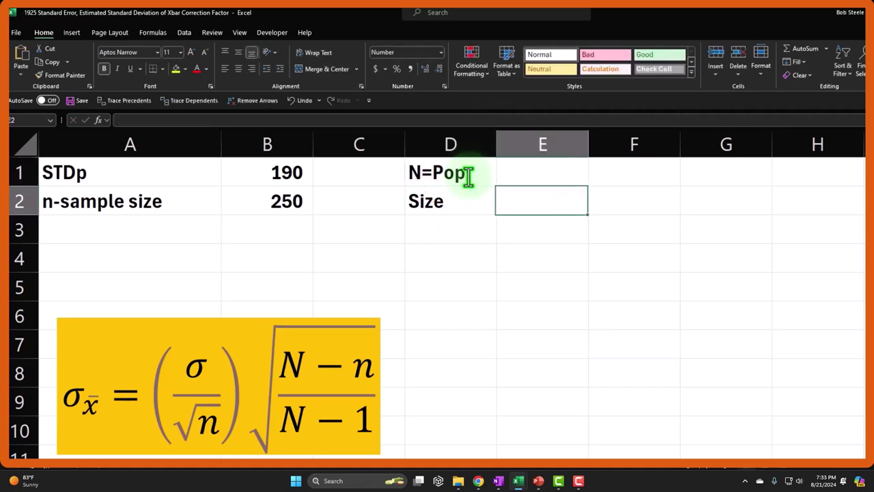
key(Up)
text(N)
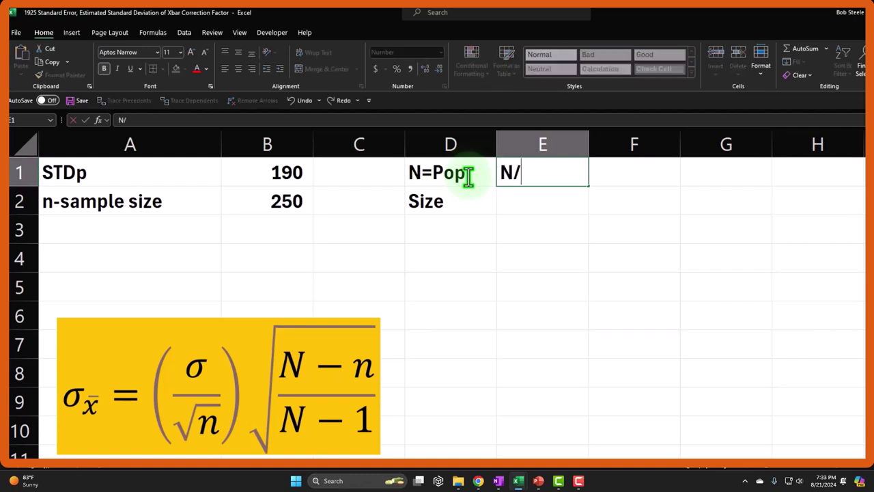
key(BackSpace)
text(n/N)
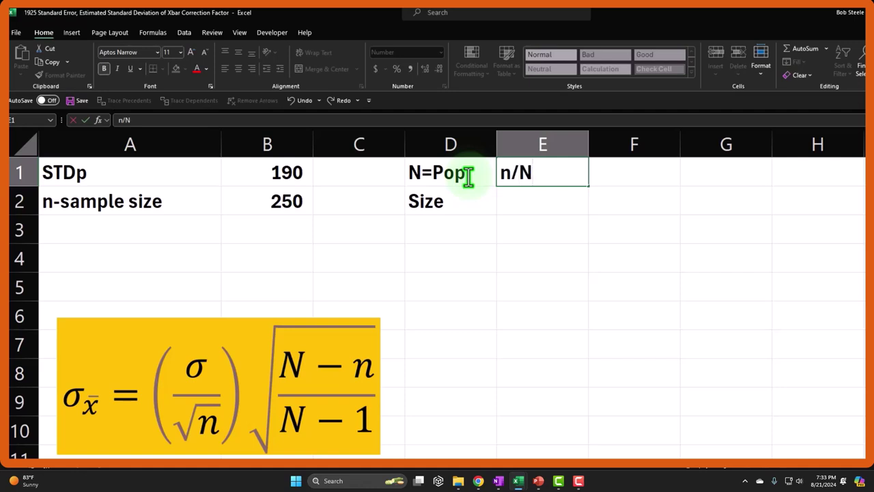
text(>5%?)
key(Return)
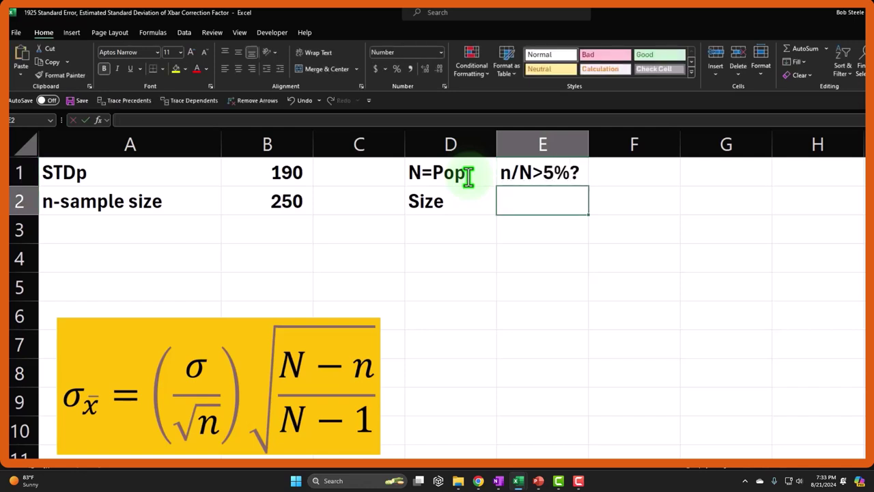
click(523, 176)
drag(524, 179, 523, 198)
- Build the two-row header of column F with the formula =E2 in F1 and the text T/F in F2
click(612, 171)
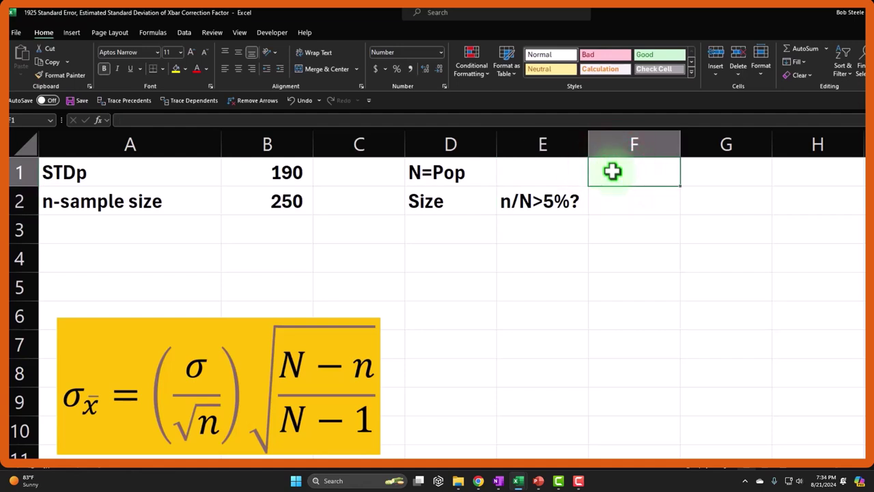
text(=)
key(Down)
key(Left)
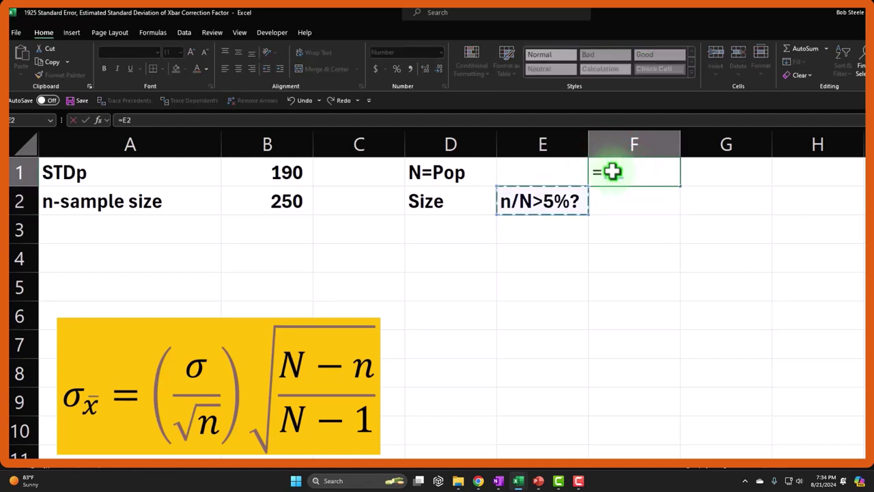
key(Return)
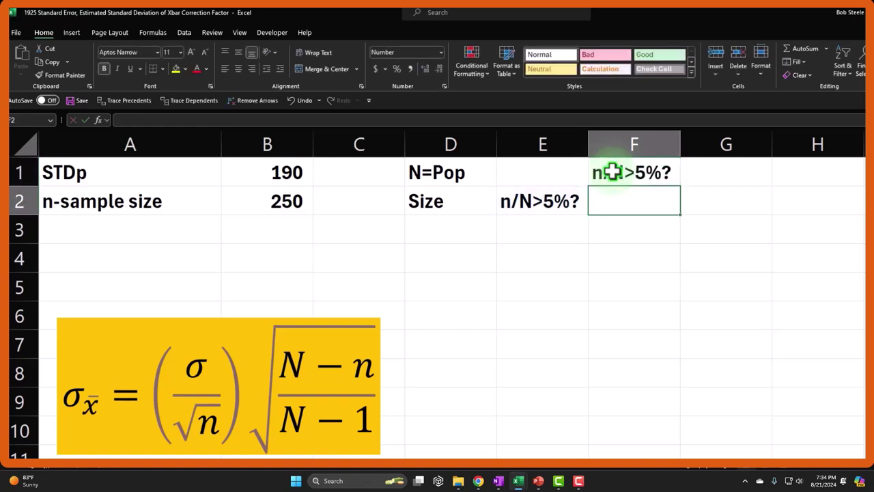
text(T)
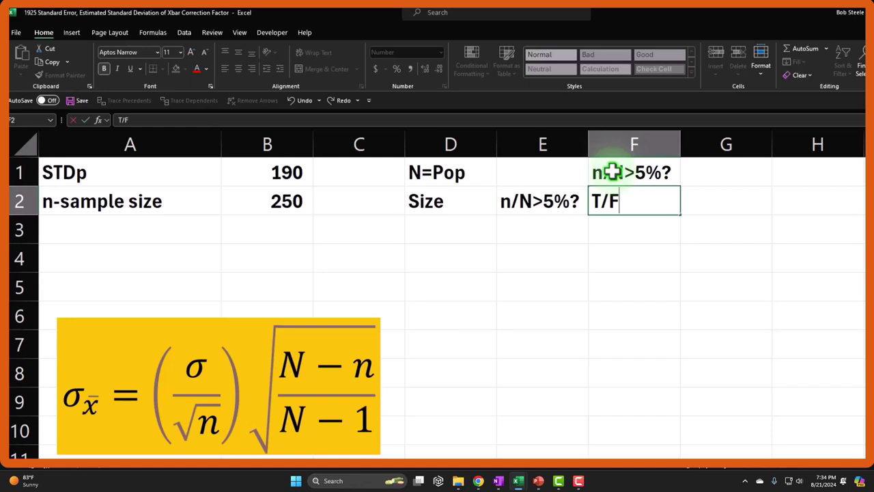
text(/F)
key(Return)
- Enter the two-row header of column G with Standard in G1 and Error in G2
key(Right)
key(Up)
key(Up)
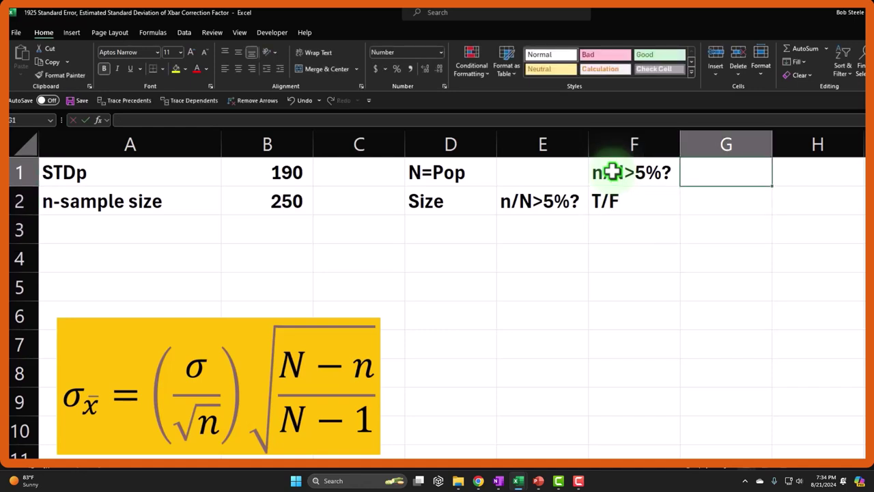
text(Standard)
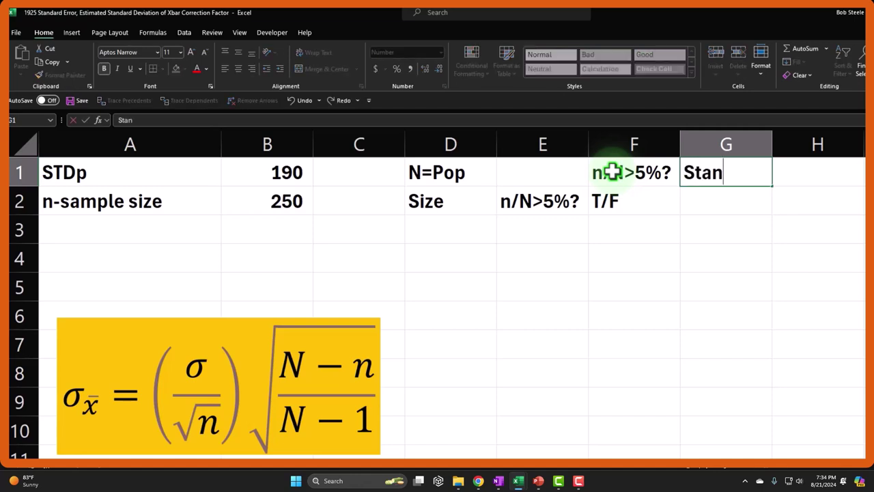
key(Return)
text(Erro)
key(BackSpace)
key(BackSpace)
text(ror)
key(Tab)
key(Up)
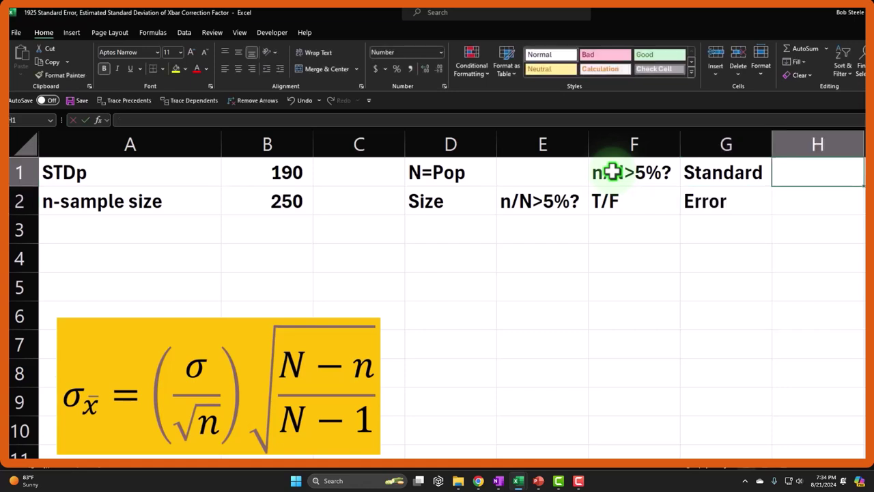
- Enter the two-row header of column H with Corrction in H1 and Factor in H2
text(Corrction)
key(Return)
text(dfac)
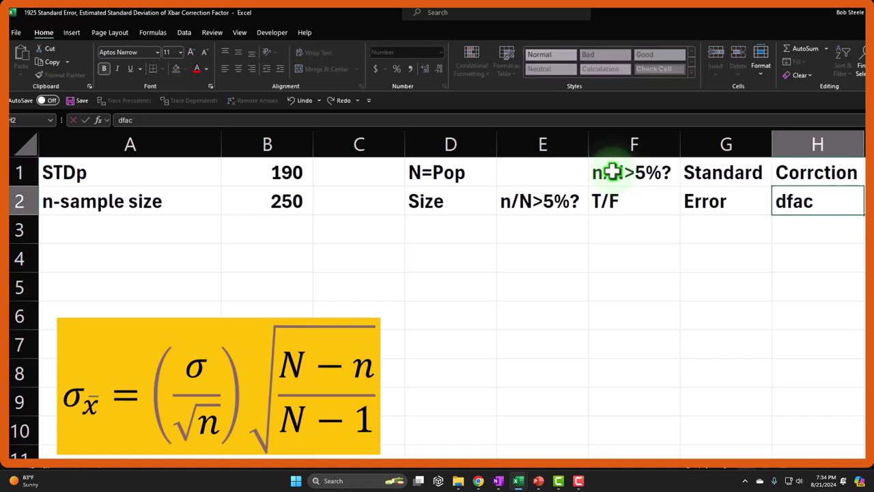
key(BackSpace)
key(BackSpace)
key(BackSpace)
text(Factor)
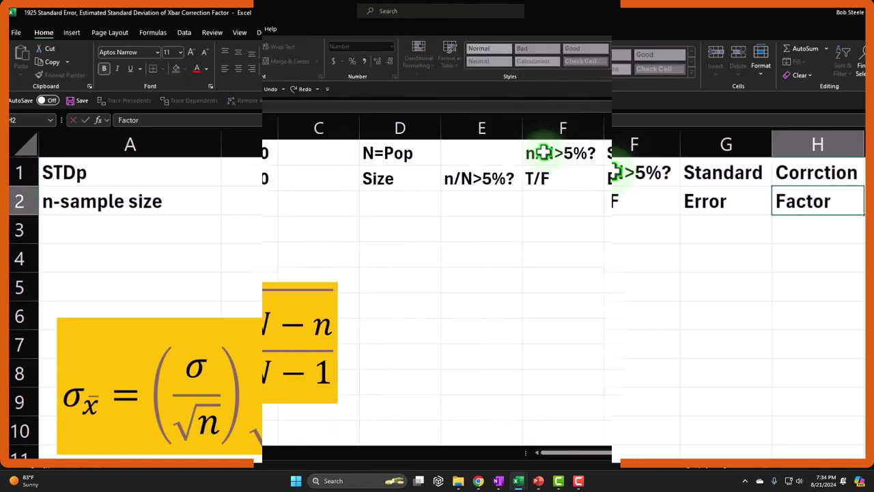
key(Tab)
key(Up)
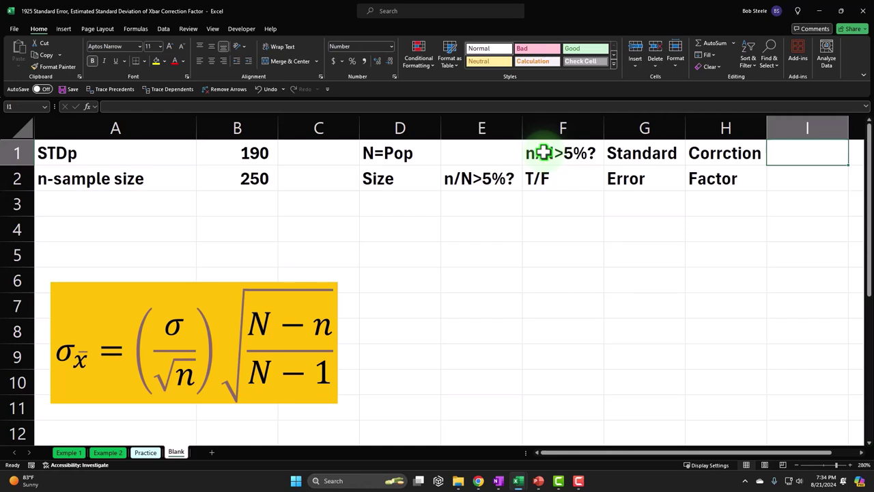
- Enter the two-row header of column I with Standard Error * in I1 and Correction Factor in I2
text(Standar)
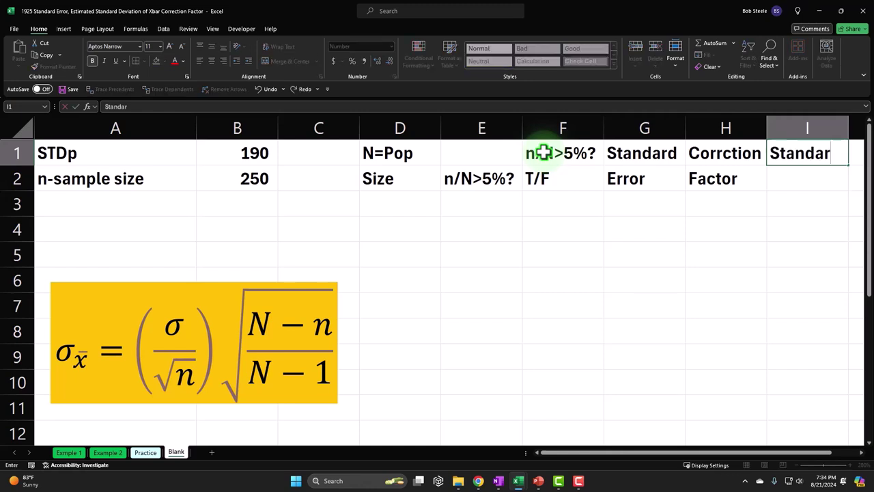
text(d Error)
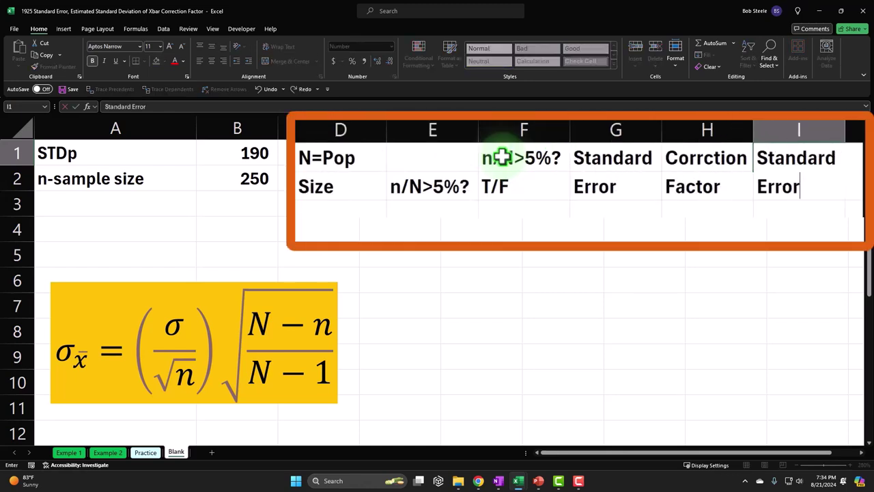
key(Return)
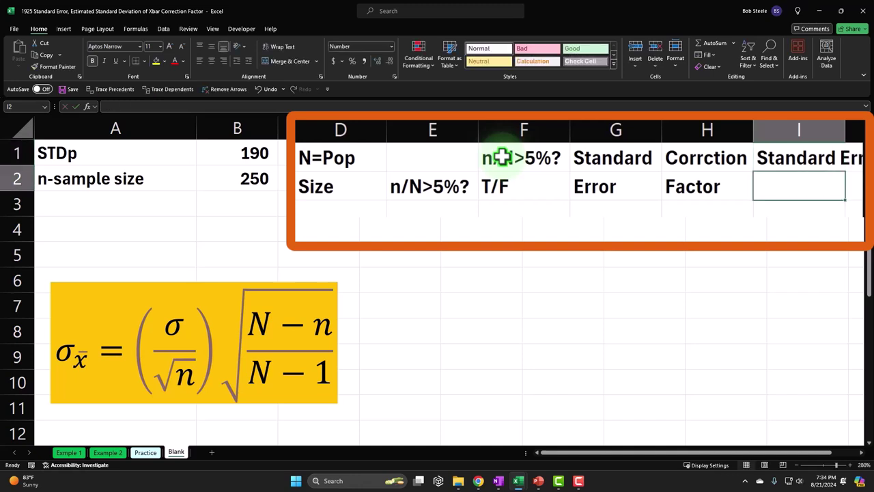
text(Correcti)
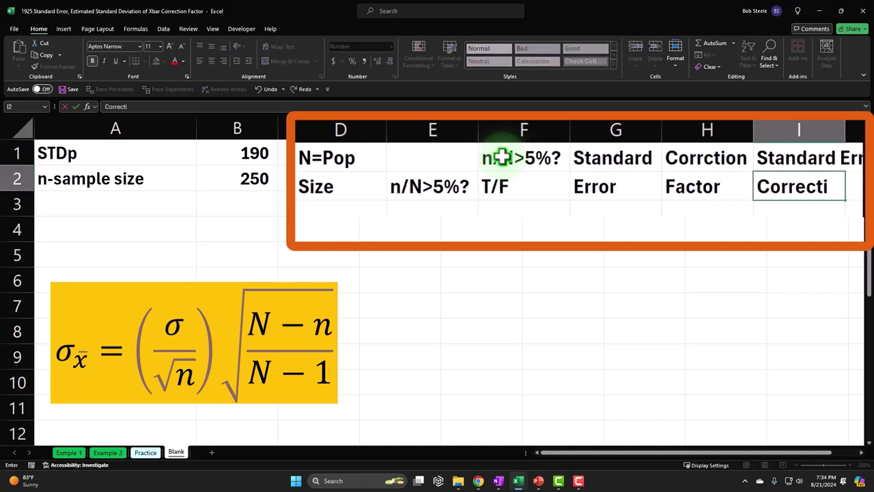
text(on Factor)
key(Return)
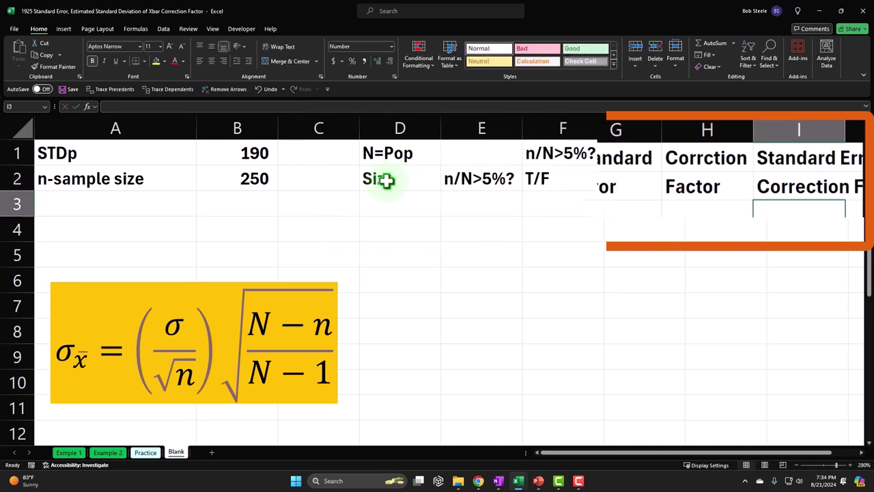
- Format the headers in D1:I2 with a black fill, white font and centred alignment
click(796, 465)
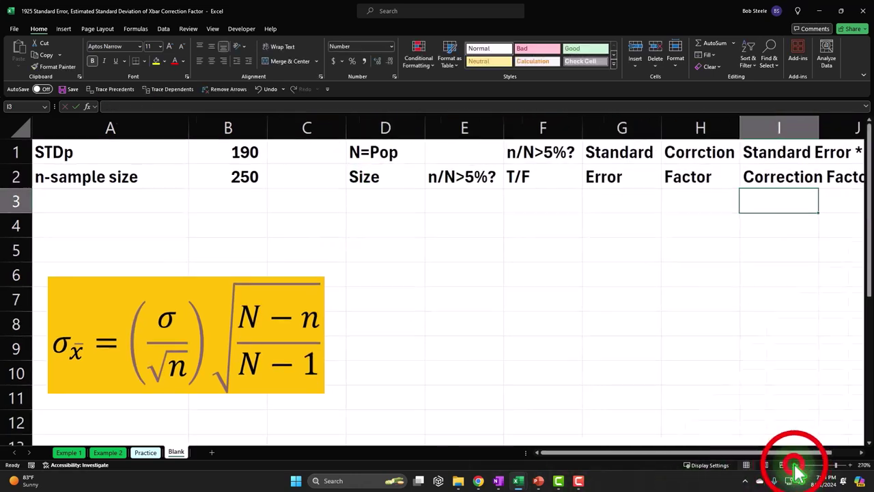
click(797, 465)
drag(379, 147, 721, 164)
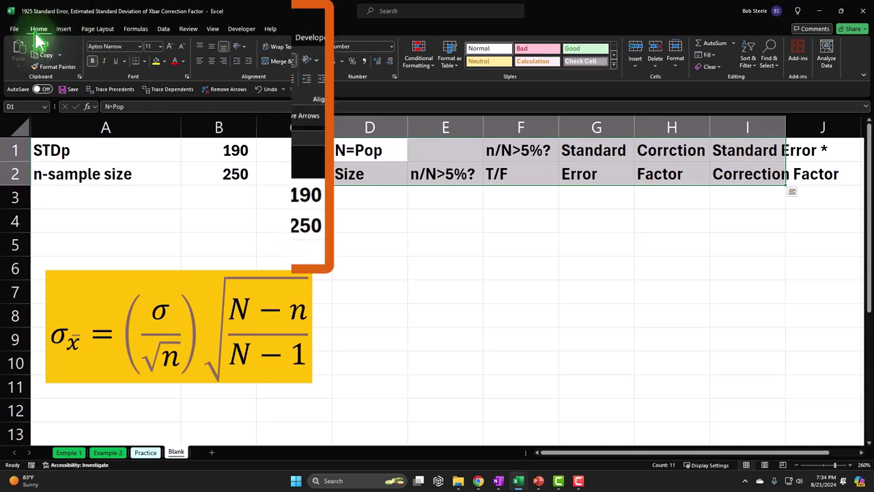
click(212, 79)
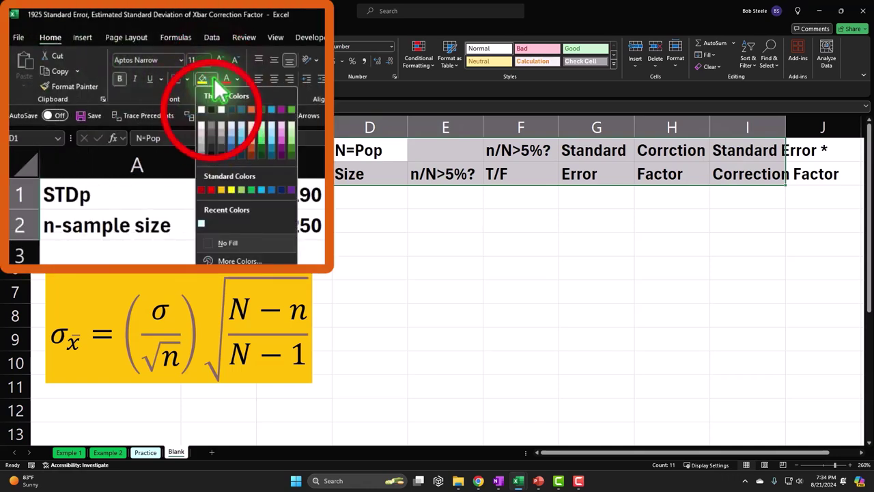
click(211, 110)
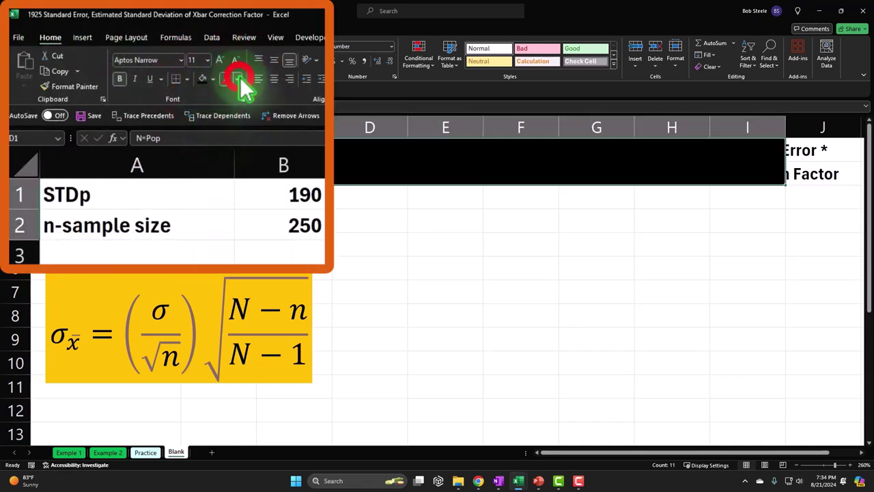
click(236, 79)
click(226, 128)
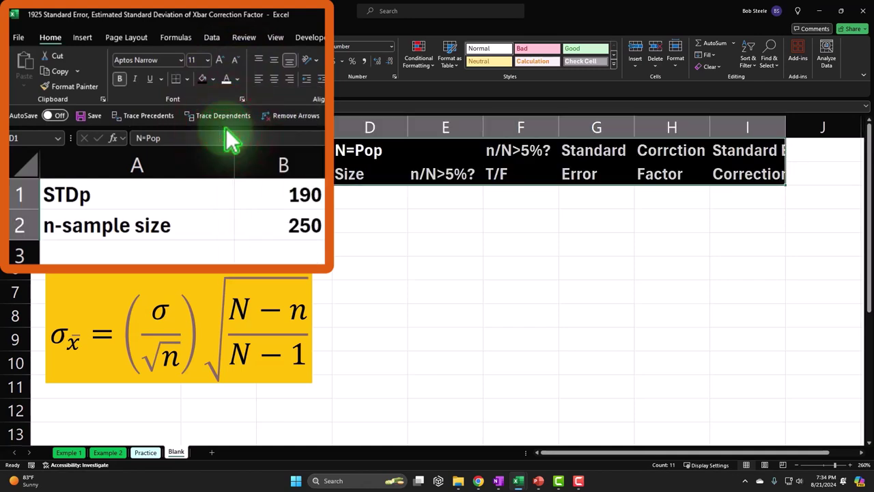
click(274, 78)
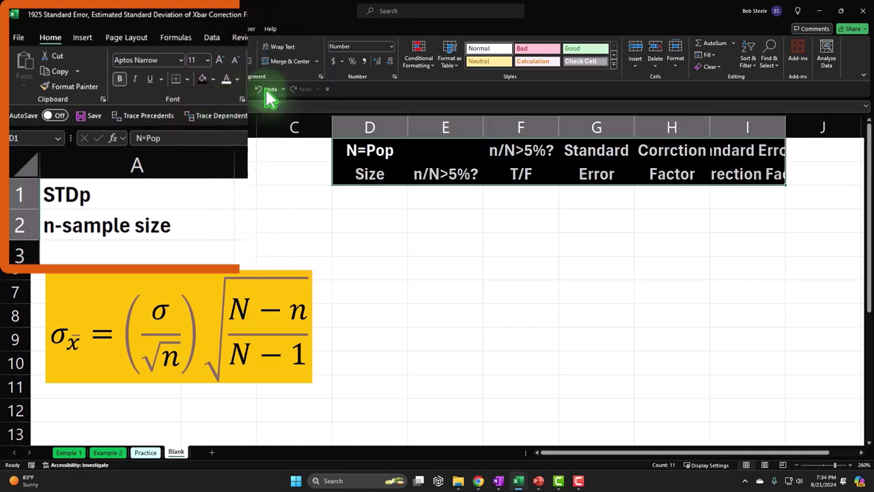
- Autofit the widths of columns D through I to their header text
click(371, 127)
drag(396, 127, 847, 129)
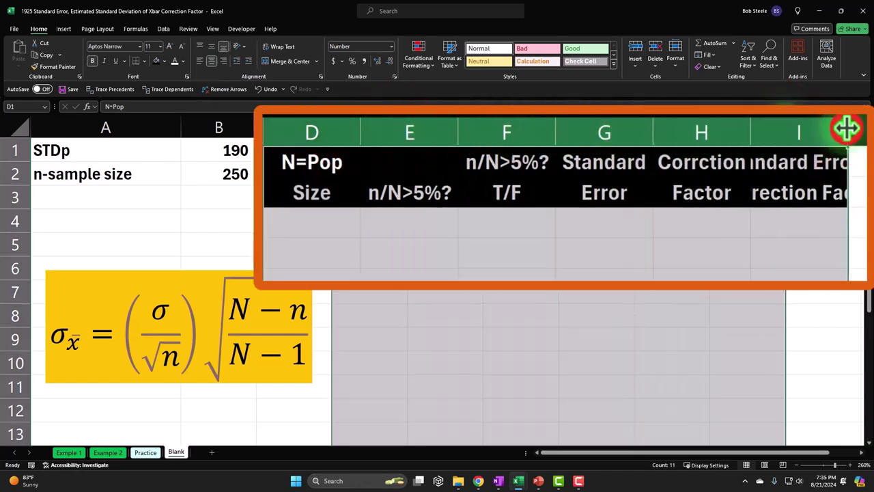
double_click(846, 128)
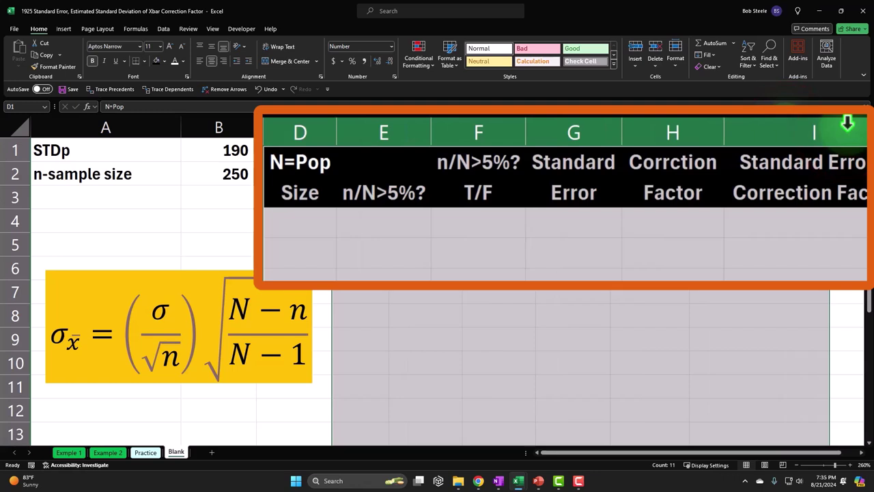
click(635, 217)
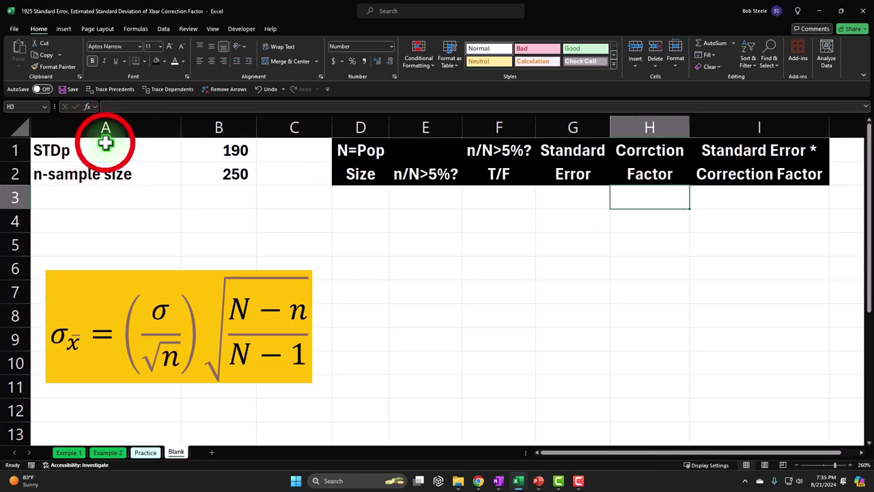
- Format the input cells A1:B2 with a gold fill and all borders
drag(105, 142, 192, 168)
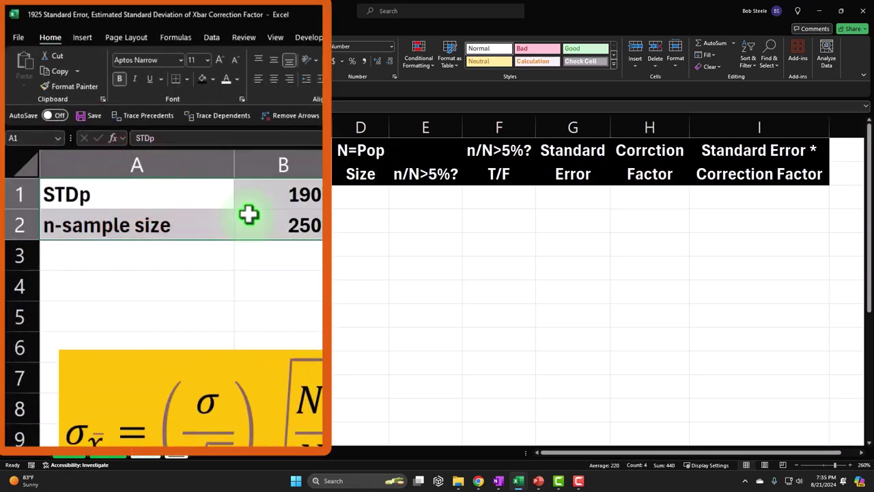
click(213, 76)
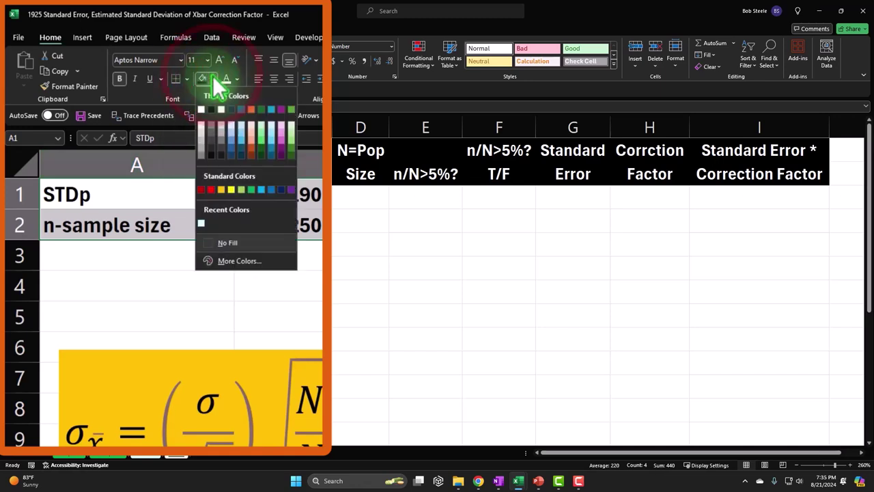
click(225, 192)
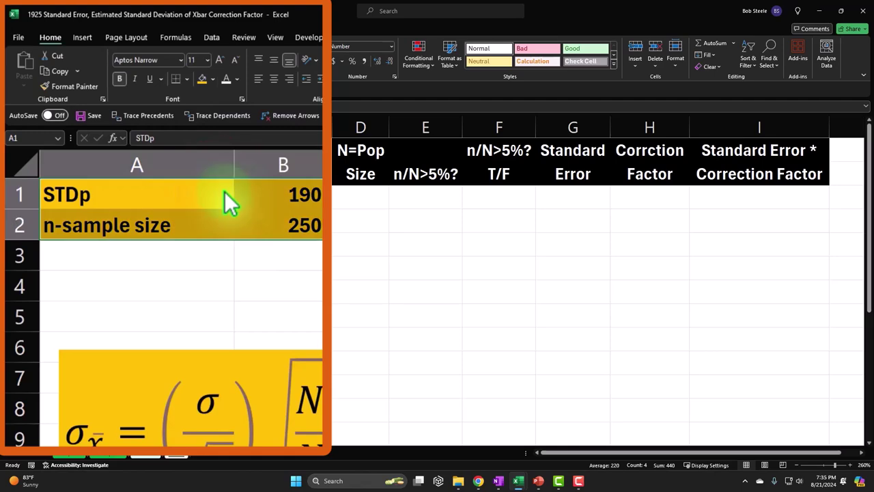
click(187, 79)
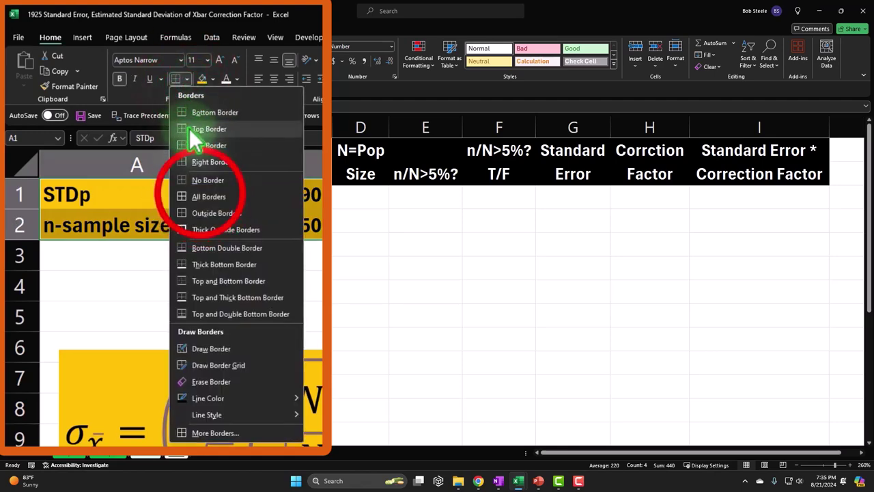
click(208, 196)
- Move the standard error equation box up so that it starts at row 4, just below the input cells
click(129, 272)
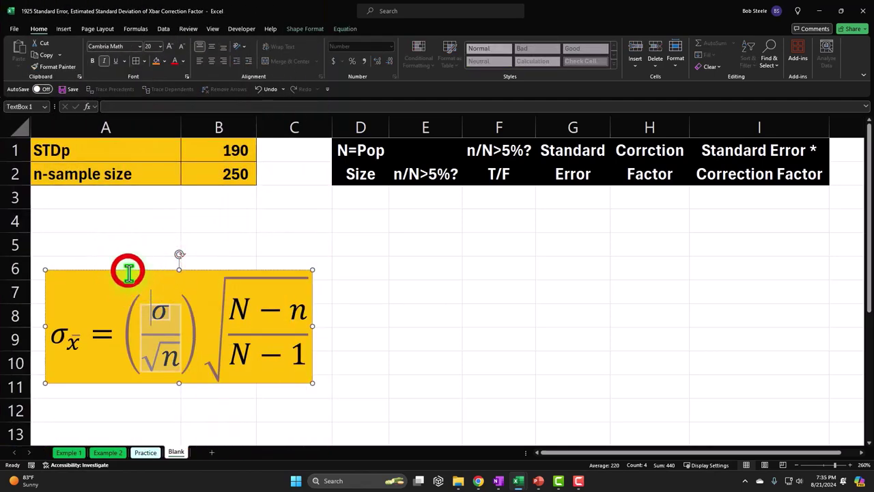
drag(129, 272, 116, 220)
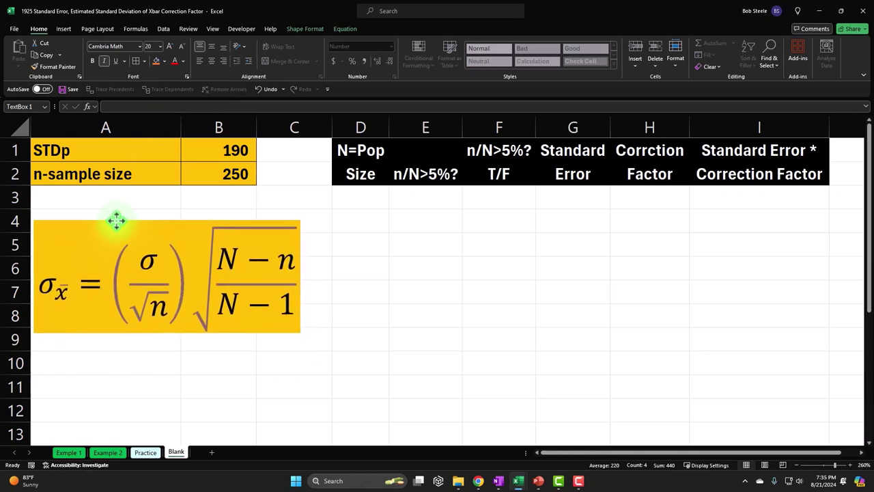
click(116, 221)
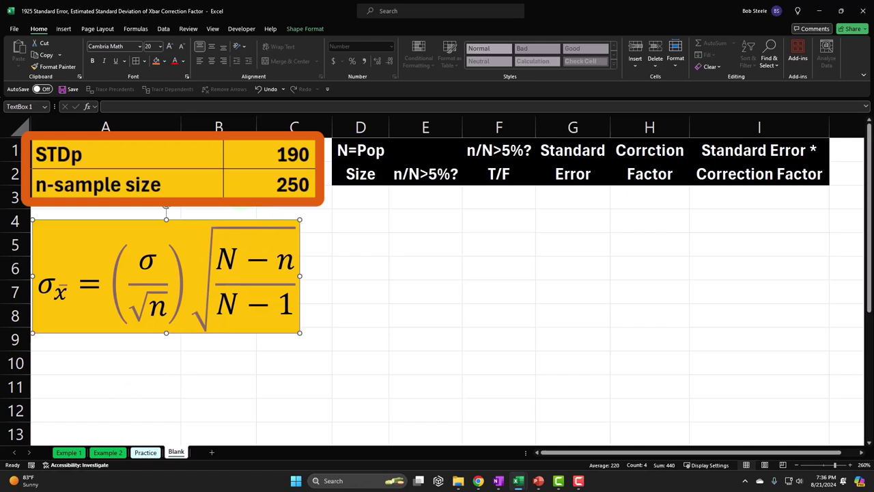
- Enter the population sizes 400,000, 150,000, 25,000, 10,000 and 3,000 in D3:D7
click(360, 203)
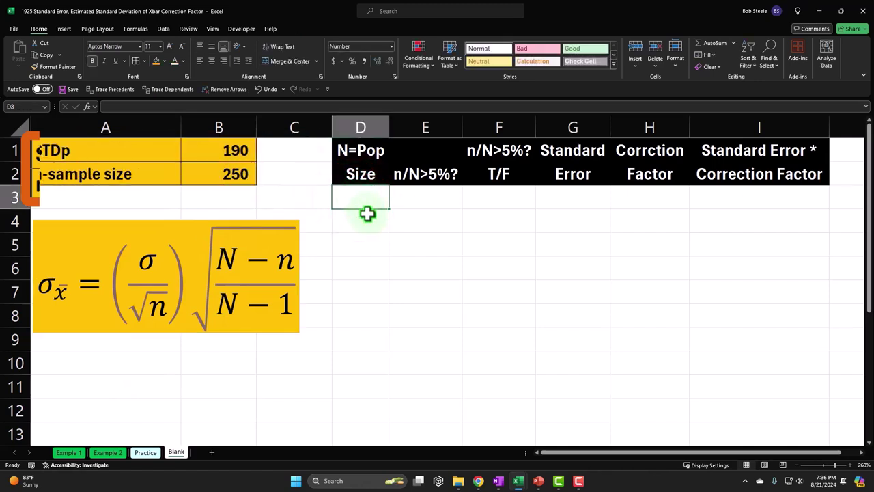
text(40000)
key(Return)
text(000)
key(Return)
text(3)
key(BackSpace)
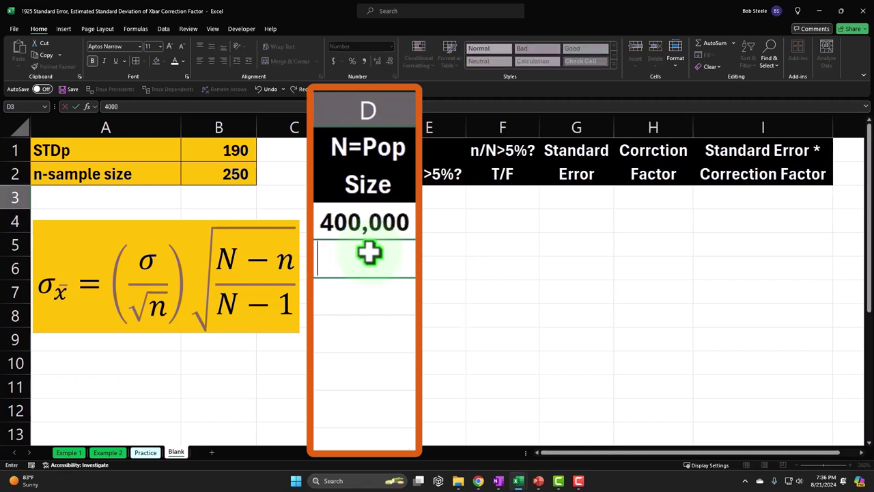
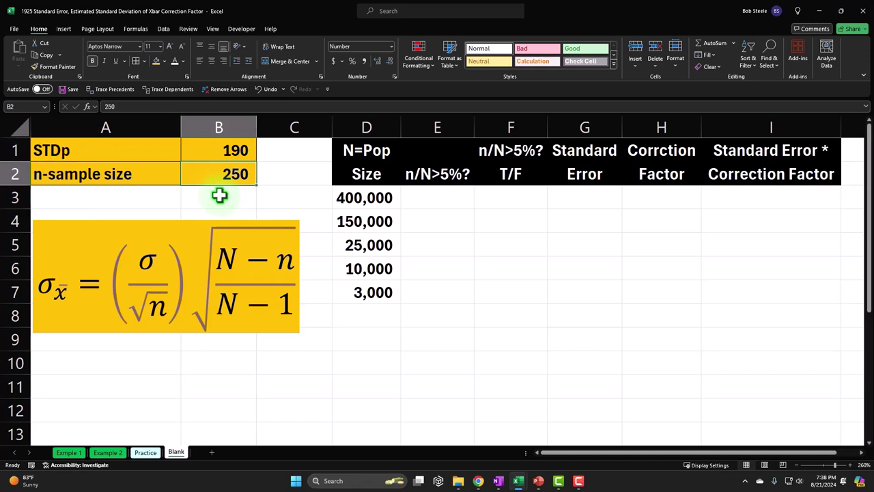
click(335, 203)
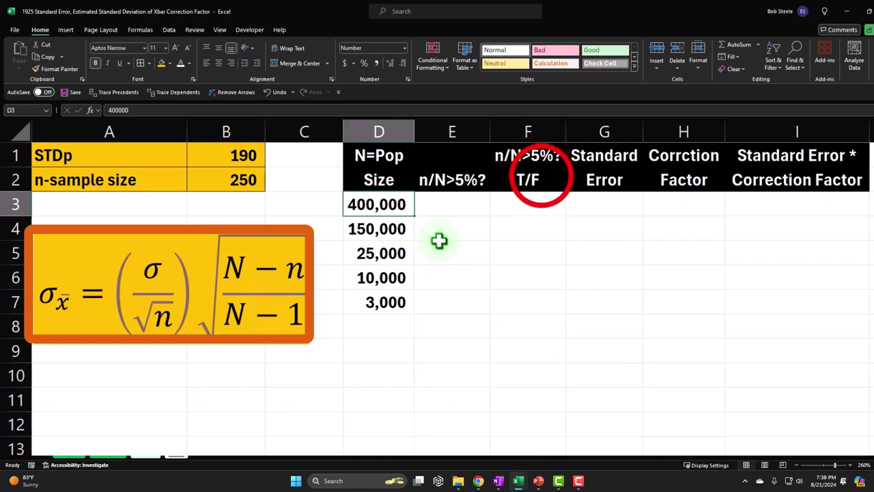
click(540, 179)
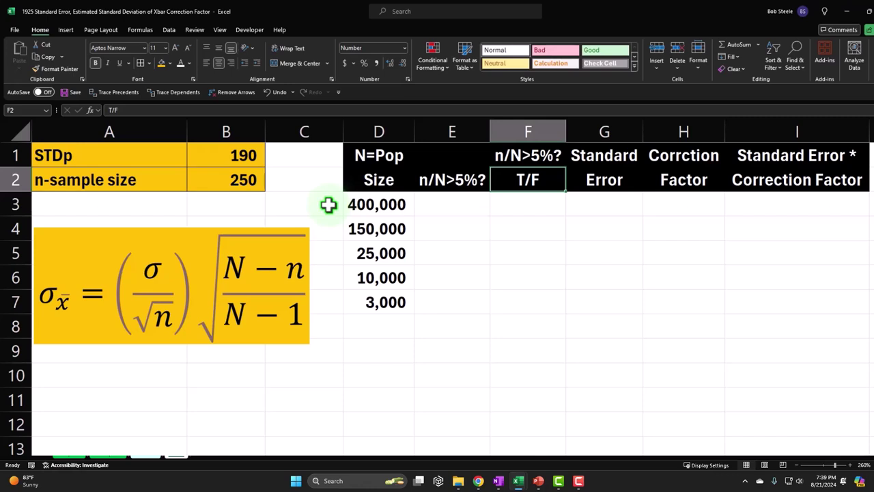
click(158, 345)
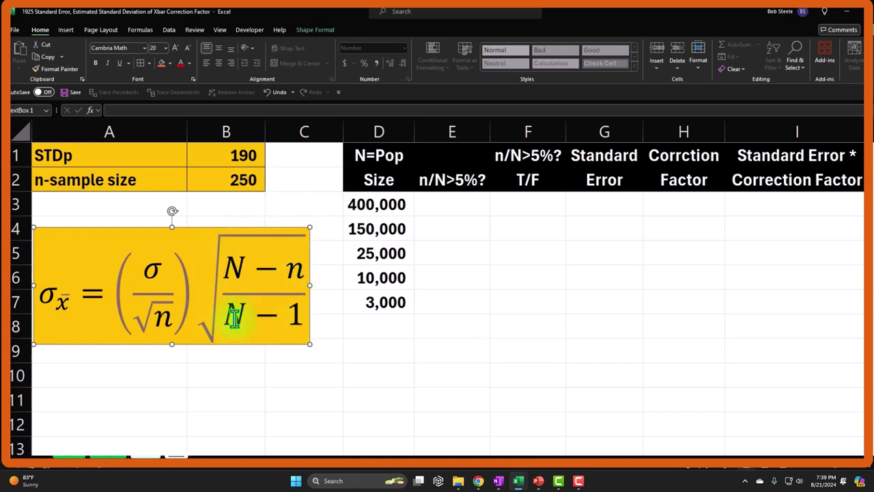
click(228, 358)
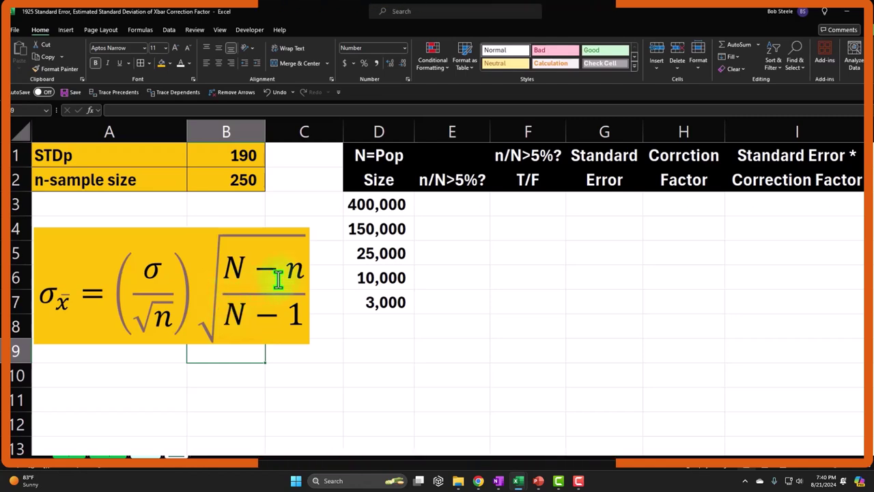
click(430, 202)
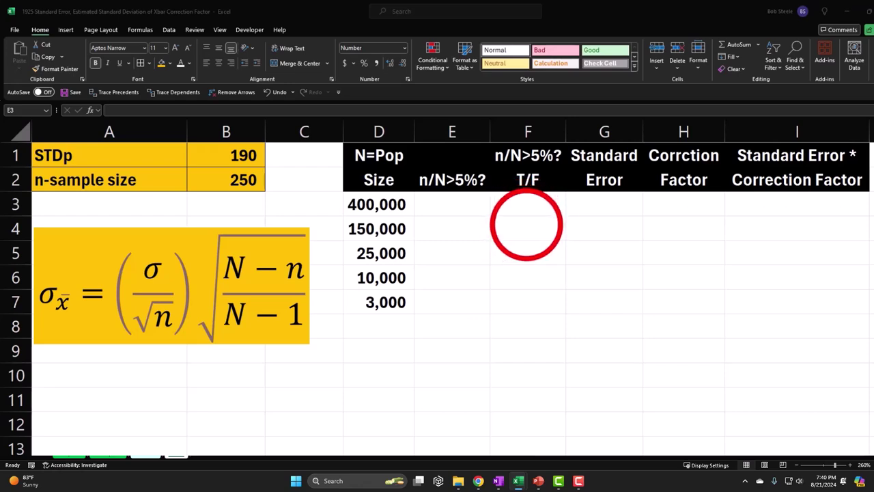
- Enter the formula =$B$2/D3 in E3 to calculate the sample-to-population ratio
click(461, 199)
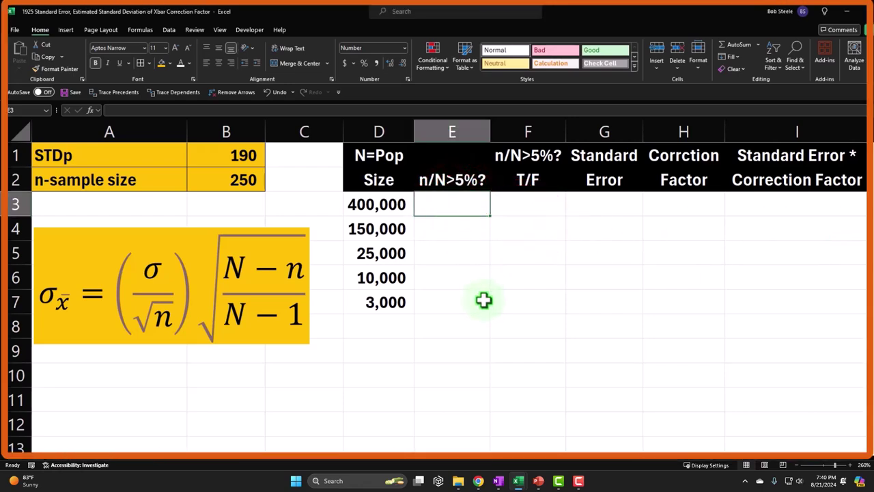
text(=)
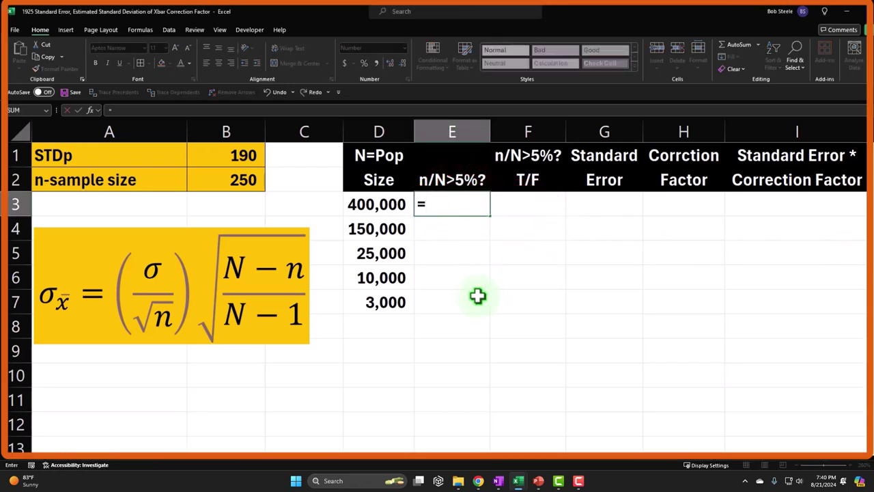
key(Left)
key(Left)
key(Left)
key(Up)
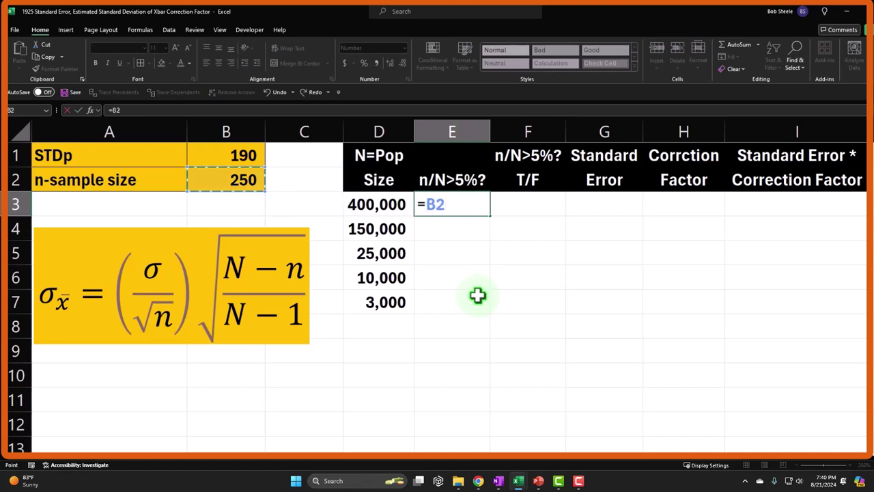
key(F4)
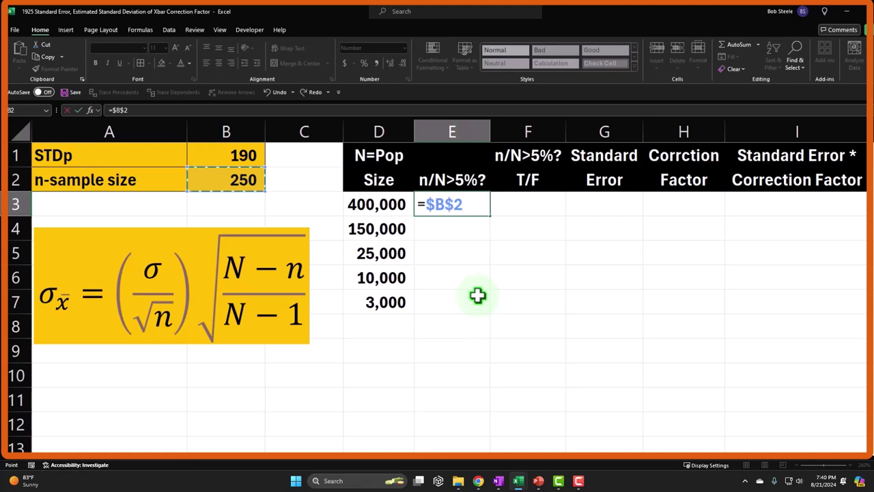
text(/)
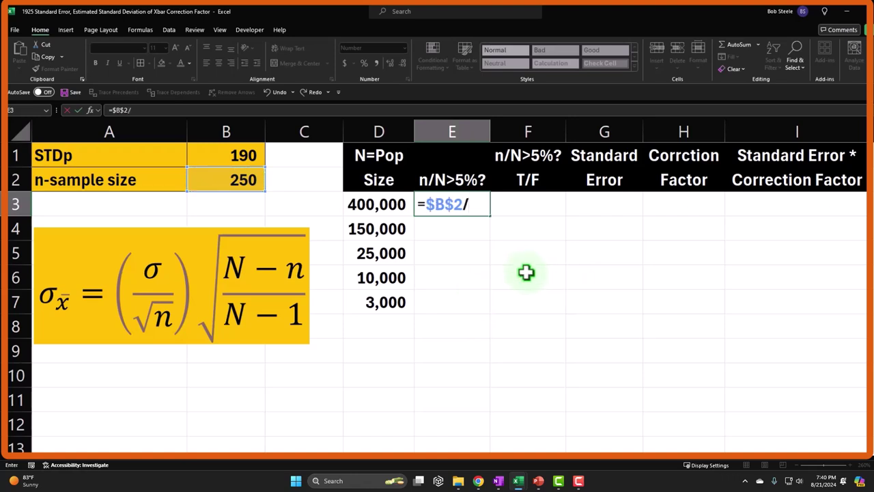
click(363, 201)
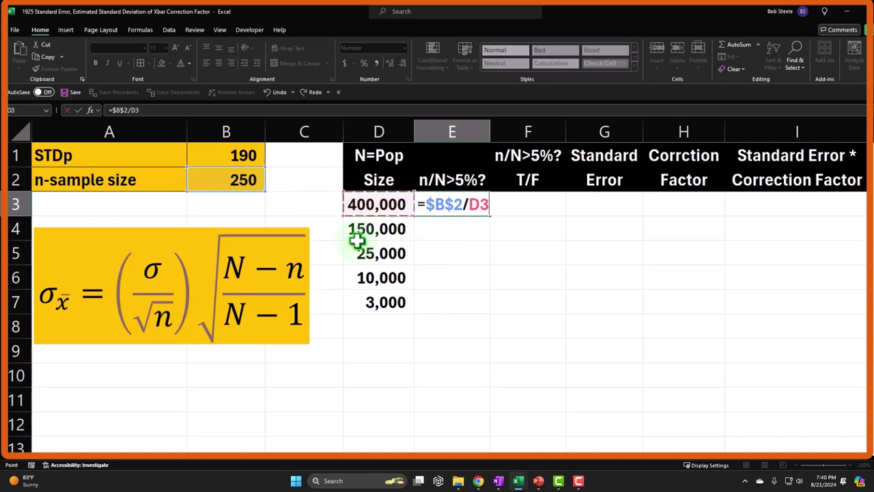
key(Return)
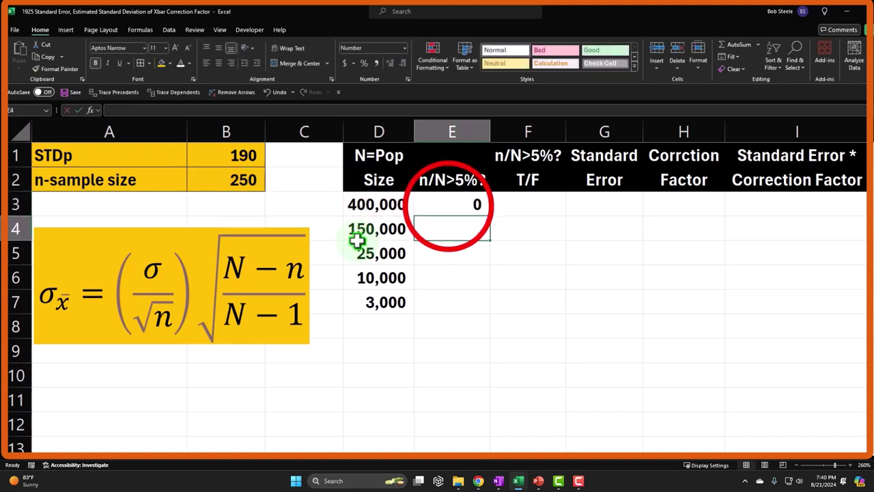
- Format E3 as a percentage with four decimal places and fill its formula down to E7
click(447, 203)
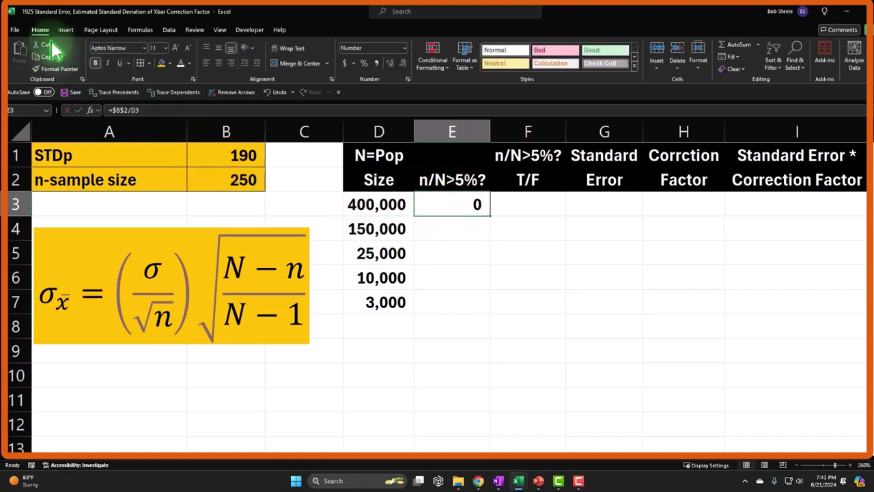
click(364, 66)
click(390, 66)
click(390, 66)
click(391, 67)
click(391, 66)
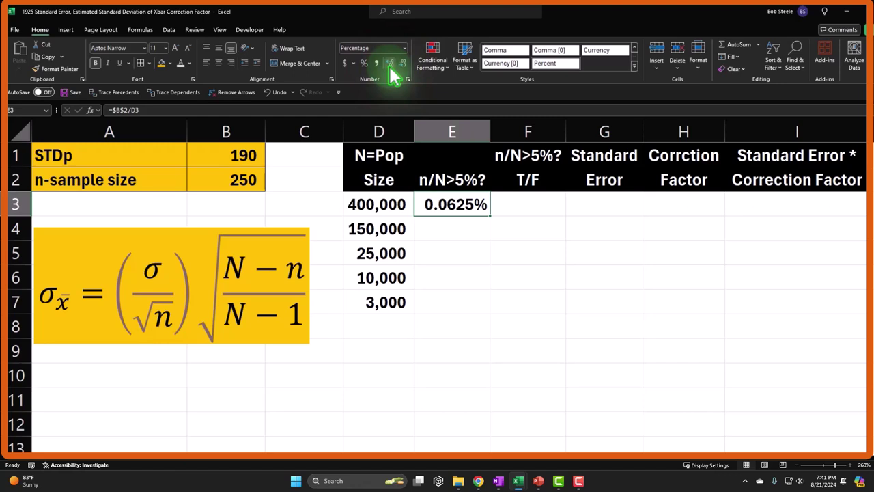
click(489, 217)
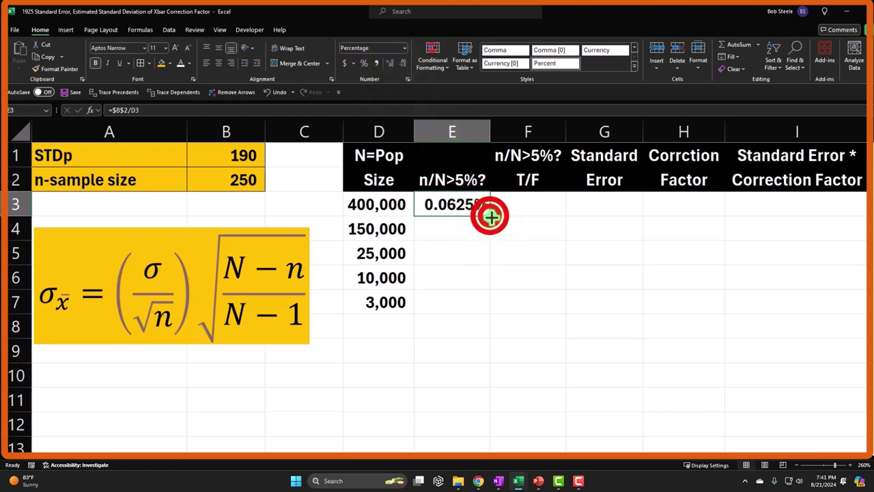
double_click(489, 217)
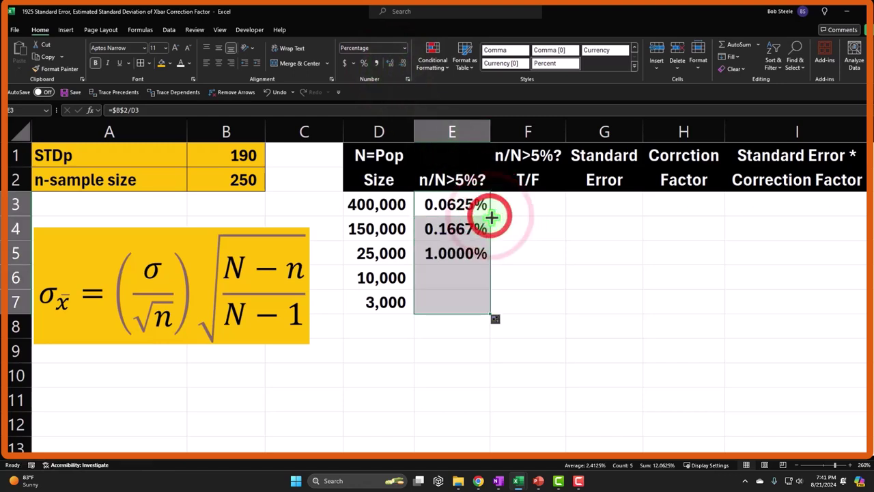
- Examine the n/N percentages in E3:E7 row by row against the population sizes in column D
click(454, 201)
key(Left)
key(Right)
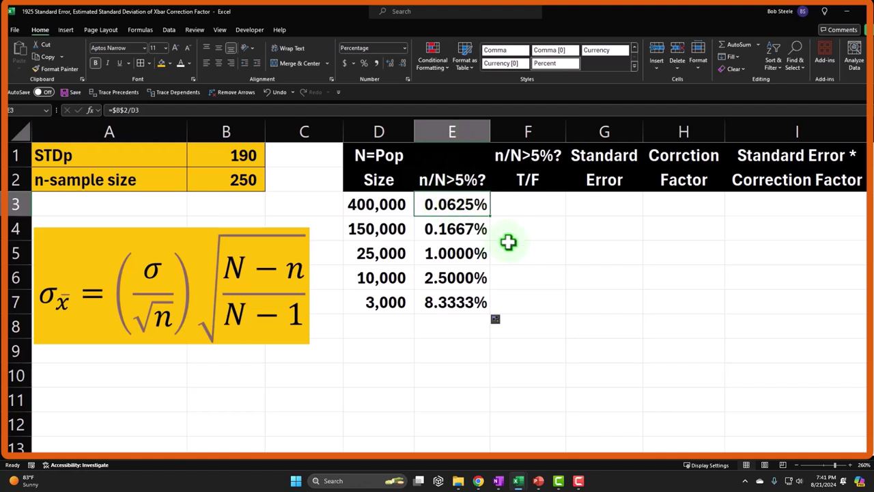
key(Down)
key(Left)
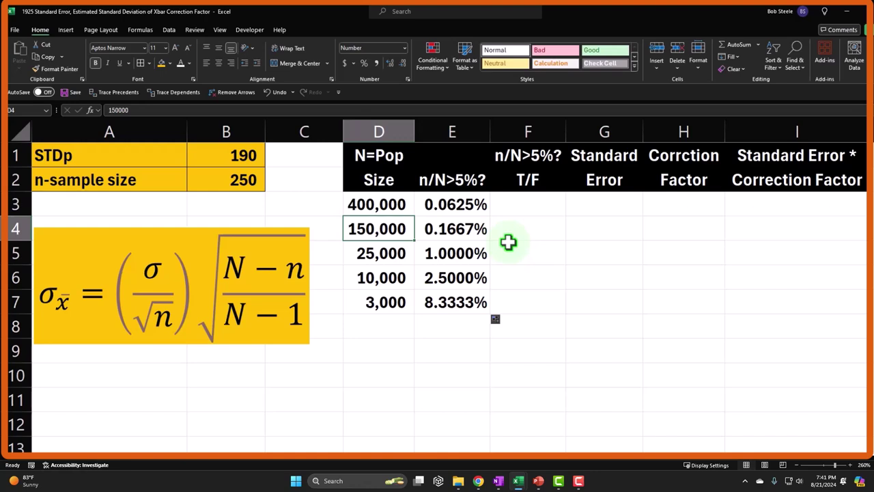
key(Right)
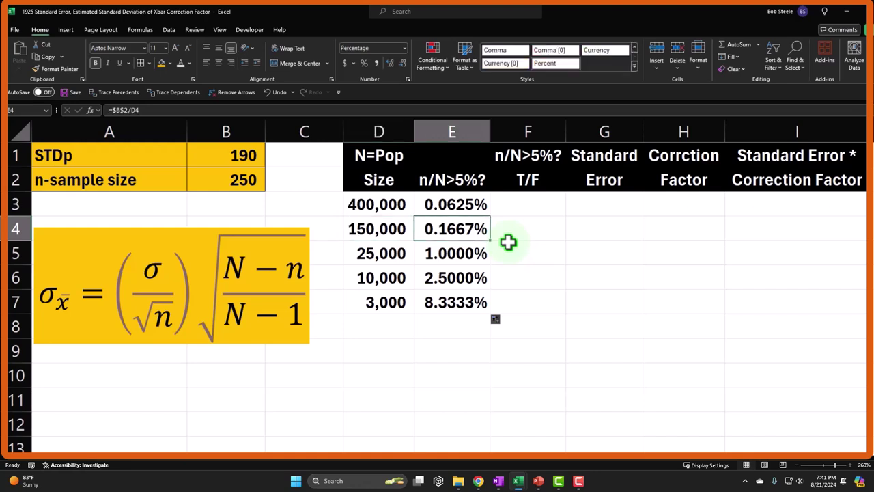
key(Down)
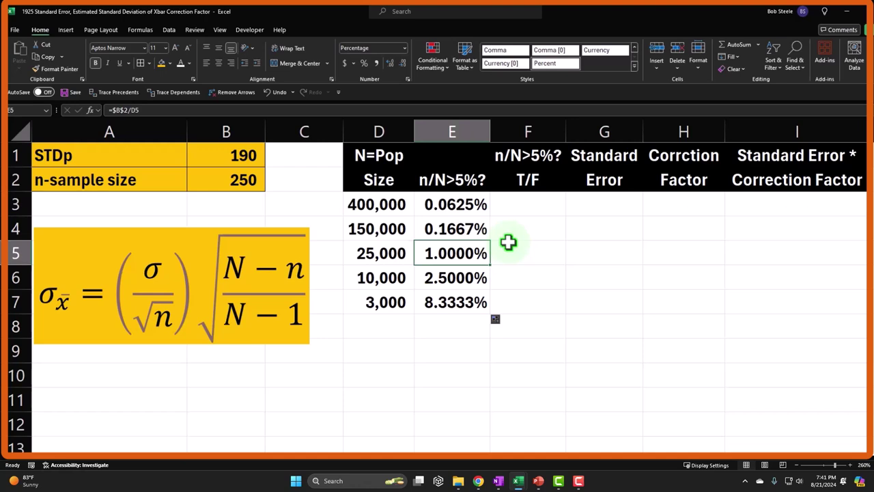
key(Down)
key(Left)
key(Right)
key(Down)
key(Left)
key(Right)
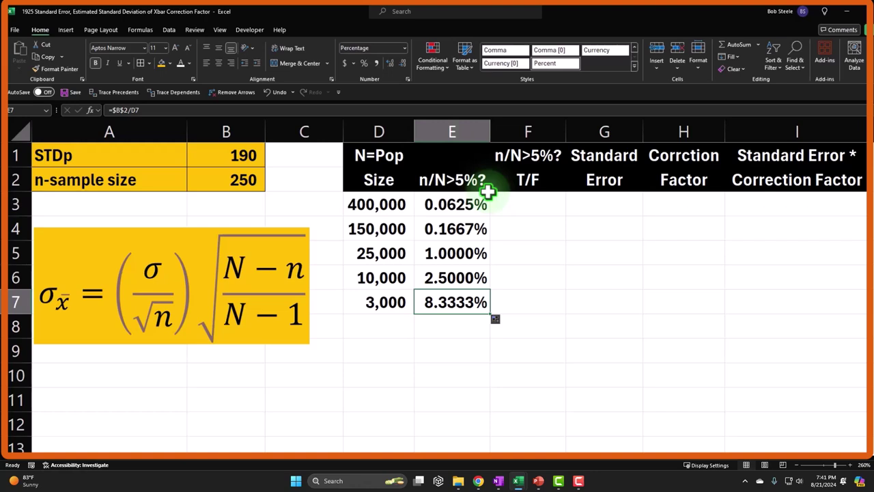
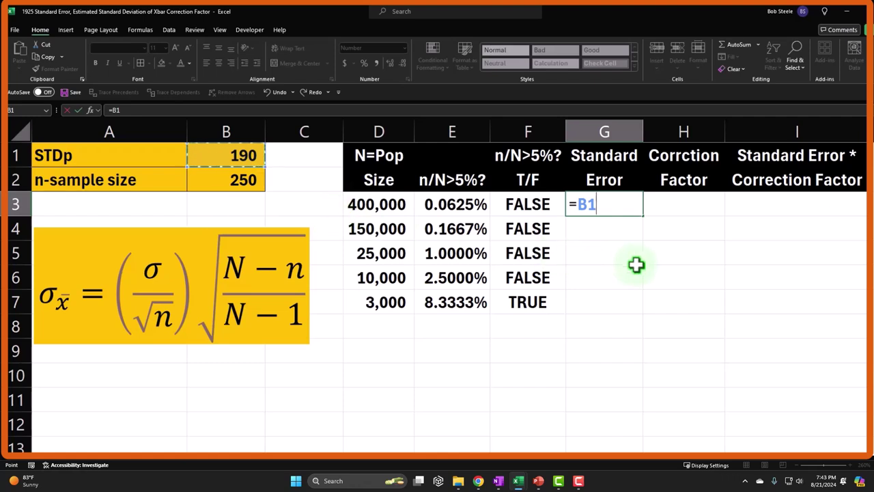
- Complete the standard error formula in G3 as =$B$1/SQRT($B$2)
key(F4)
text(/)
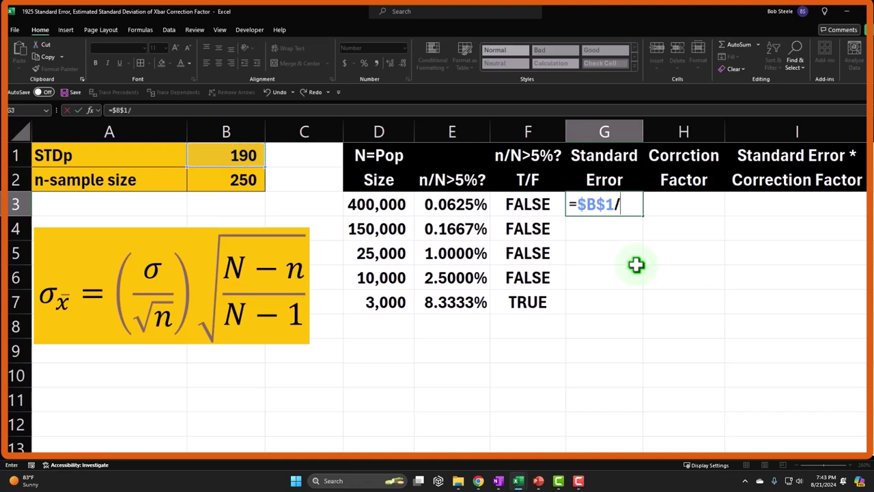
text(sqr)
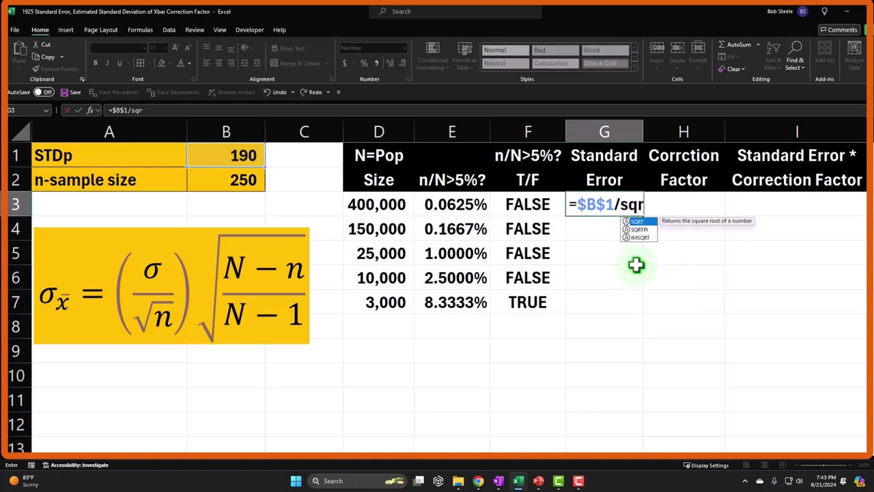
key(Tab)
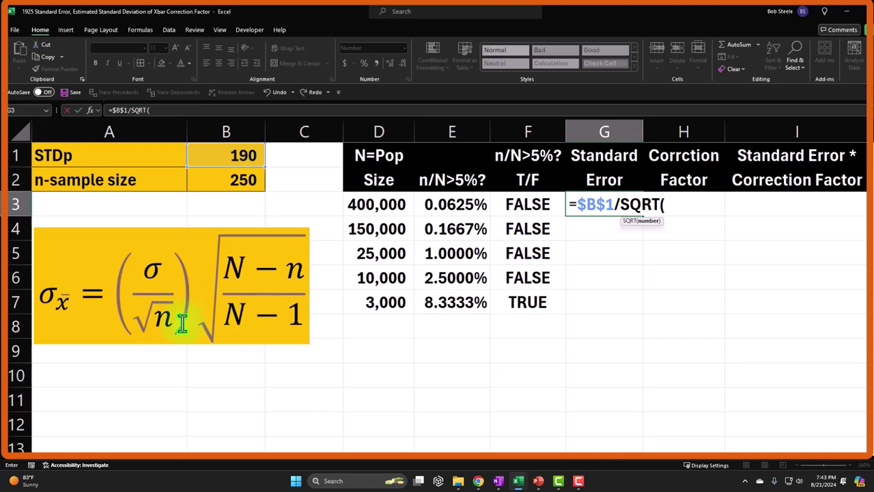
click(236, 179)
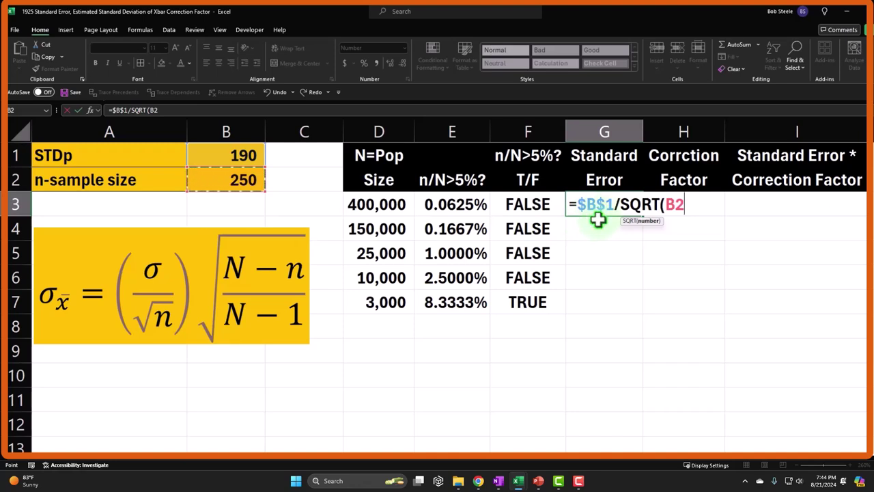
key(F4)
text())
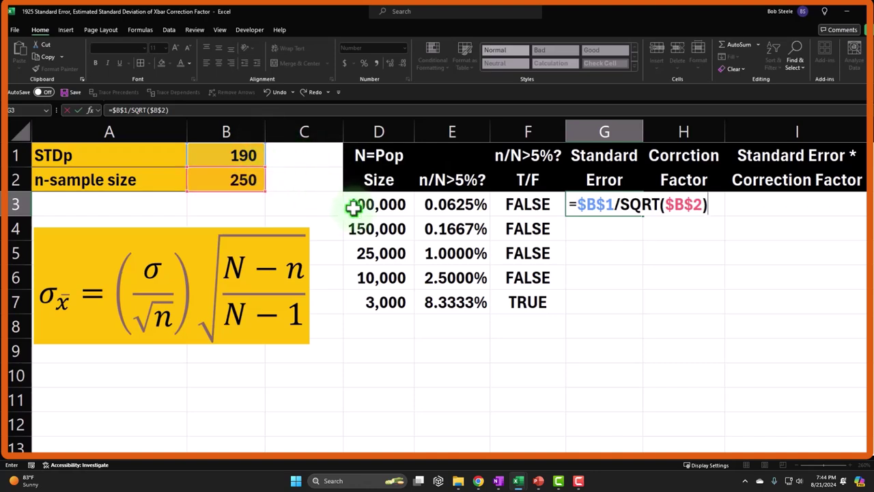
key(Return)
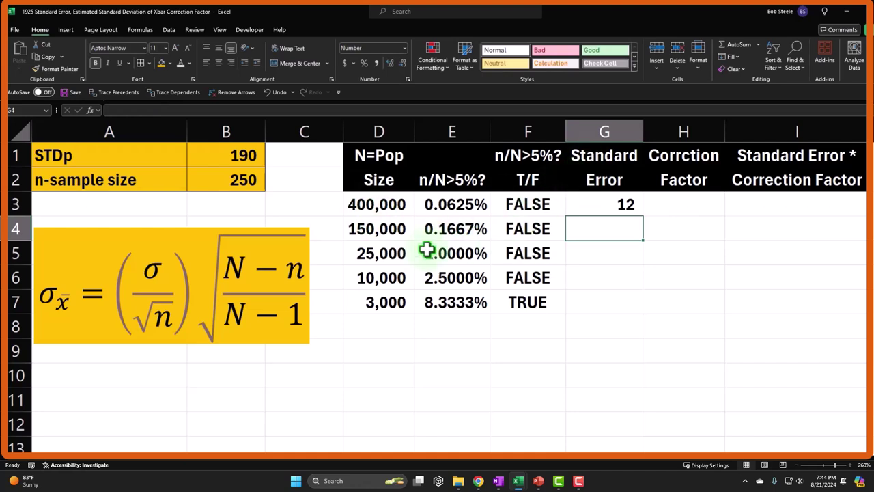
- Show the standard error in G3 with two decimal places and fill it down to G7
click(601, 203)
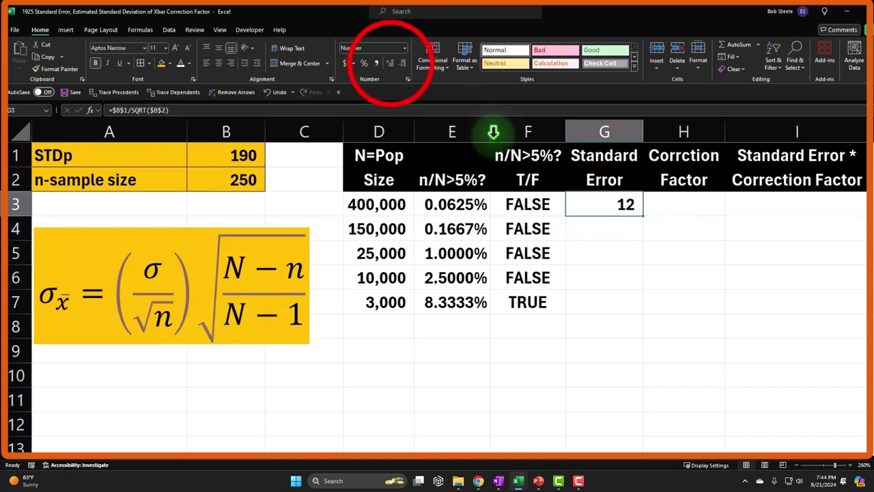
click(388, 63)
click(389, 63)
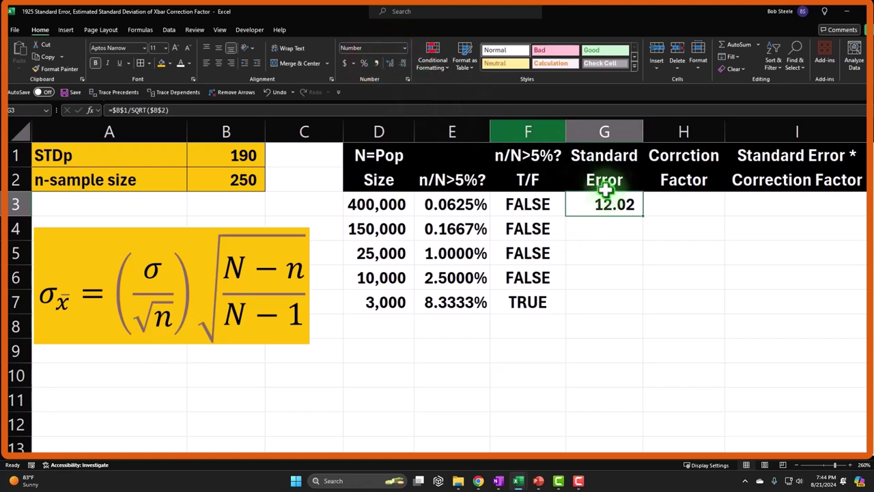
double_click(641, 214)
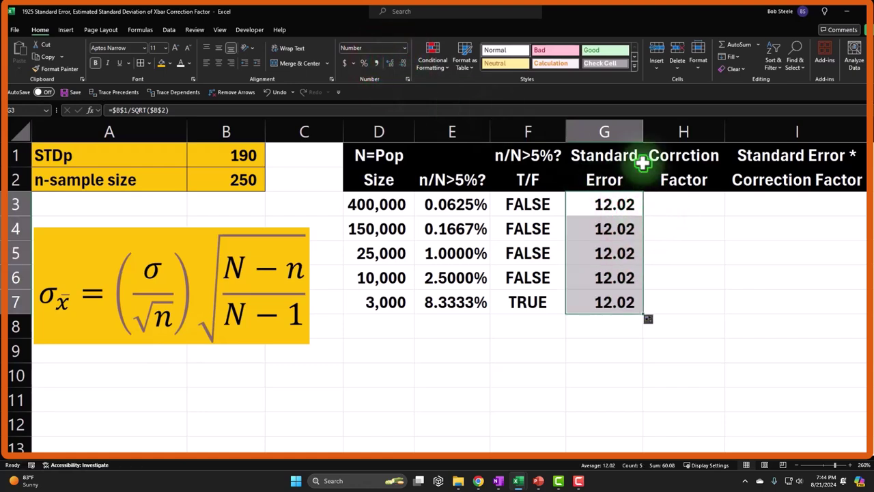
- Start the correction factor formula in H3 with the numerator =SQRT((D3-$B$2), keeping the sample size reference absolute
click(367, 203)
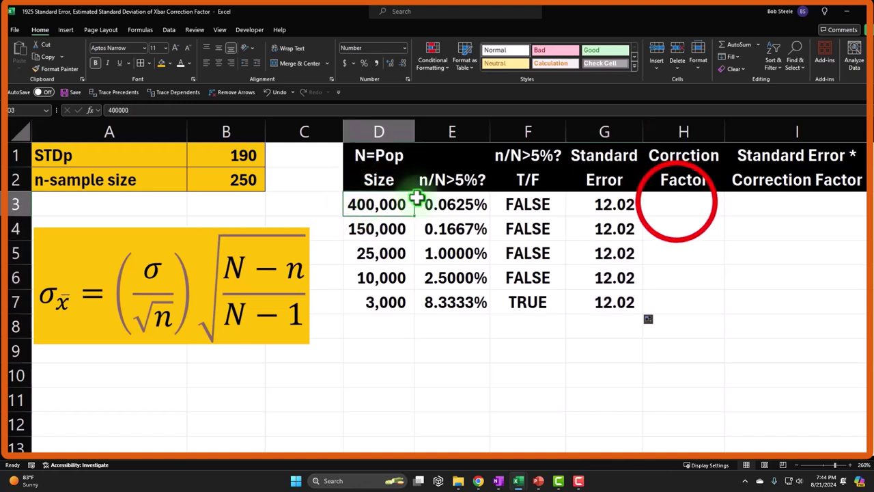
click(675, 200)
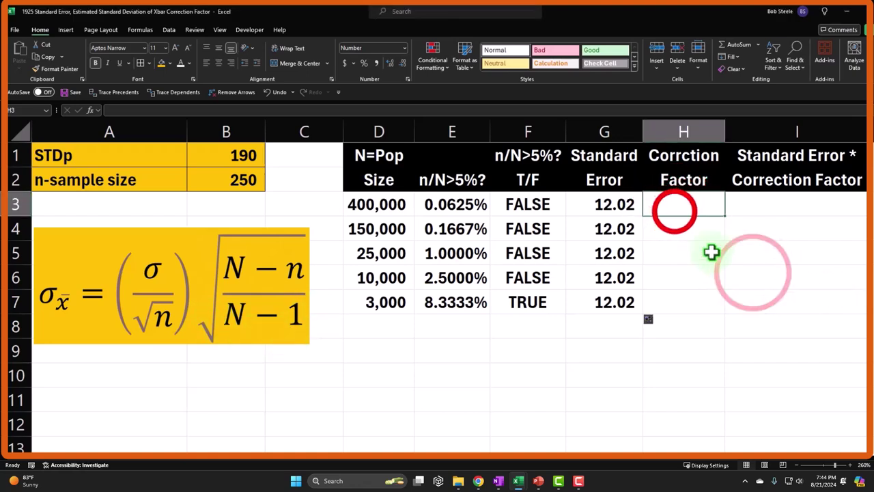
text(=)
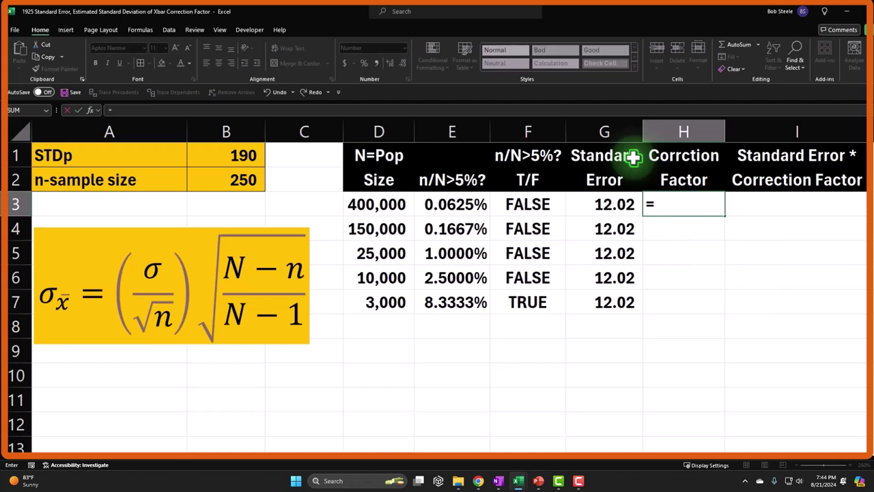
text(sq)
key(Tab)
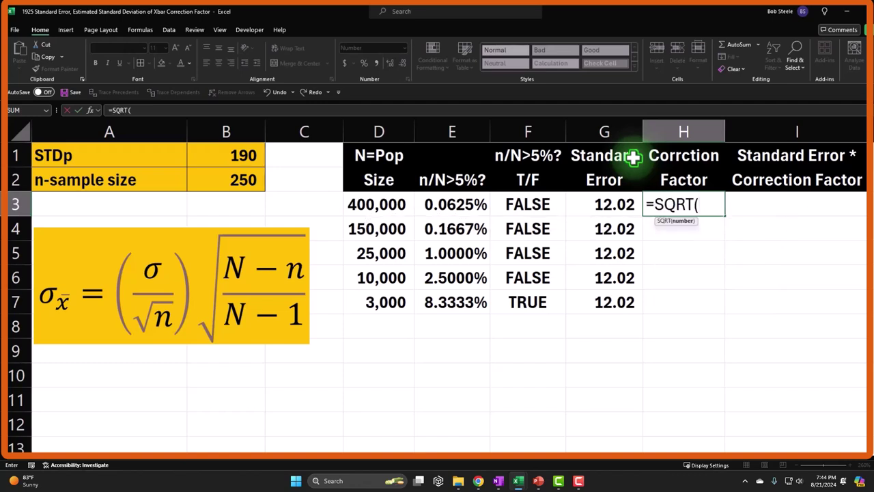
text(()
click(389, 205)
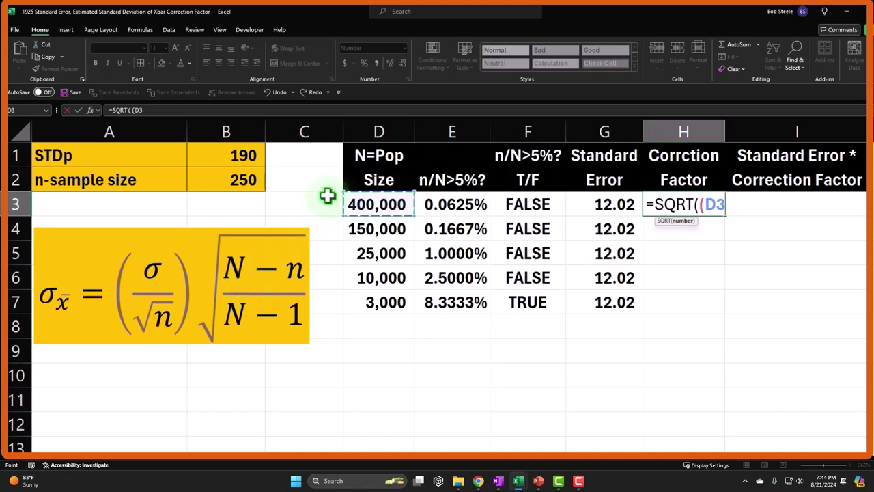
text(-)
click(259, 180)
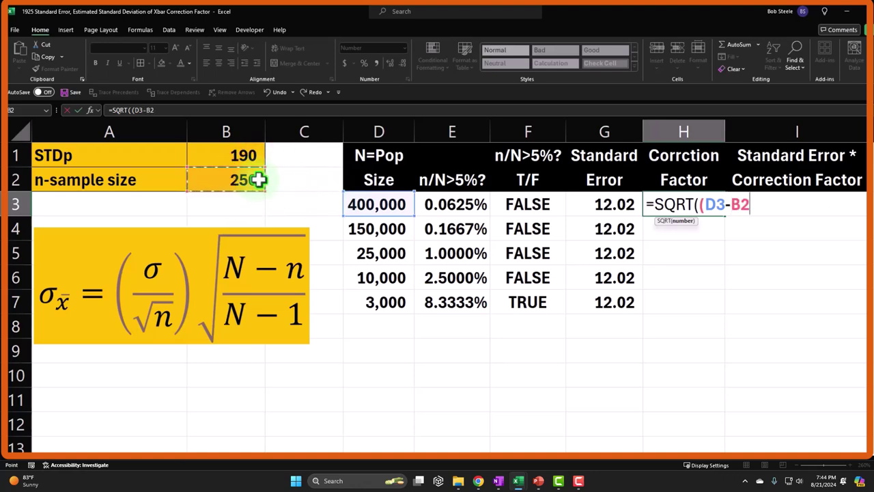
key(F4)
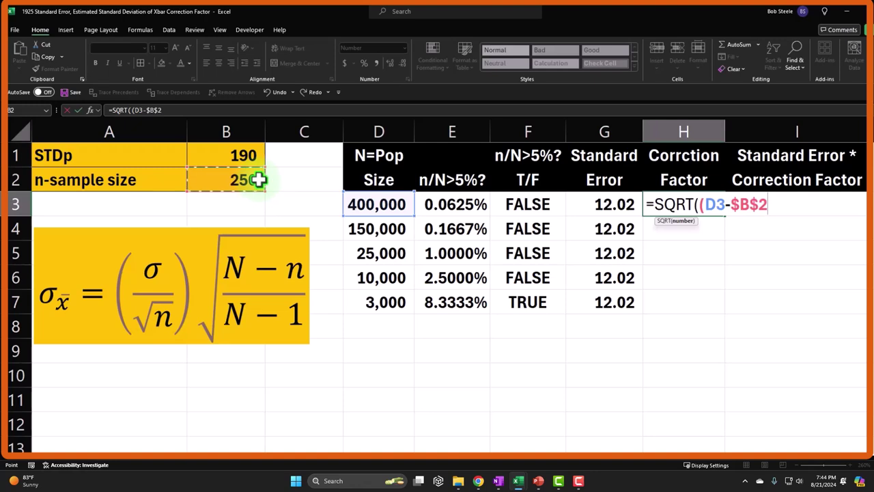
text())
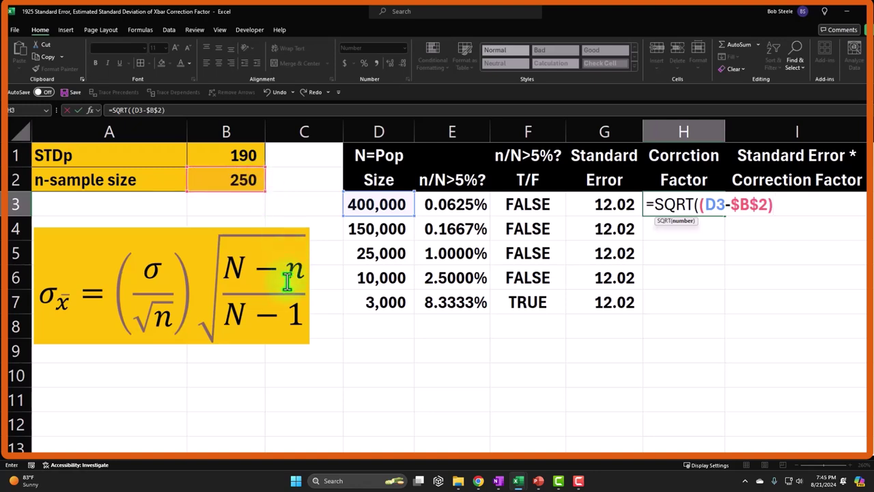
- Complete the correction factor formula in H3 as =SQRT((D3-$B$2)/(D3-1))
text(/)
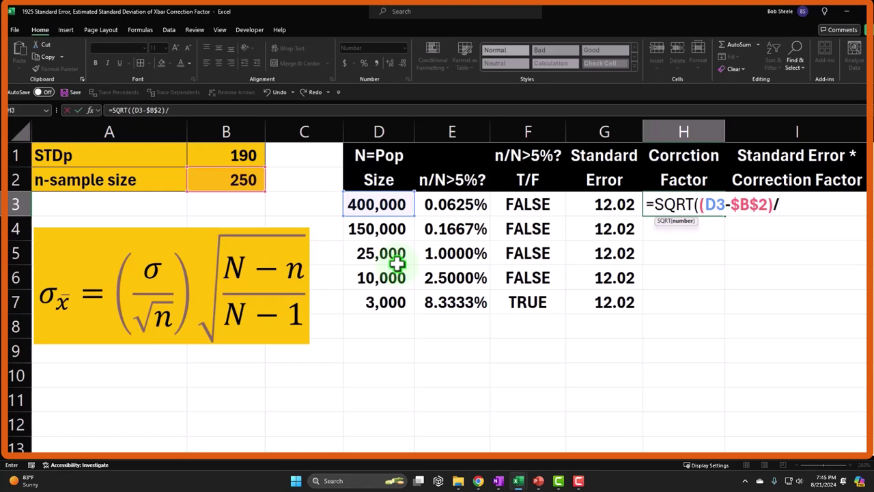
text(()
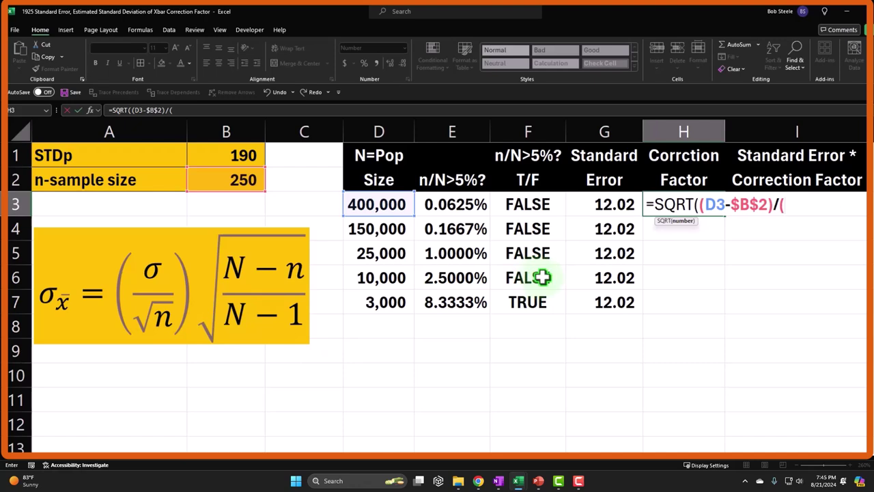
click(376, 203)
text(-1)
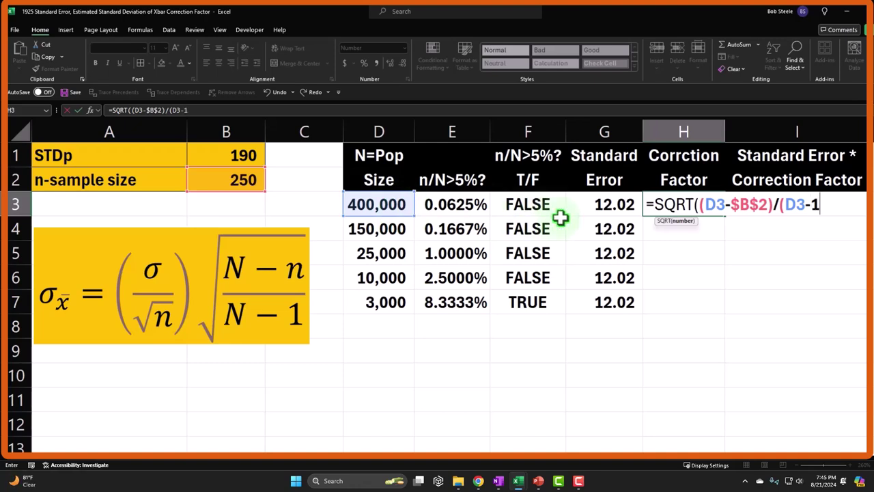
text())
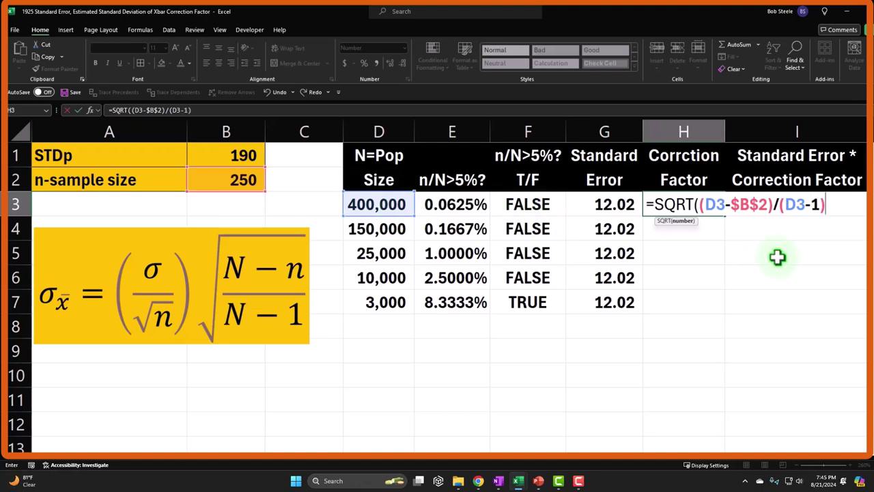
text())
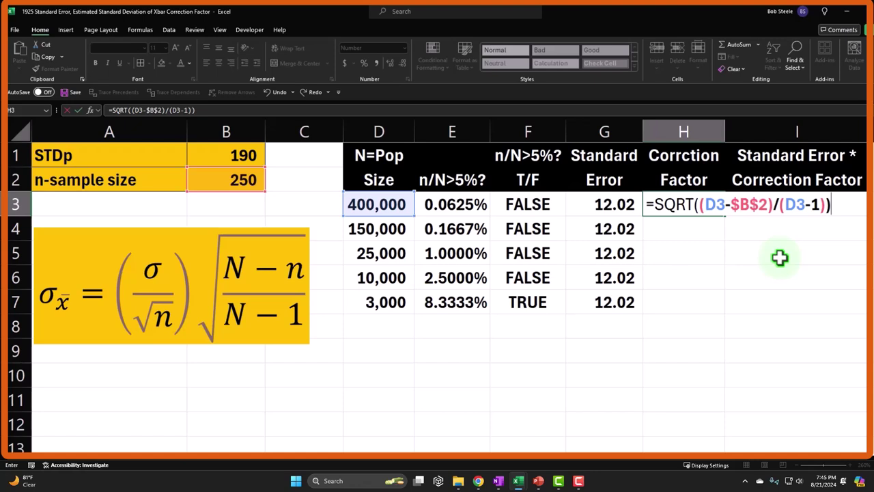
key(Return)
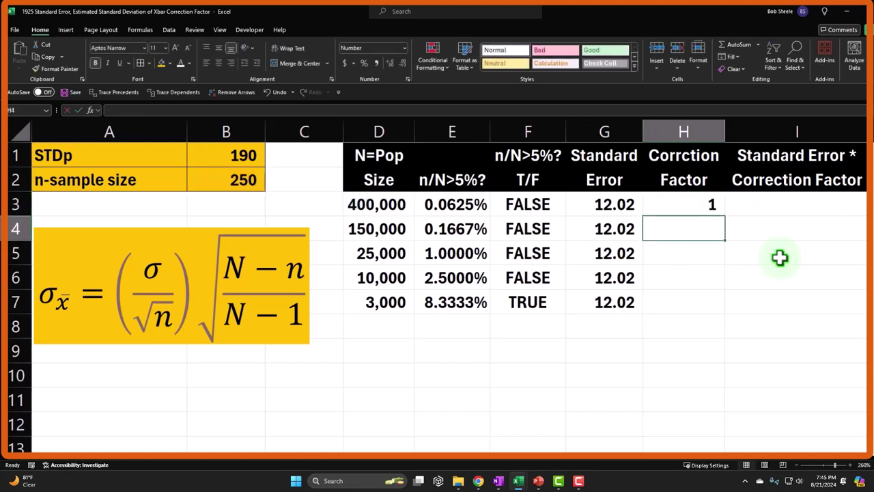
- Show the correction factor in H3 with three decimal places and fill it down to H7
key(Up)
click(392, 63)
click(392, 62)
click(392, 63)
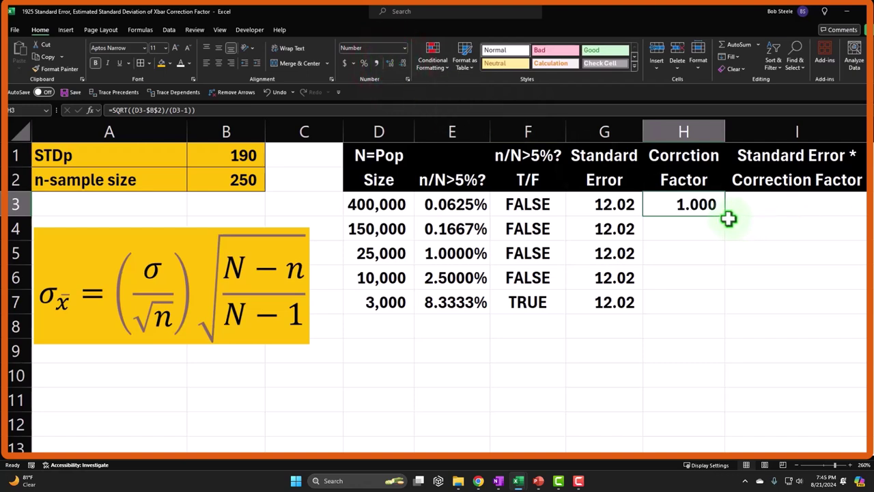
drag(724, 218, 708, 311)
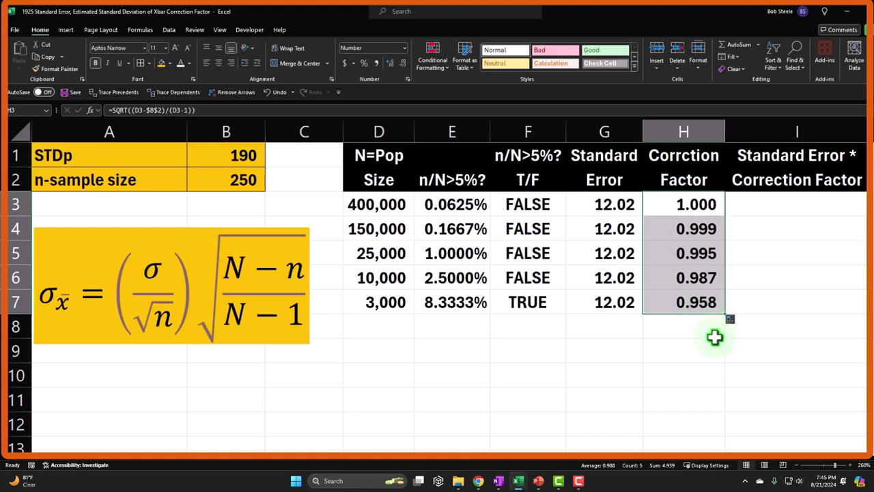
- Examine the standard errors in G3:G7, and read the first table row from population size across to correction factor
click(601, 209)
drag(602, 209, 605, 299)
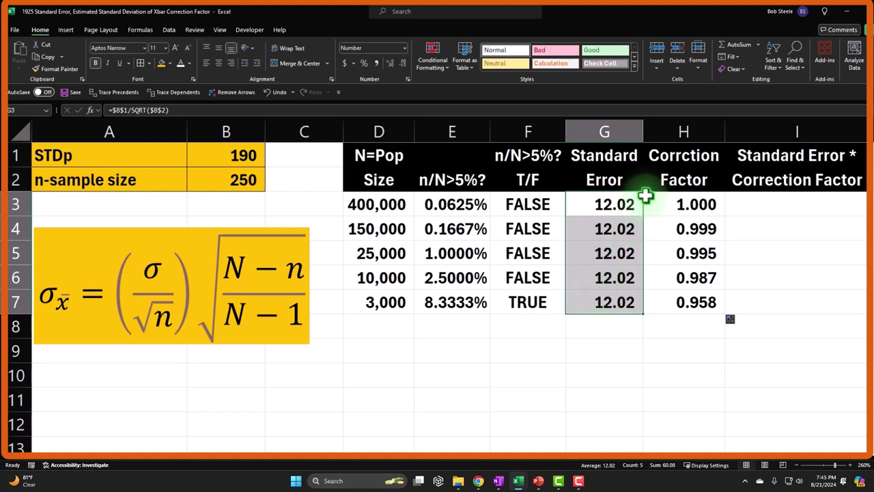
click(391, 205)
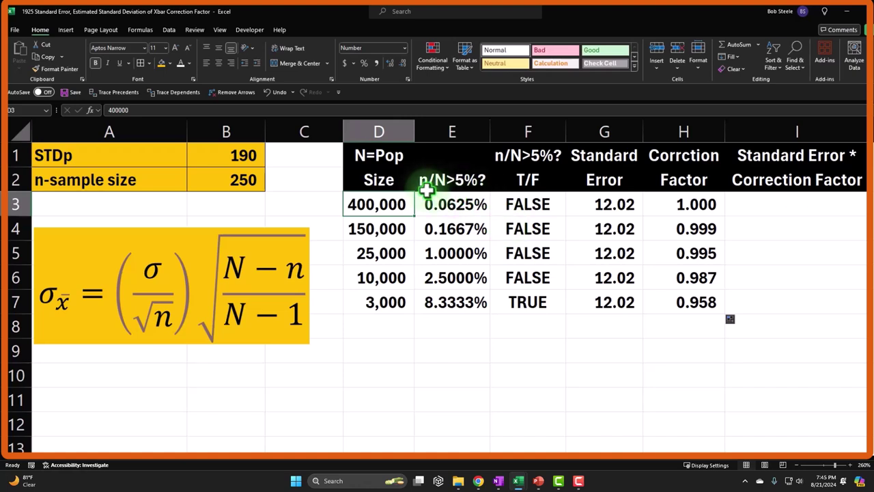
key(Right)
key(Right)
key(Right)
key(Right)
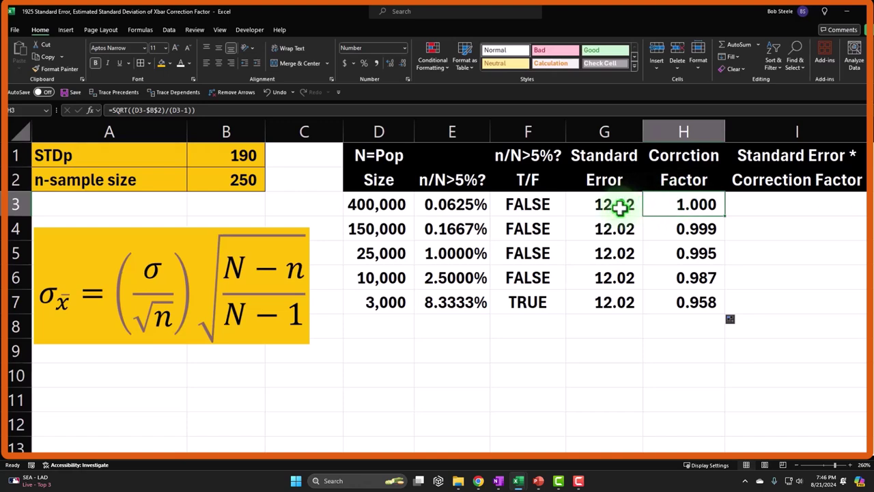
- Examine the correction factors in column H row by row against the population sizes and the 5% test in column F
key(Down)
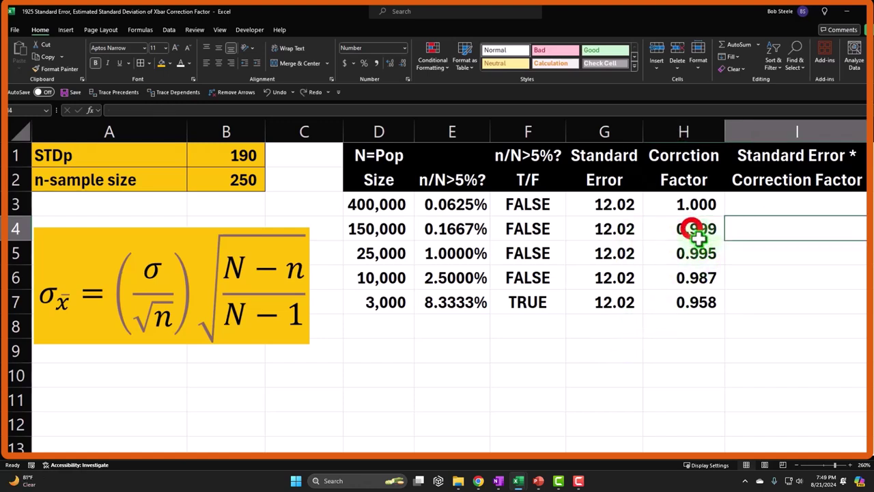
click(696, 235)
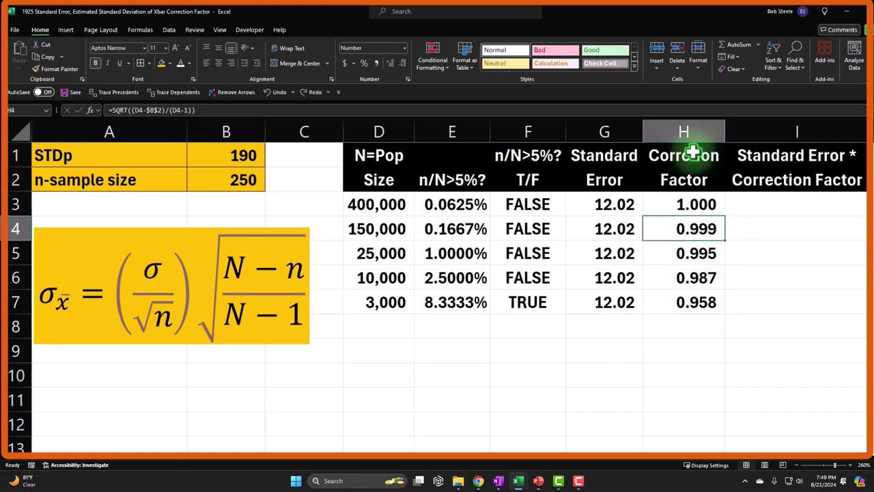
key(Down)
key(Down)
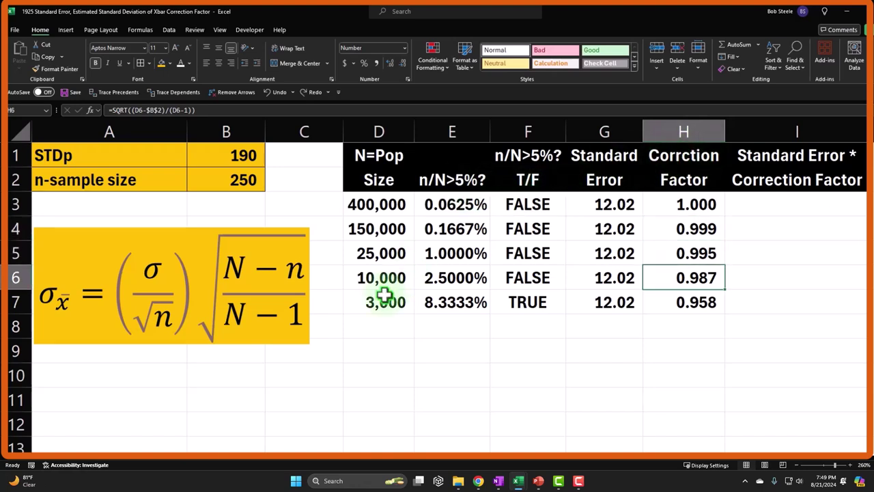
click(700, 301)
click(697, 302)
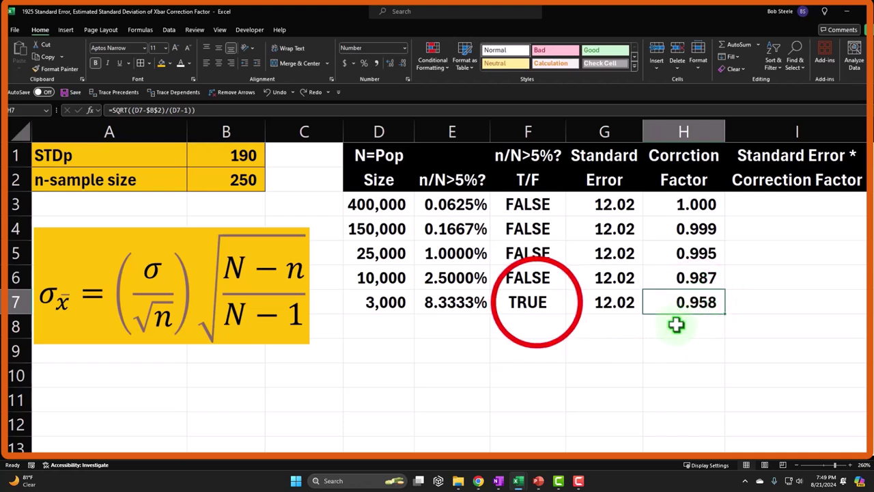
click(534, 301)
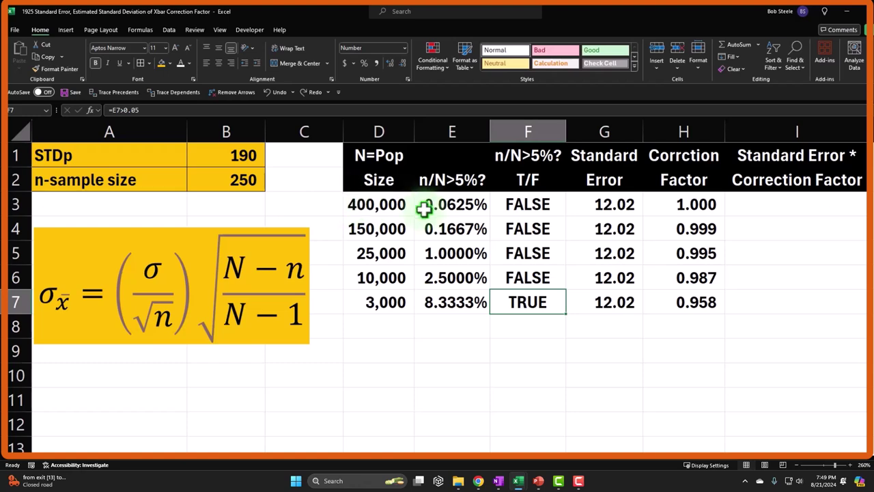
click(673, 198)
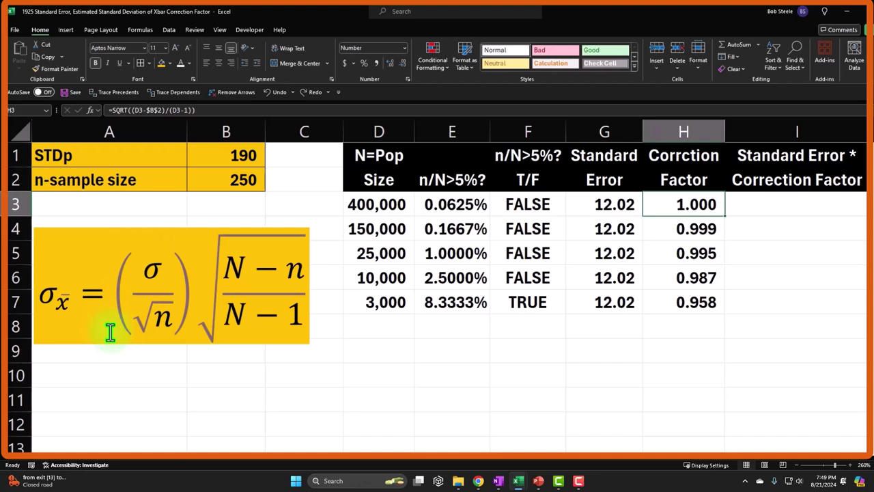
- Calculate the corrected standard error in I3 as =G3*H3 and show it with two decimal places
click(755, 210)
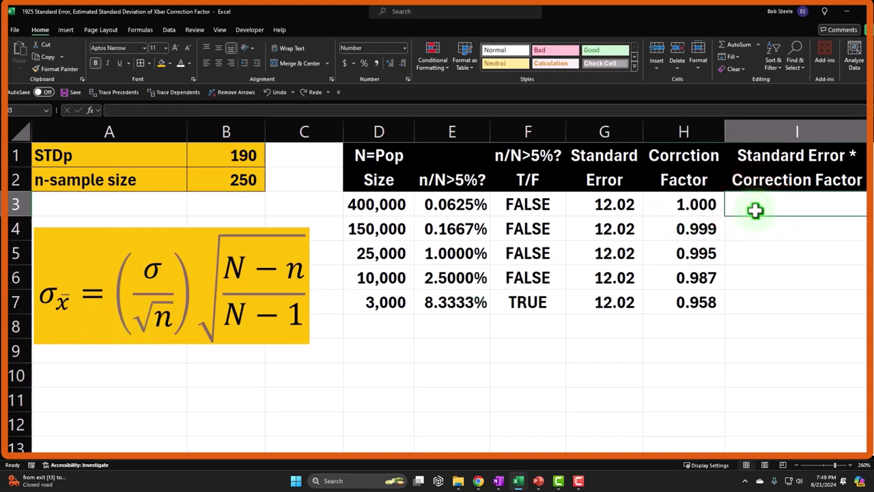
text(=)
key(Left)
key(Left)
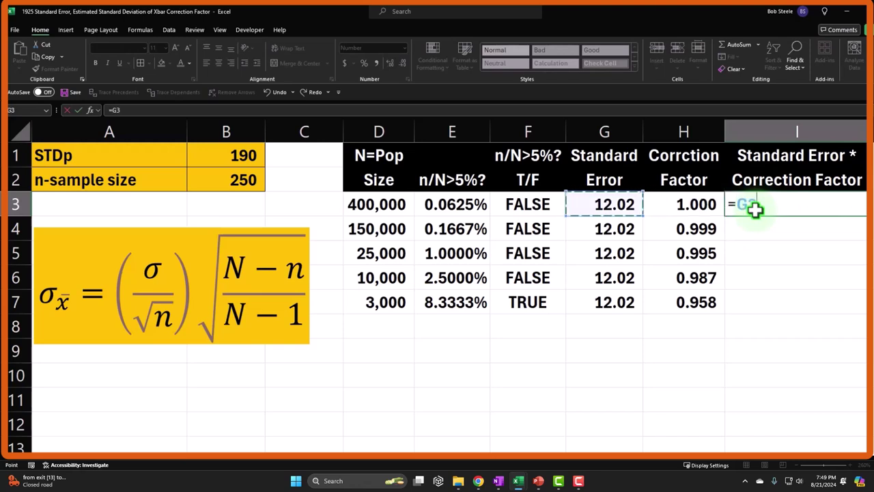
text(*)
key(Left)
key(Return)
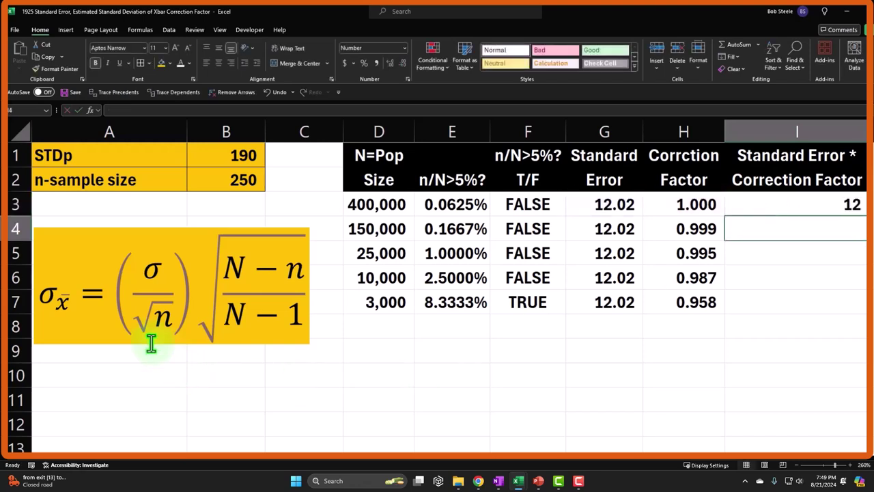
click(738, 200)
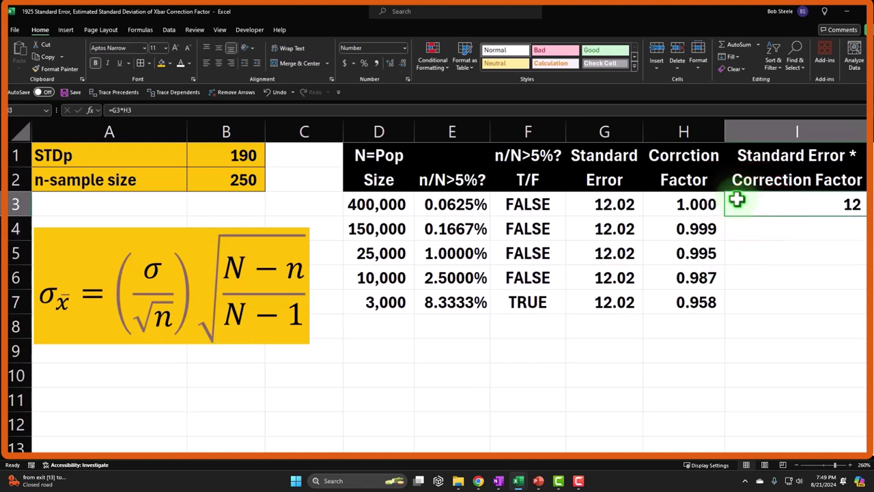
click(389, 63)
click(389, 63)
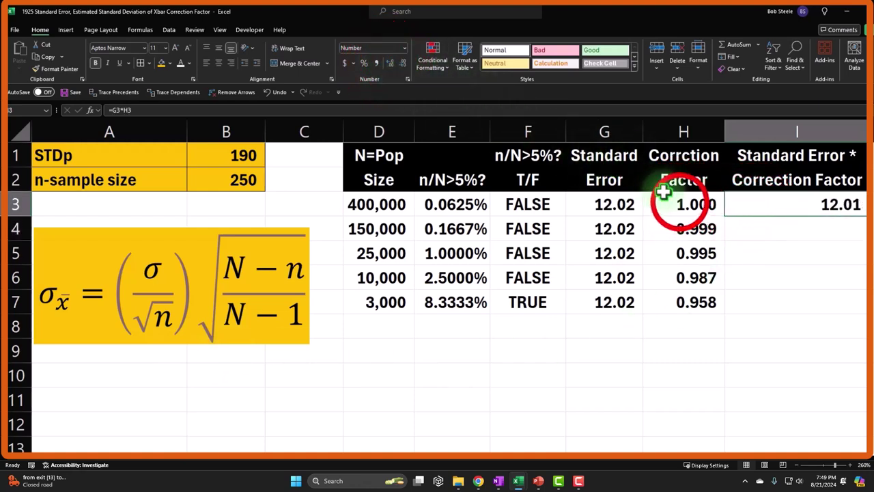
- Show the correction factors in H3:H7 with four decimal places and fill the I3 formula down to I7
drag(680, 204, 680, 300)
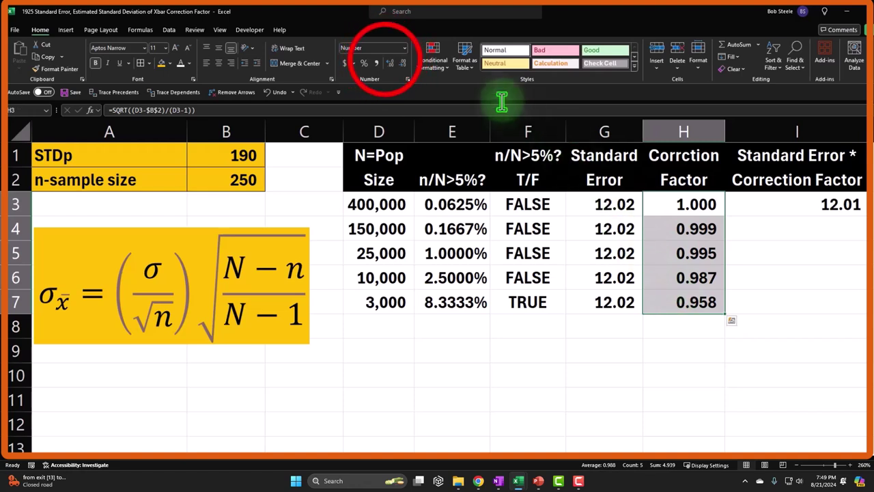
click(389, 63)
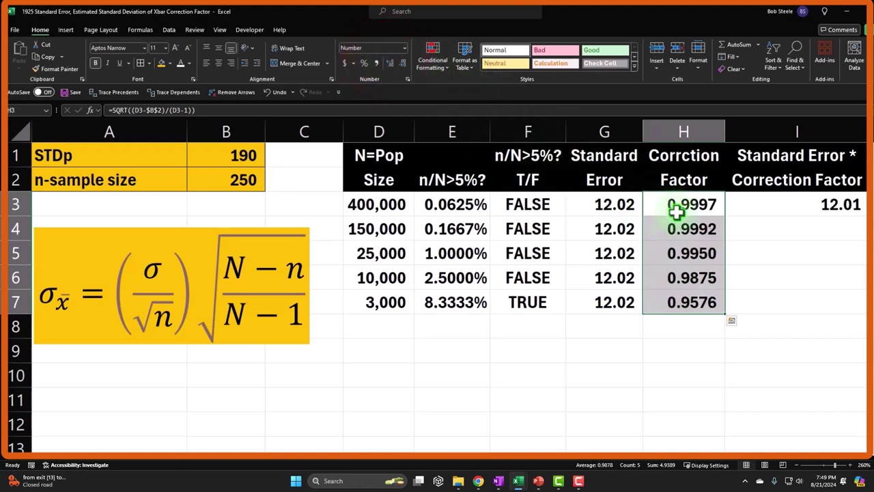
click(847, 207)
drag(863, 216, 862, 312)
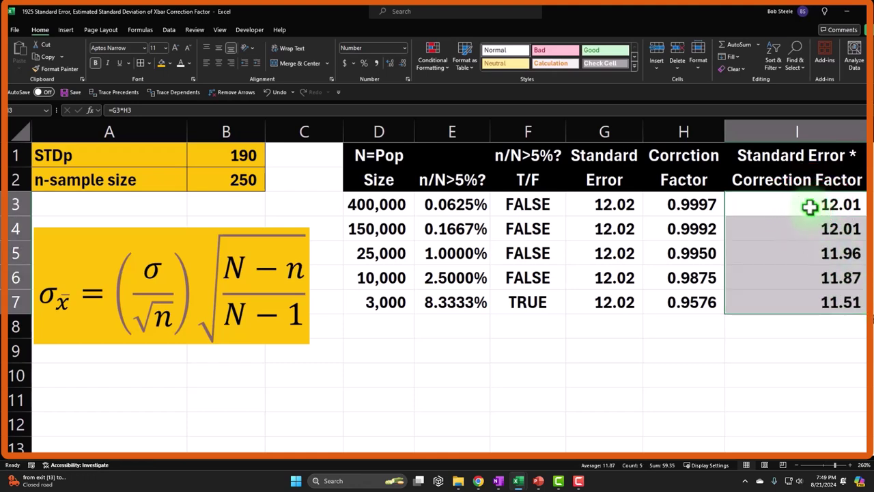
- Compare the standard errors in column G with the corrected ones in column I row by row, and check the 5% test in F7
click(809, 207)
click(625, 232)
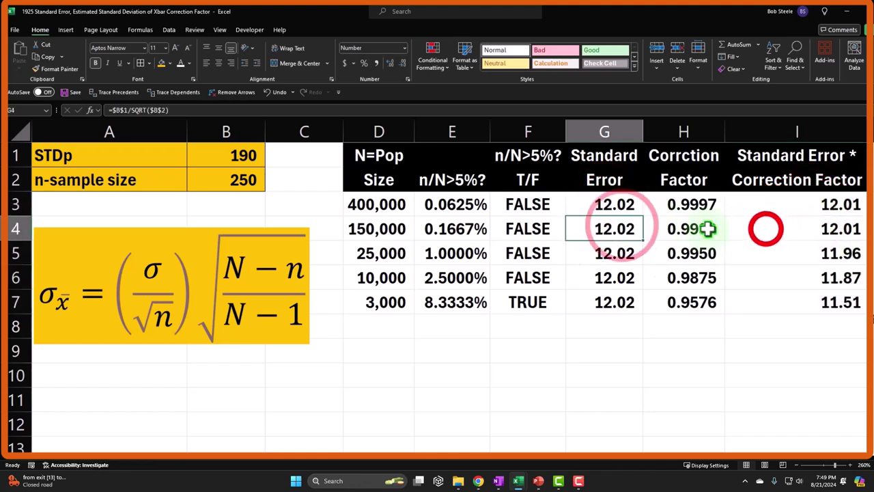
click(767, 229)
click(621, 250)
click(789, 252)
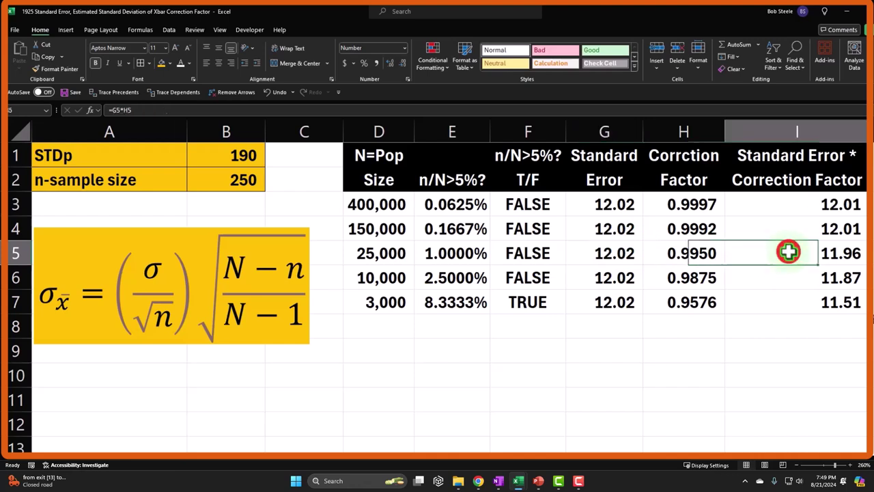
click(624, 278)
click(772, 279)
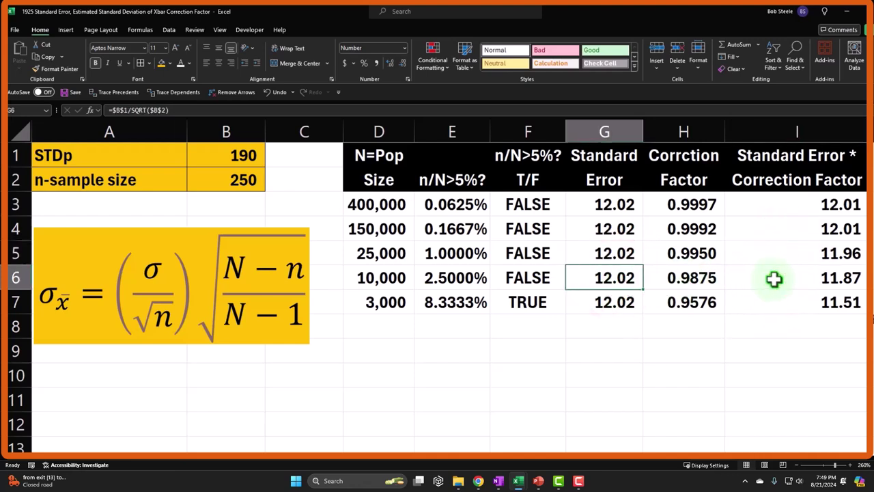
click(605, 306)
click(792, 304)
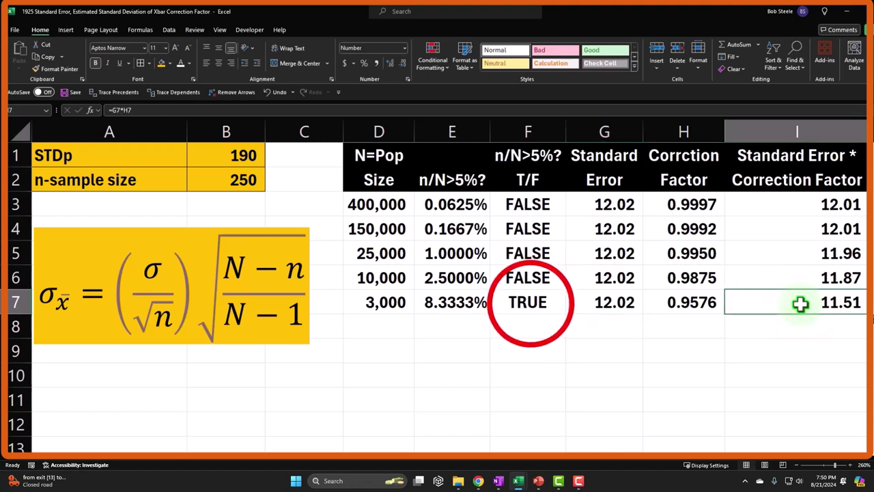
click(529, 302)
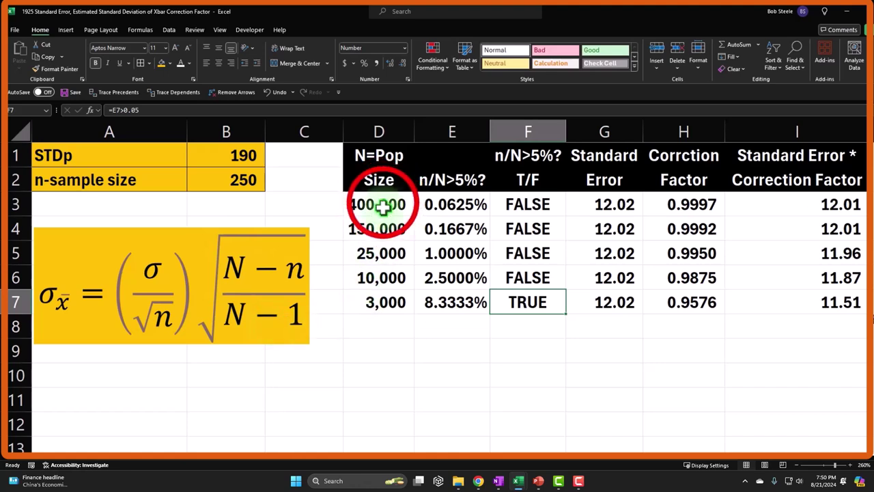
- Format the table data in D3:I7 with all borders and a light blue fill
drag(384, 204, 756, 297)
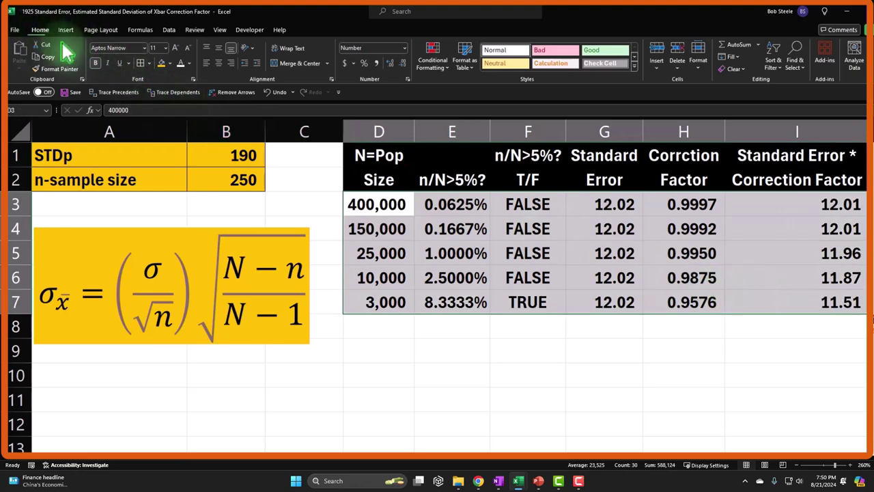
click(147, 62)
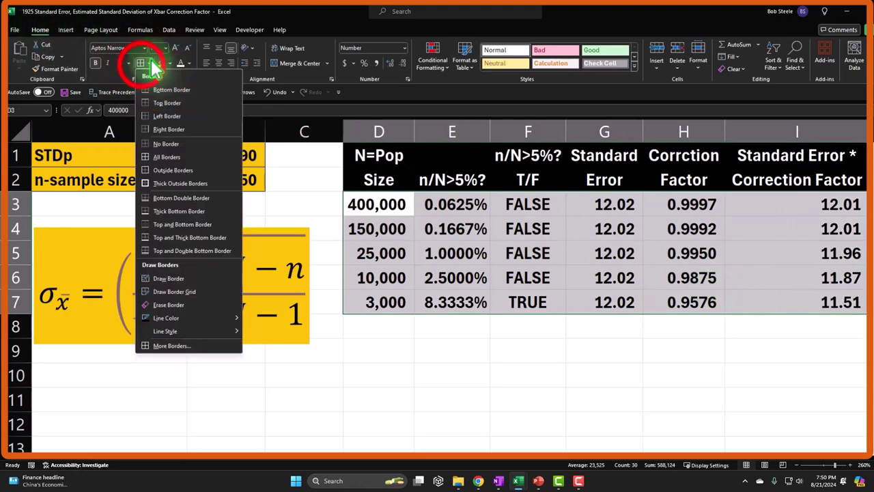
click(143, 64)
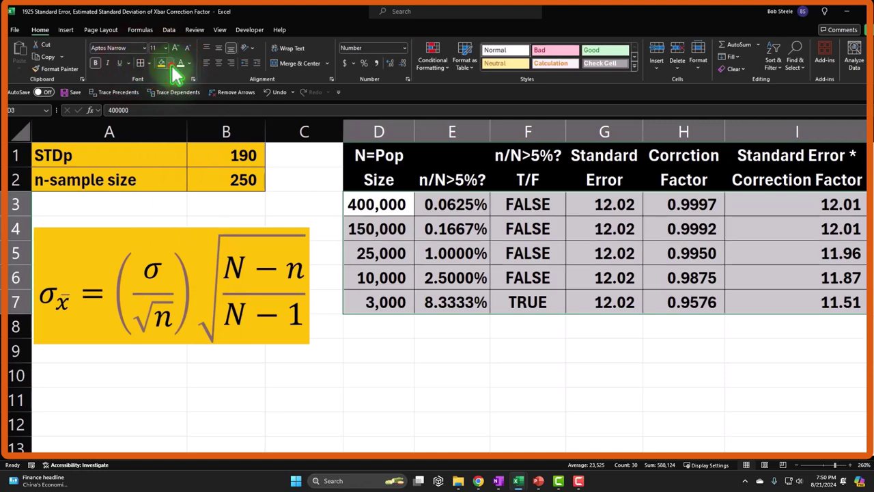
click(169, 63)
click(160, 179)
click(558, 357)
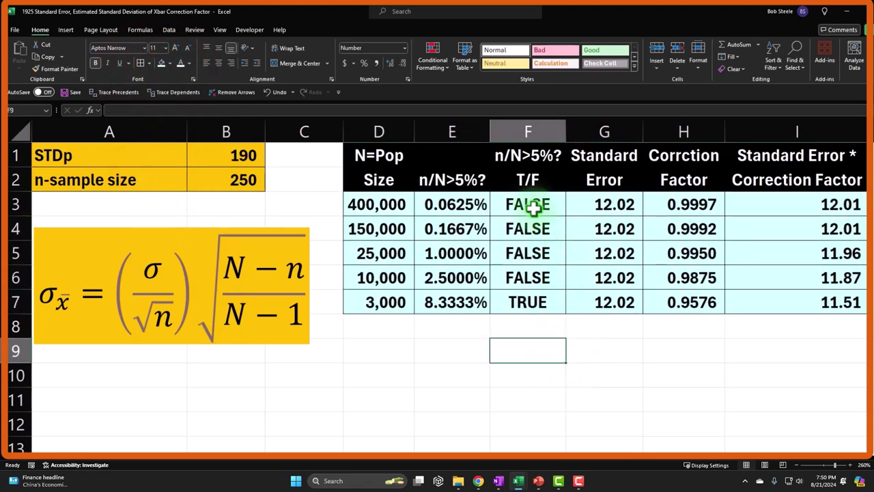
- Enter the key labels "Use correcton factor" in D9 and "Not use correction factor" in D10
click(396, 350)
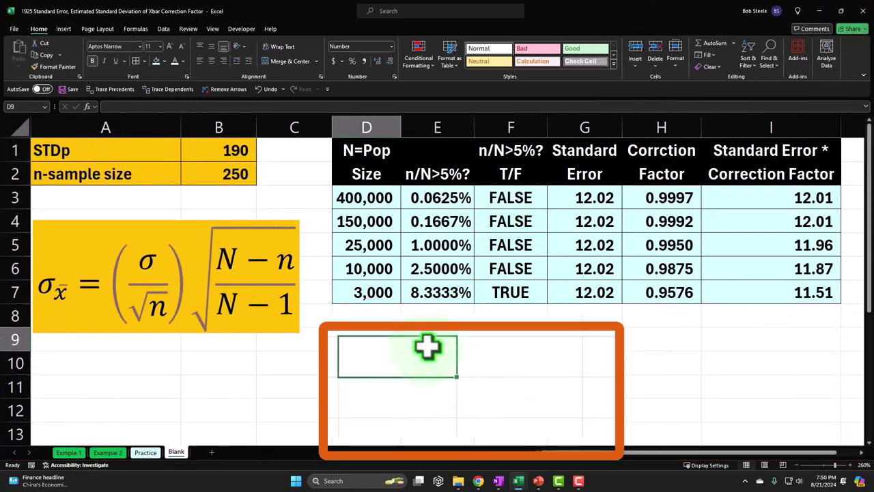
text(Use correcton f)
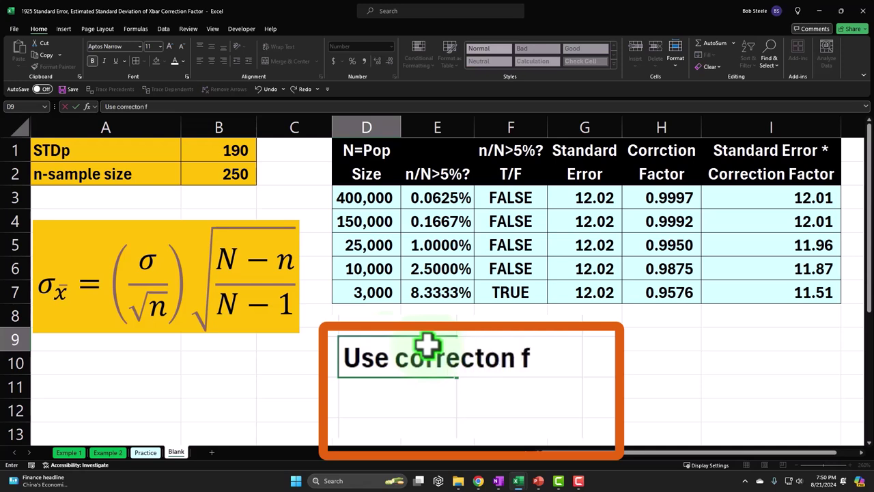
text(actor)
key(Return)
text(Not use correction)
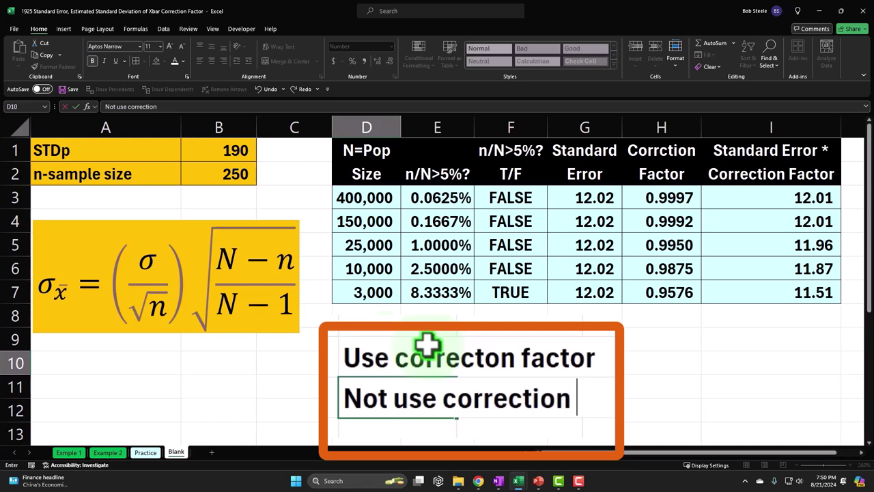
text( factor)
key(Up)
- Enter TRUE in G10, in the second row of the key below the table
key(Right)
key(Right)
key(Right)
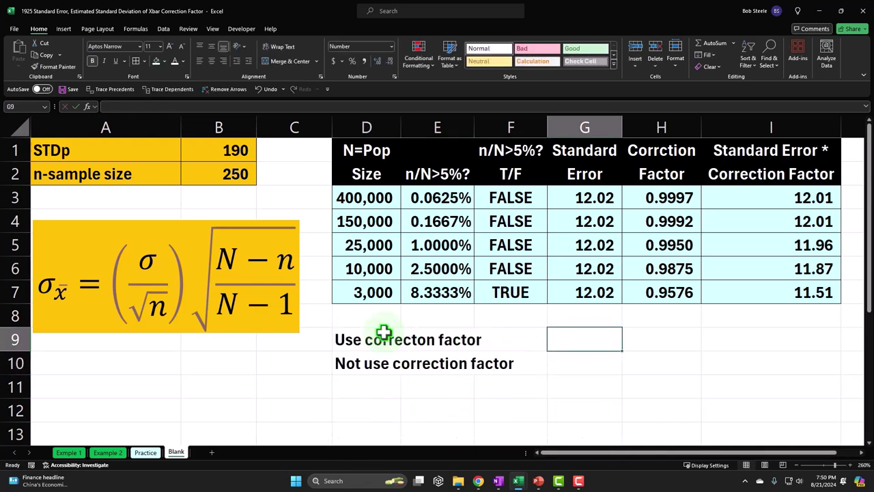
key(Down)
text(TUR)
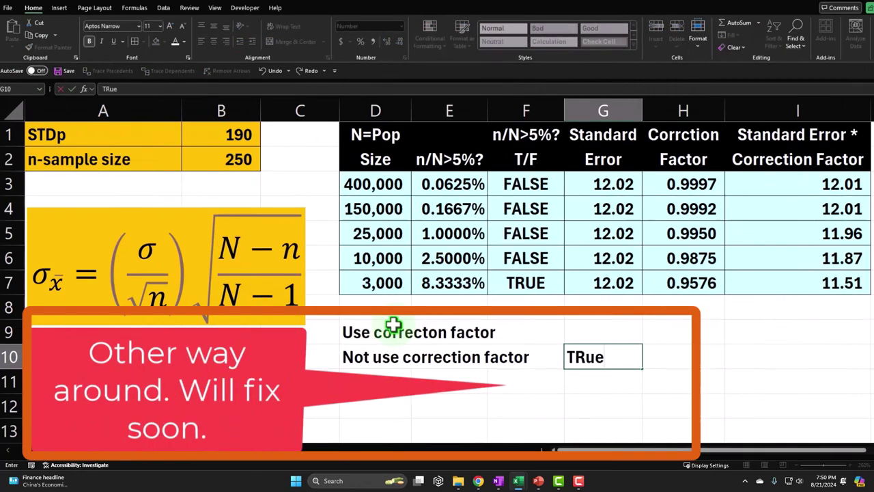
text(e)
key(Up)
key(Down)
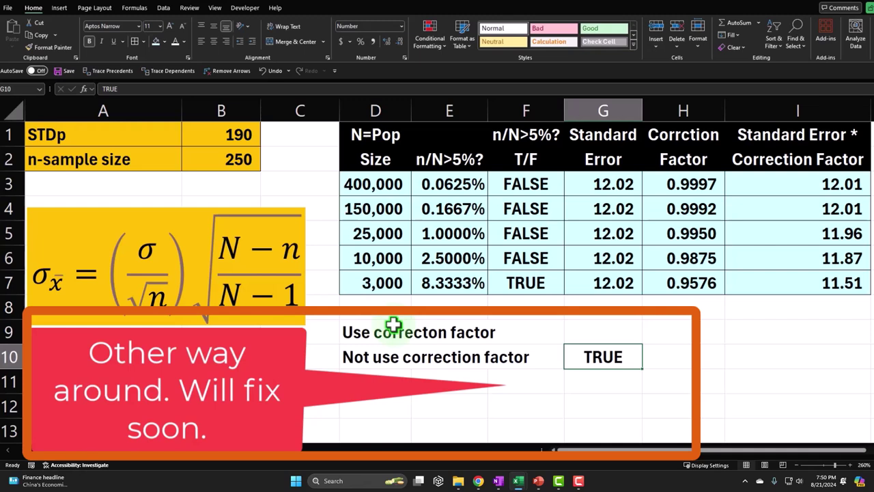
- Enter FALSE in G9 as a logical value, in the first row of the key
key(Up)
text(F)
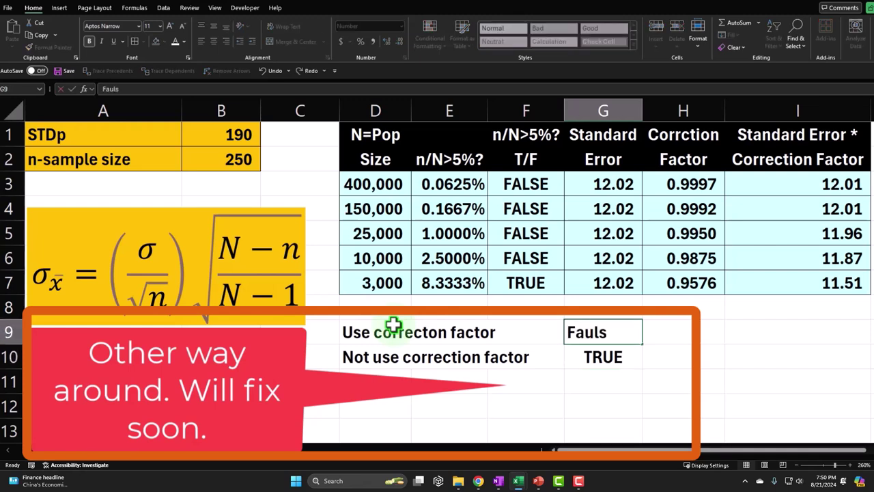
key(Return)
click(601, 358)
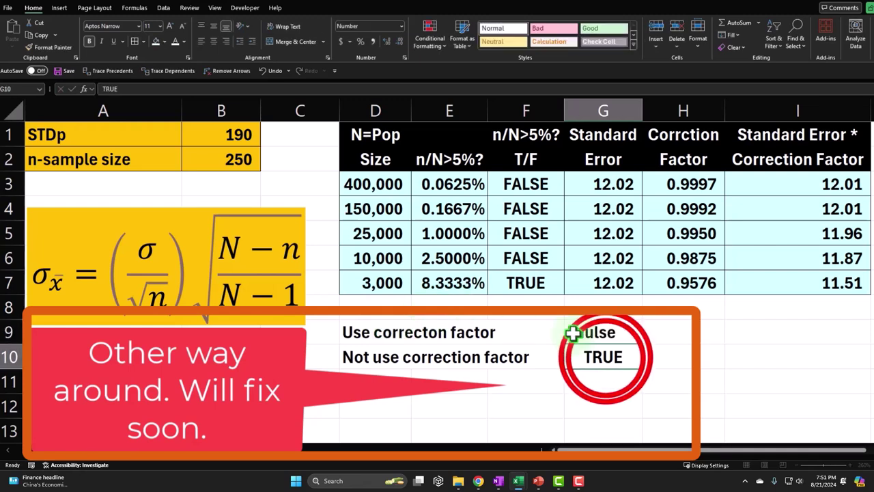
double_click(607, 357)
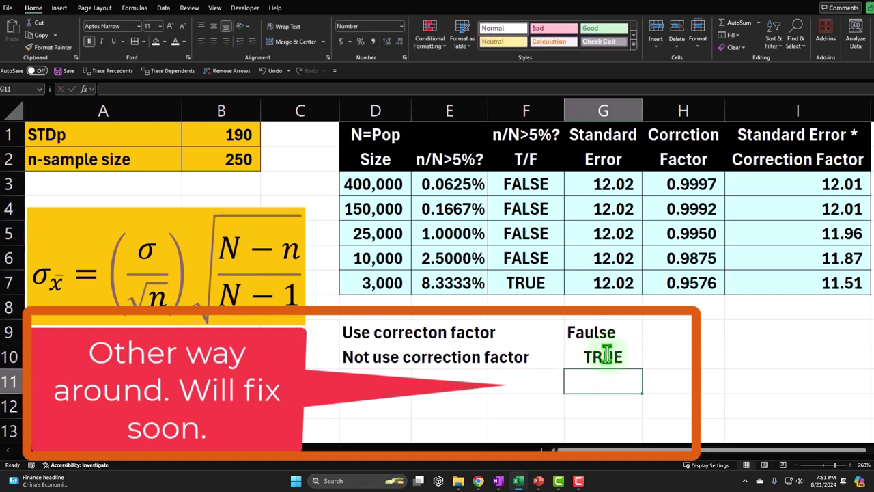
click(619, 332)
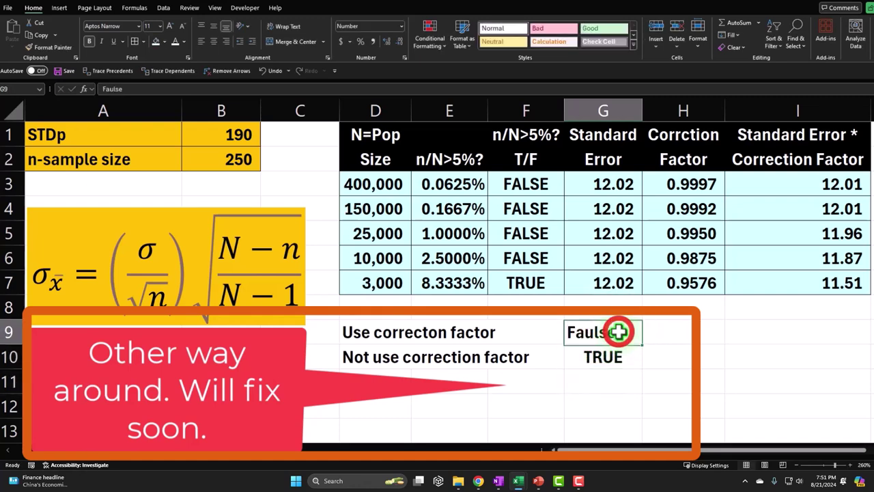
text(FALSE)
key(Return)
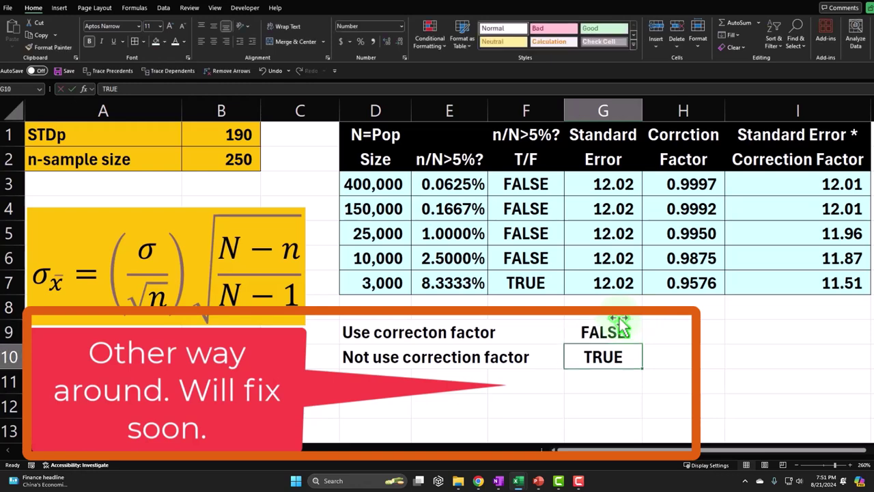
- Conditionally format F3:F7 and G9:G10 so cells equal to $G$9 get Light Red Fill with Dark Red Text
drag(532, 183, 533, 271)
click(530, 185)
drag(514, 198, 519, 292)
drag(603, 339, 600, 356)
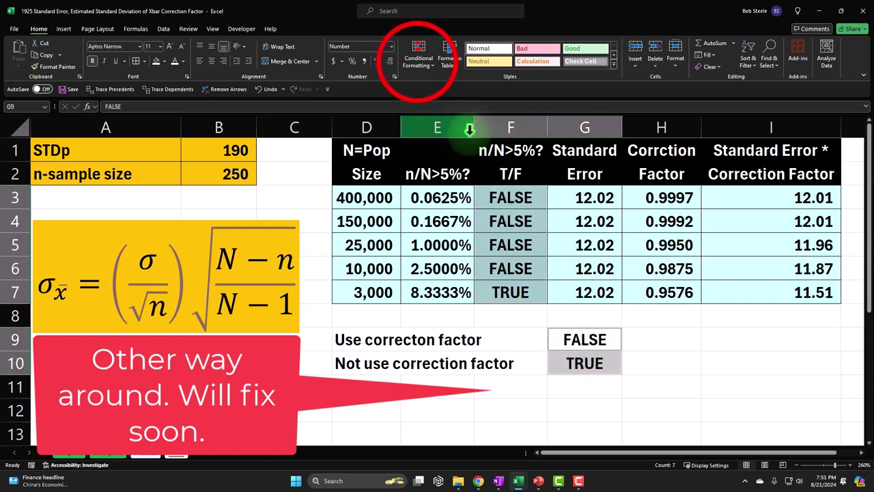
click(419, 60)
mouse_move(450, 118)
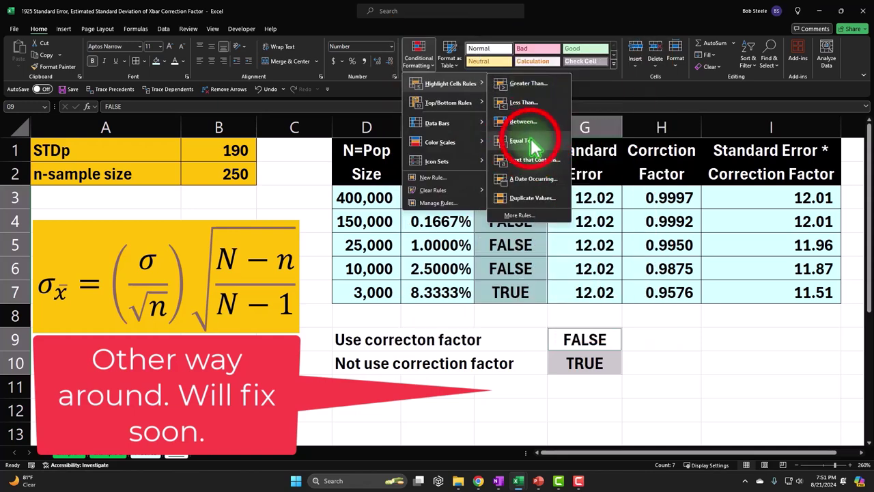
click(528, 137)
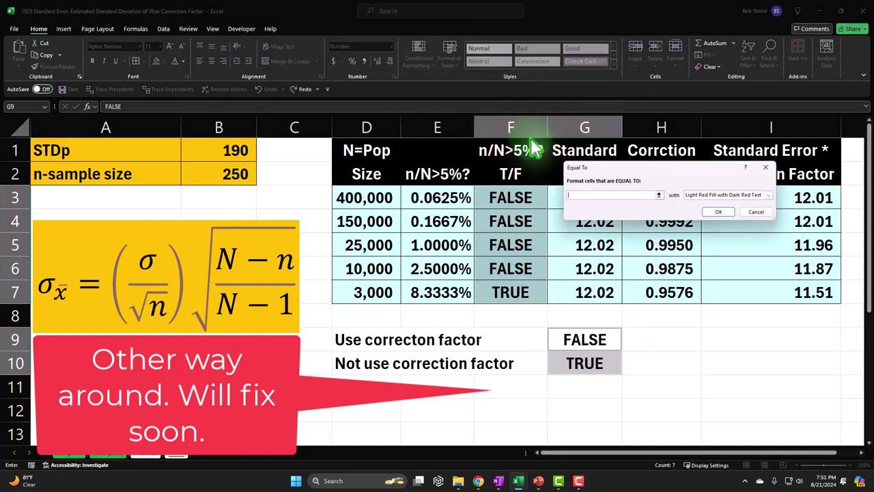
click(623, 332)
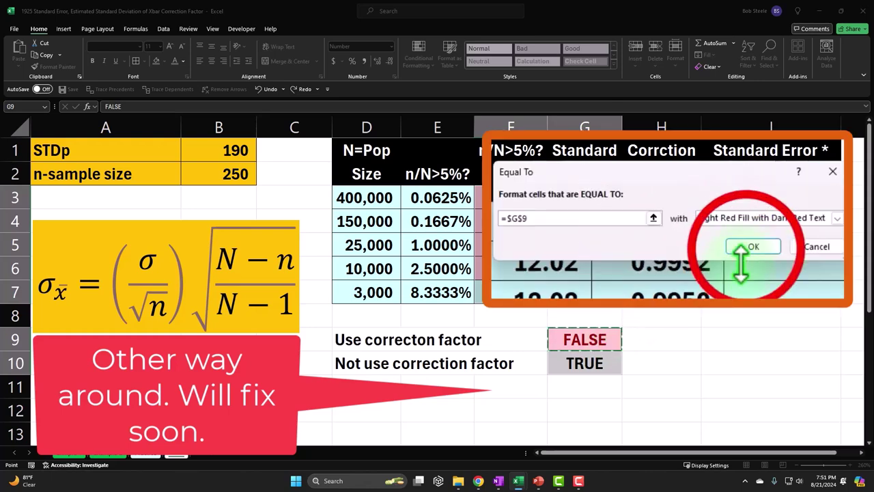
click(743, 249)
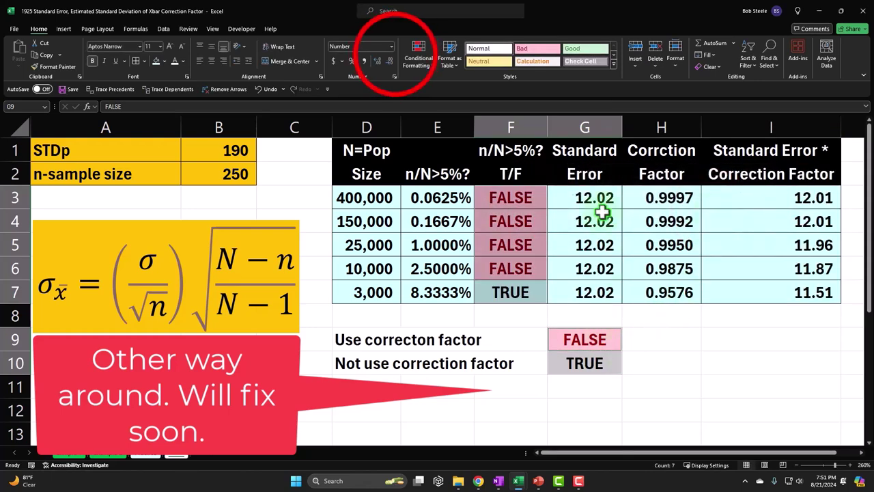
- Add an Equal To rule for $G$10 to the same cells, using Green Fill with Dark Green Text
click(419, 55)
mouse_move(425, 90)
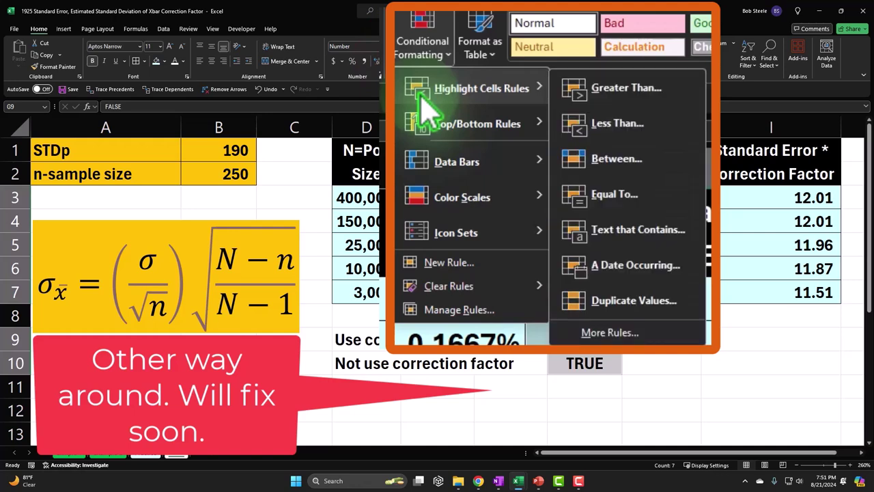
click(615, 194)
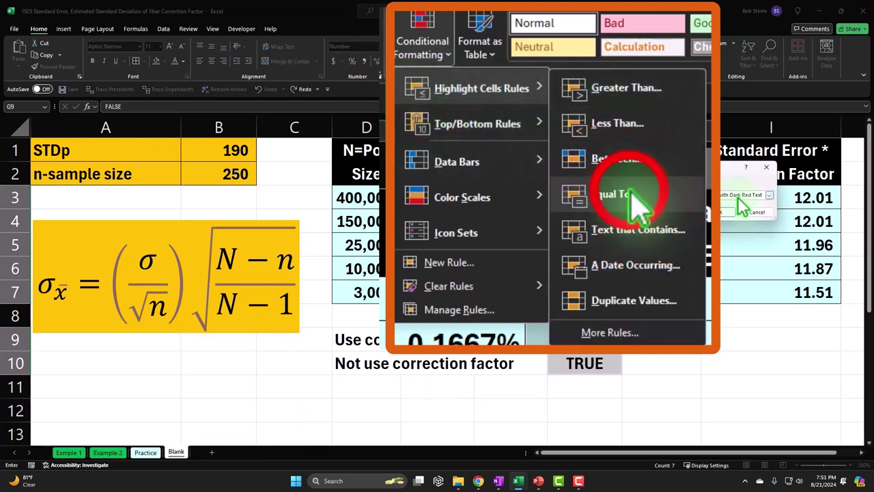
click(593, 363)
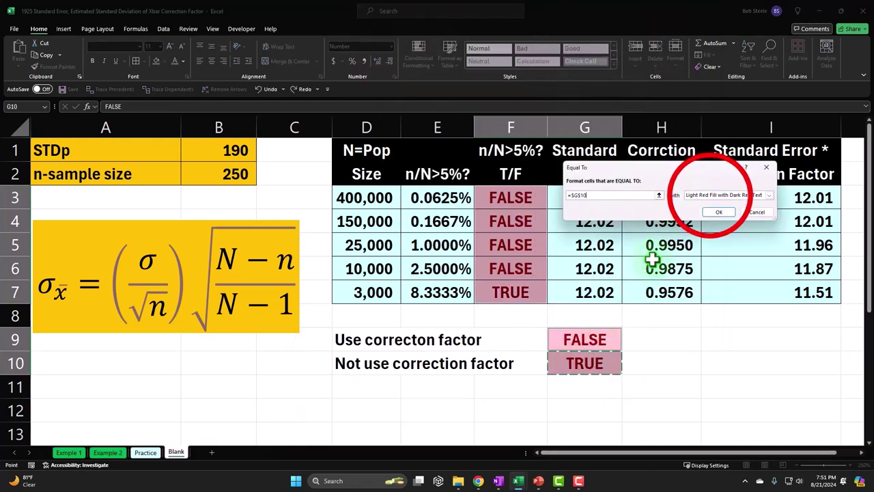
click(707, 194)
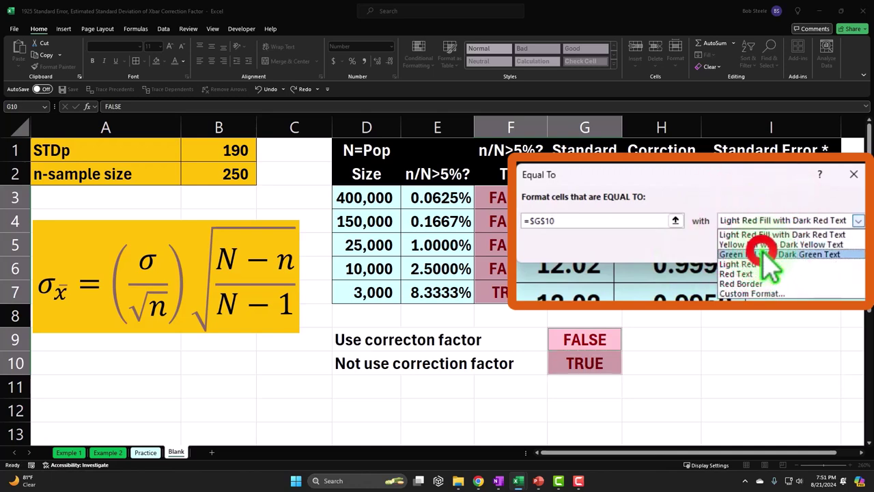
click(767, 255)
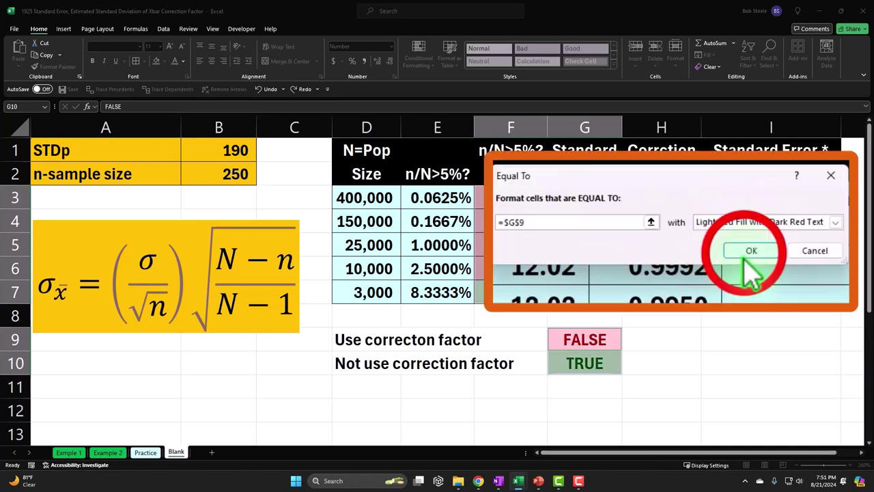
click(773, 252)
click(451, 390)
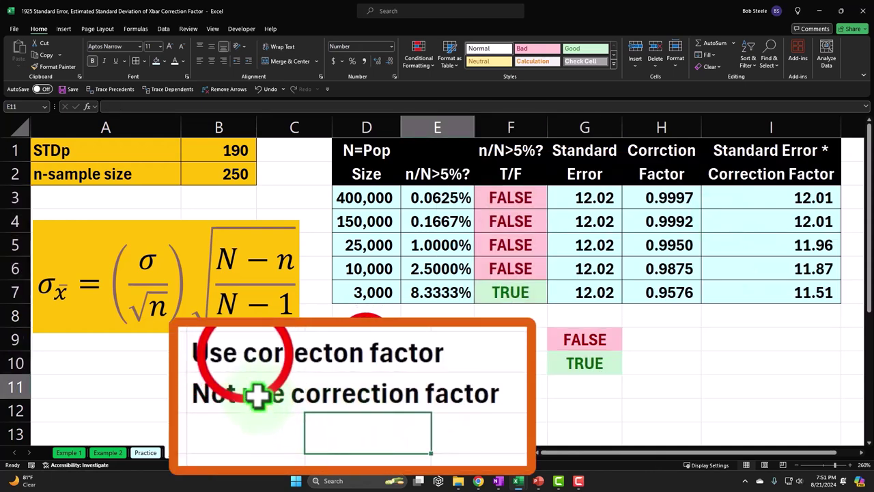
- Swap the two key labels so D9 reads "Not use correction factor" and D10 reads "Use correcton factor"
click(365, 347)
drag(366, 349, 358, 380)
click(366, 361)
mouse_move(362, 349)
mouse_down()
mouse_move(370, 354)
mouse_move(372, 340)
mouse_up()
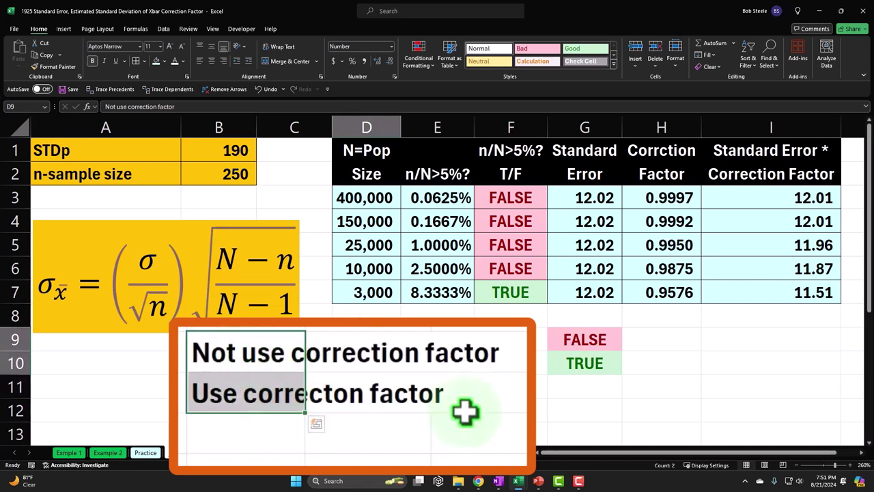
- Examine the 3,000 population row's 5% test, the no-correction label, and the largest population size against the sample size in B2
click(386, 290)
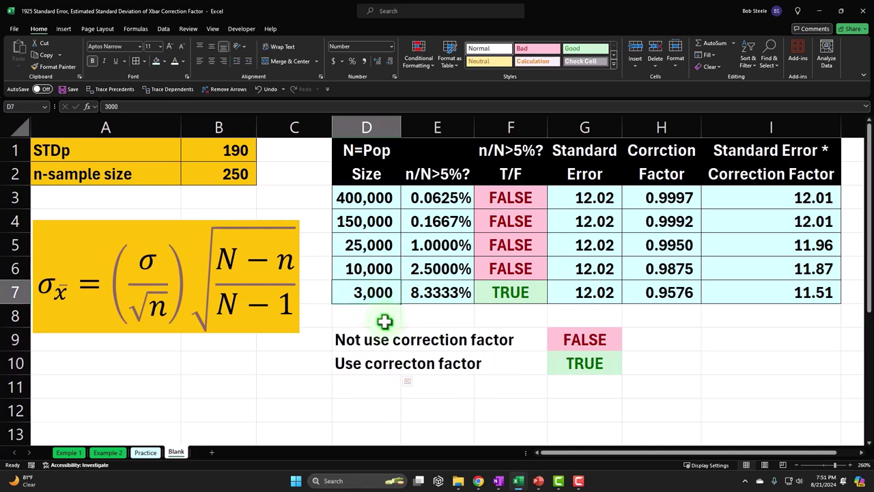
key(Right)
key(Right)
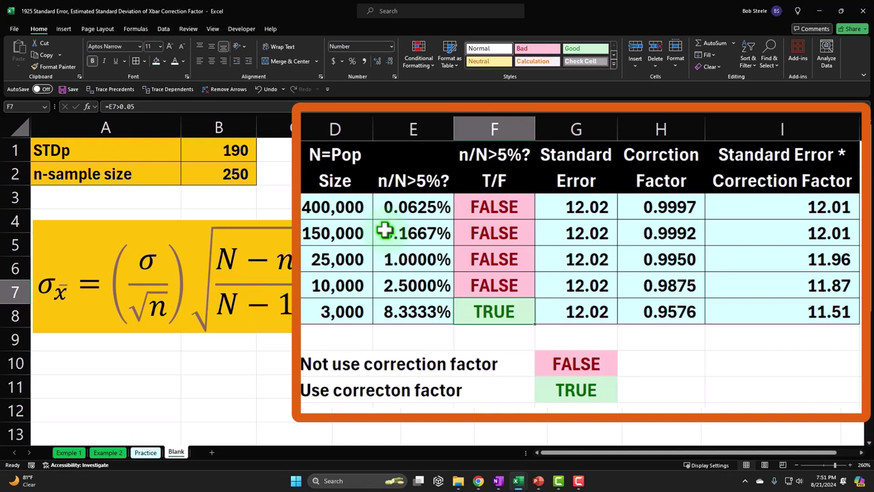
drag(335, 366, 470, 360)
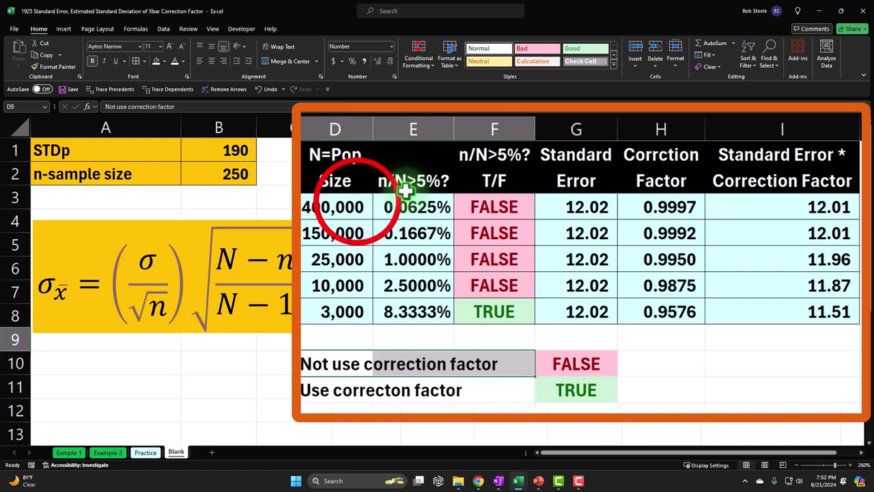
click(356, 202)
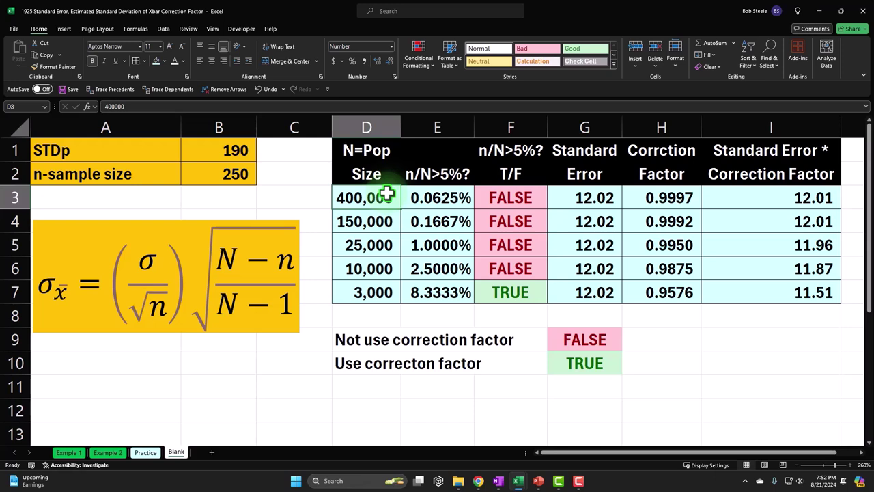
click(250, 175)
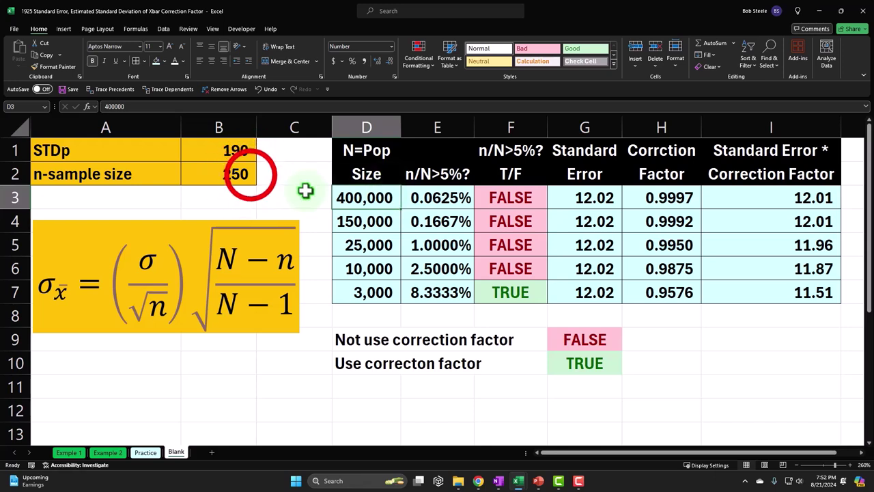